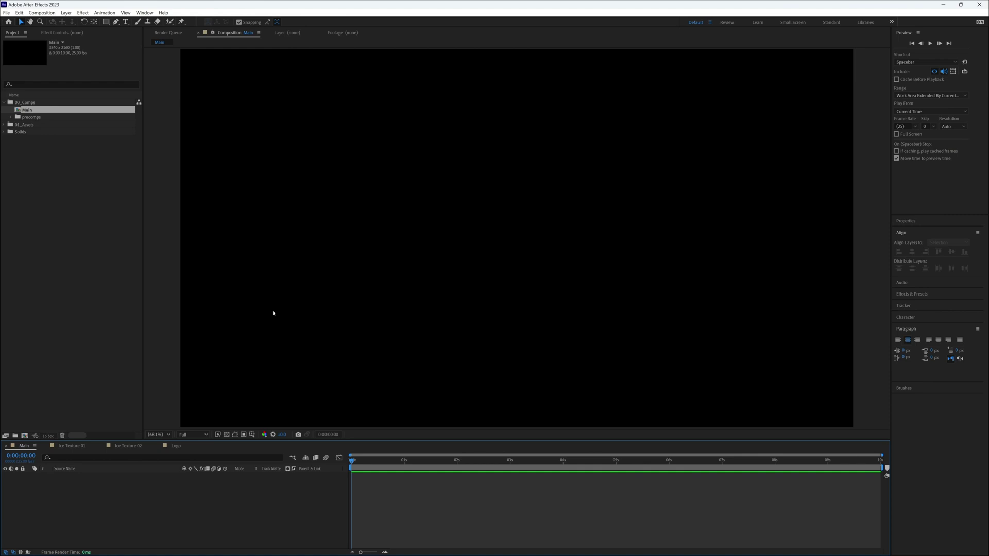
Review the settings of Main and Ice Texture 02 and view the Ice Texture 01, Ice Texture 02 and Logo precomps
{"action": "key", "text": "ctrl+k"}
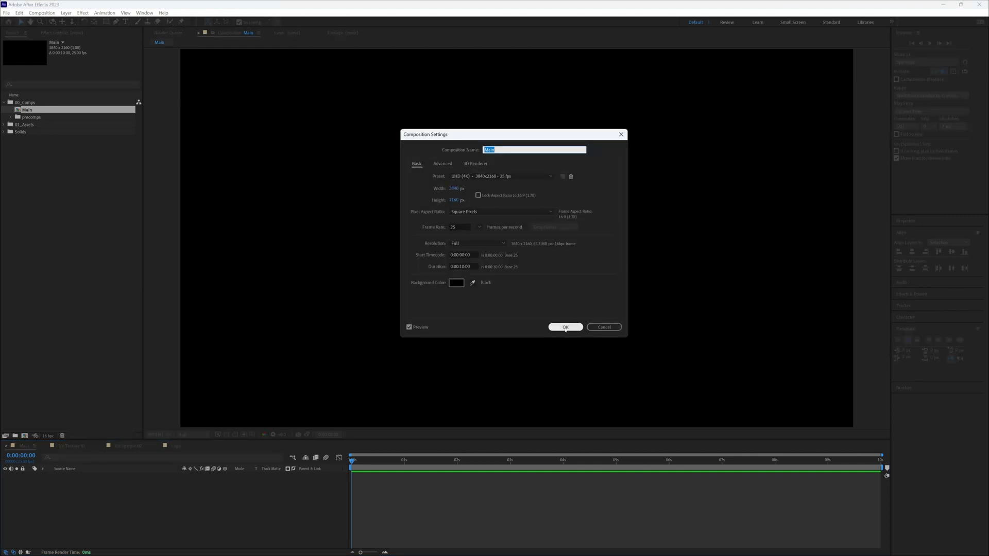
{"action": "left_click", "coordinate": [565, 328]}
{"action": "left_click", "coordinate": [11, 117]}
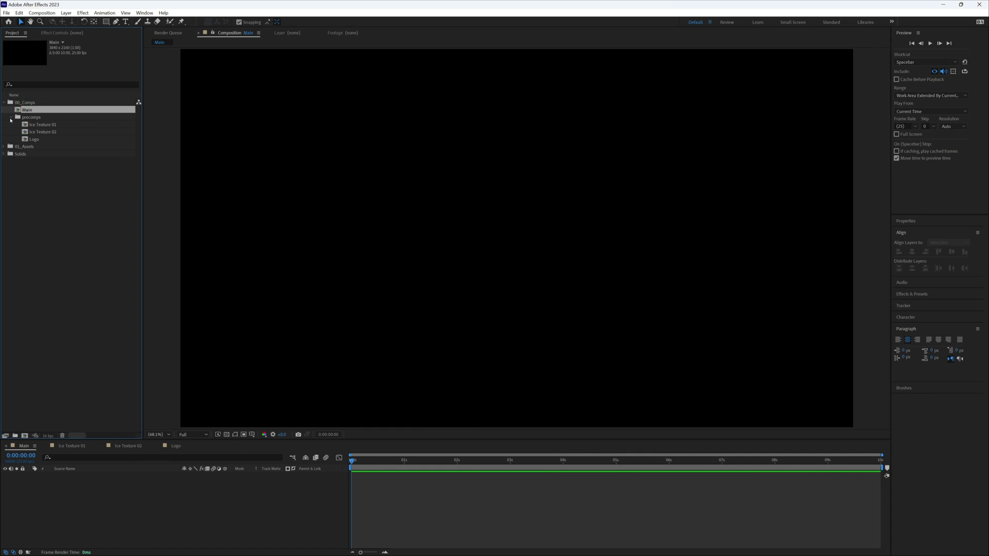
{"action": "double_click", "coordinate": [53, 126]}
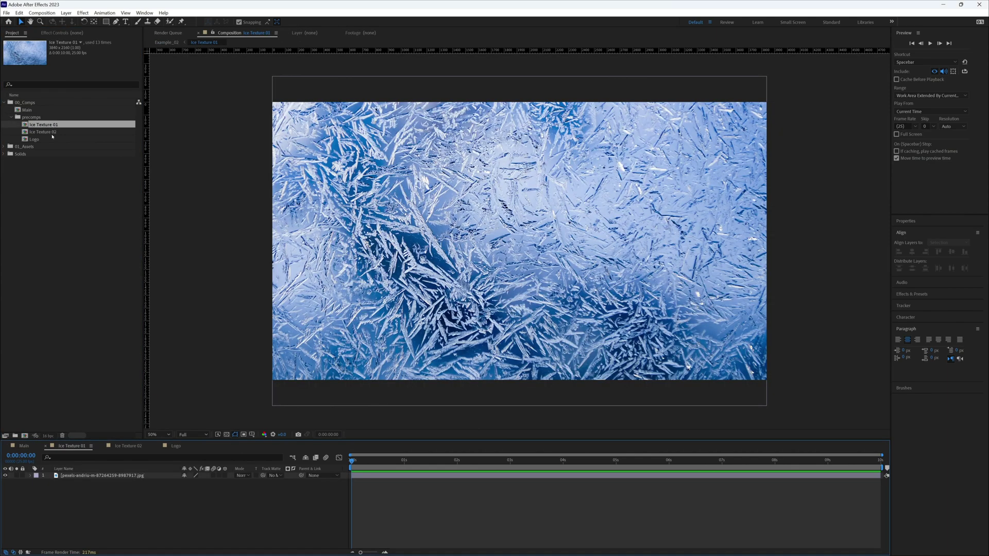
{"action": "double_click", "coordinate": [51, 132]}
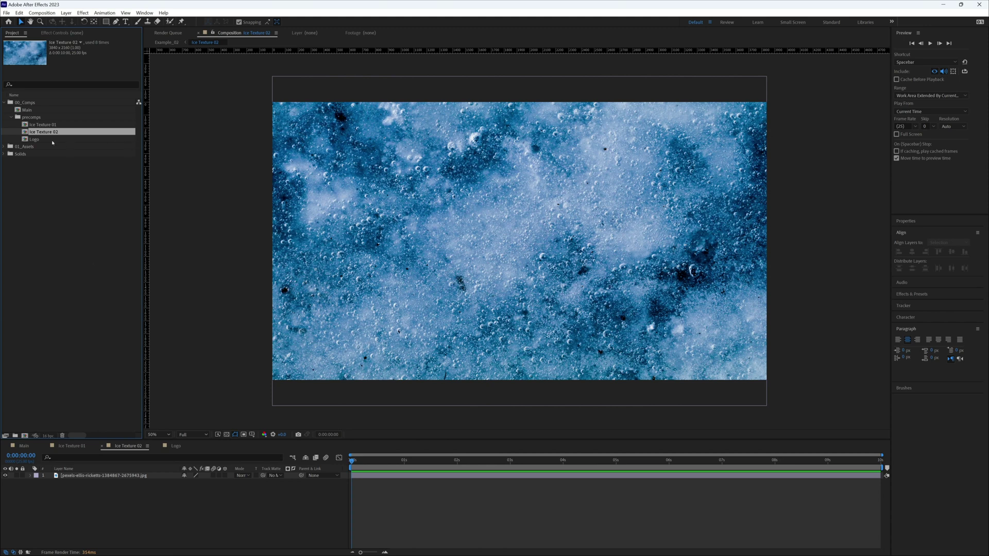
{"action": "key", "text": "ctrl+k"}
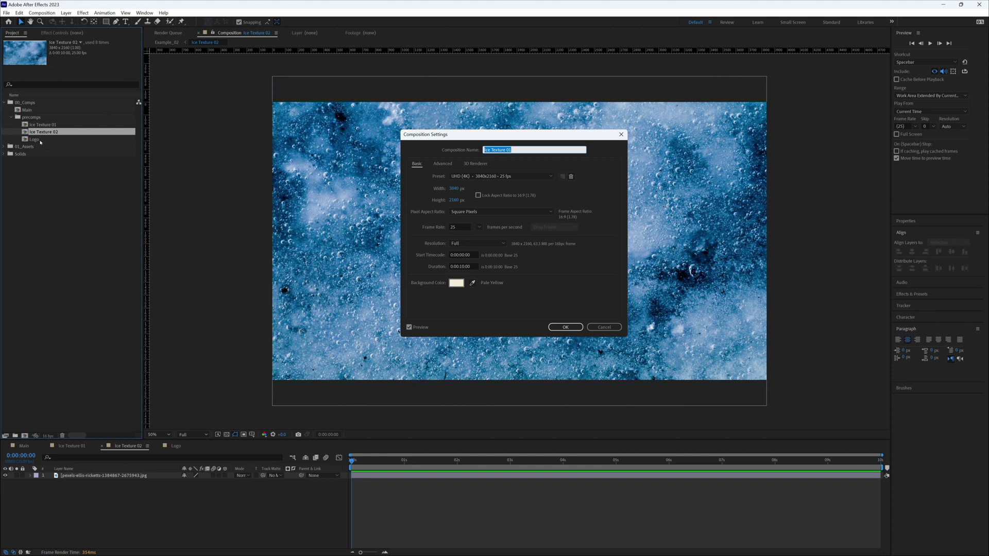
{"action": "left_click", "coordinate": [565, 327]}
{"action": "double_click", "coordinate": [34, 140]}
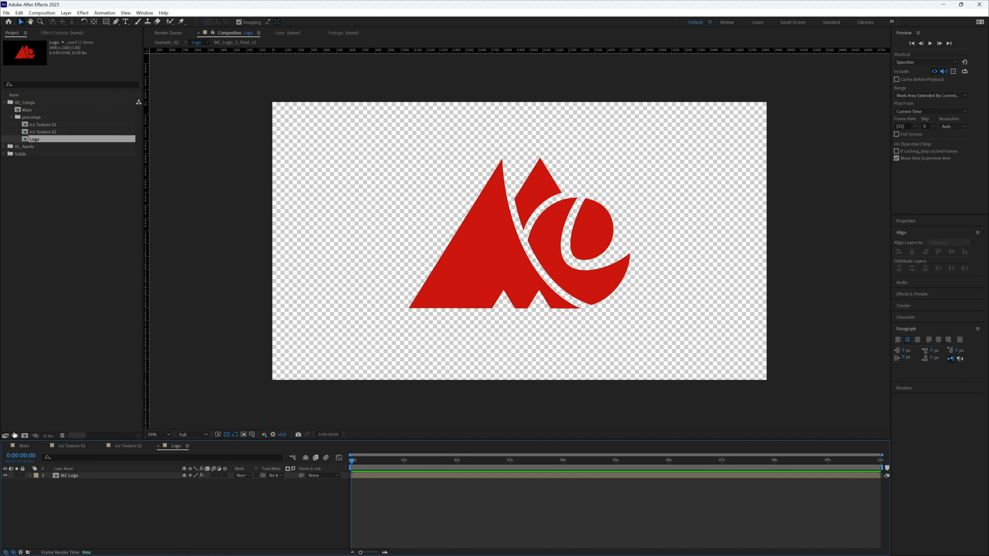
{"action": "left_click", "coordinate": [23, 446]}
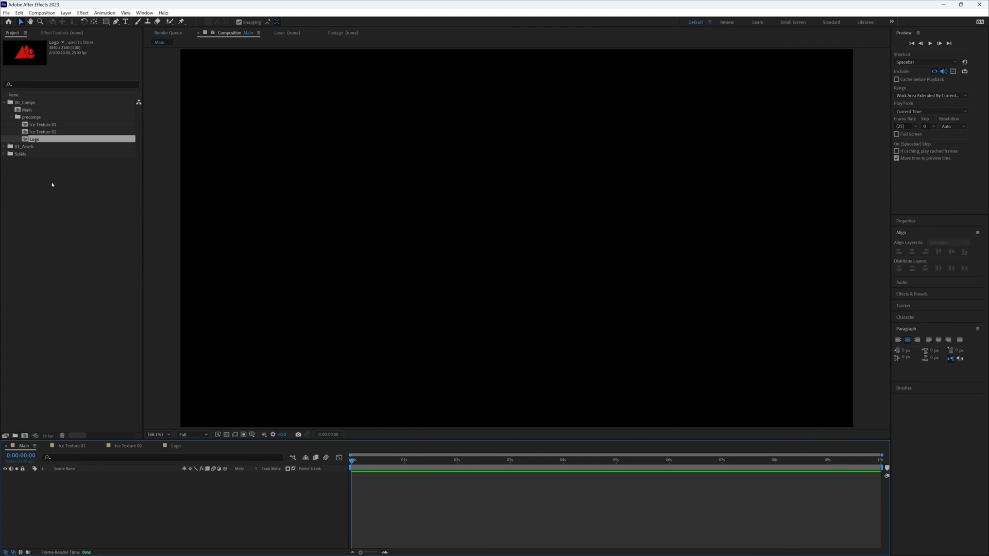
{"action": "left_click", "coordinate": [11, 118]}
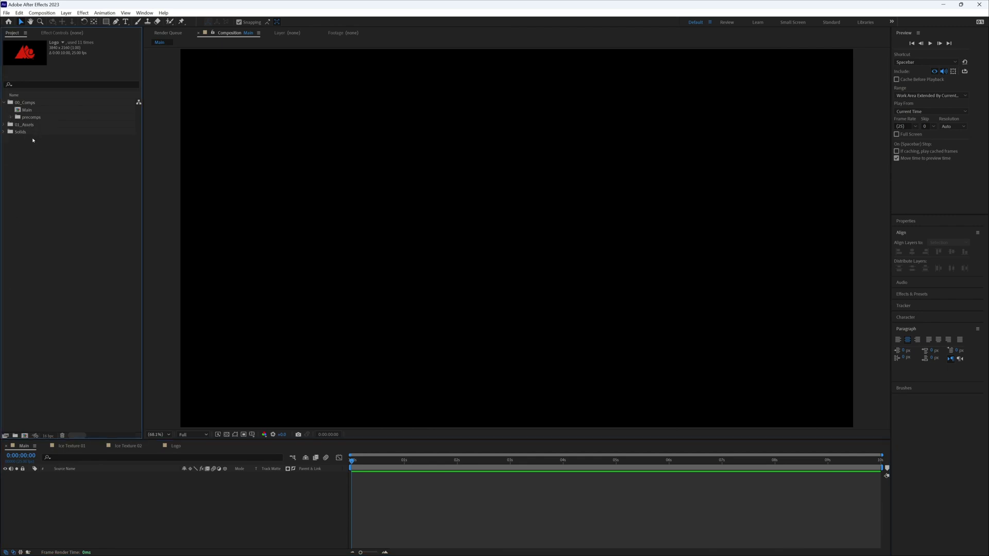
Add the Ice Texture 01 and Ice Texture 02 precomps to the Main composition, with Ice Texture 01 above
{"action": "left_click", "coordinate": [11, 117]}
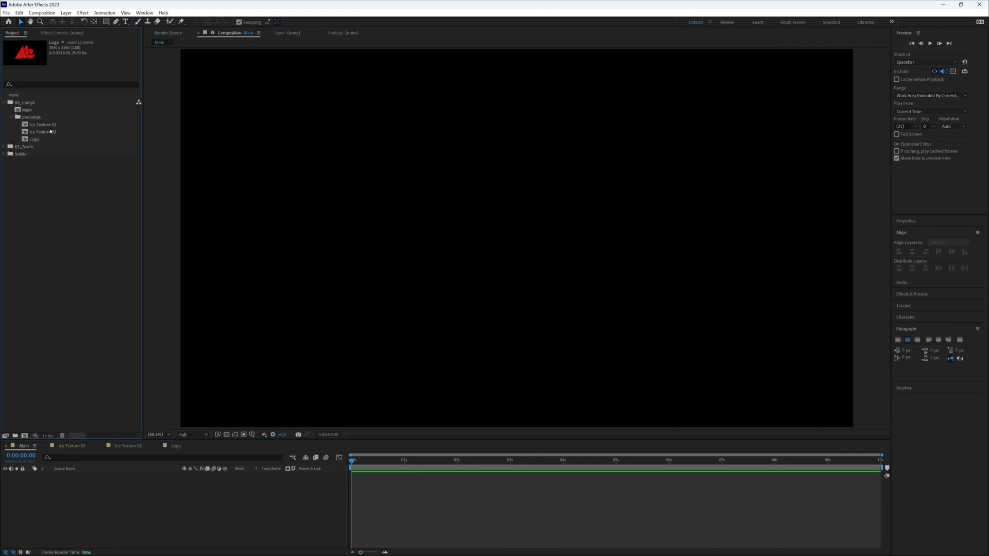
{"action": "left_click", "coordinate": [49, 125]}
{"action": "left_click", "coordinate": [34, 139], "text": "shift"}
{"action": "left_click_drag", "start_coordinate": [34, 139], "coordinate": [124, 499]}
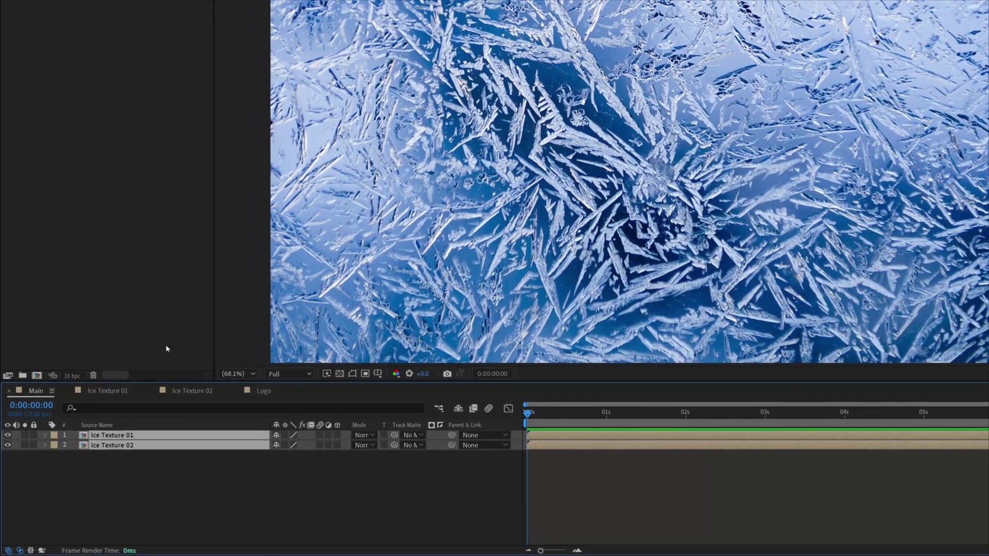
{"action": "left_click", "coordinate": [116, 469]}
Set the blending mode of the Ice Texture 01 layer to Screen
{"action": "left_click", "coordinate": [130, 437]}
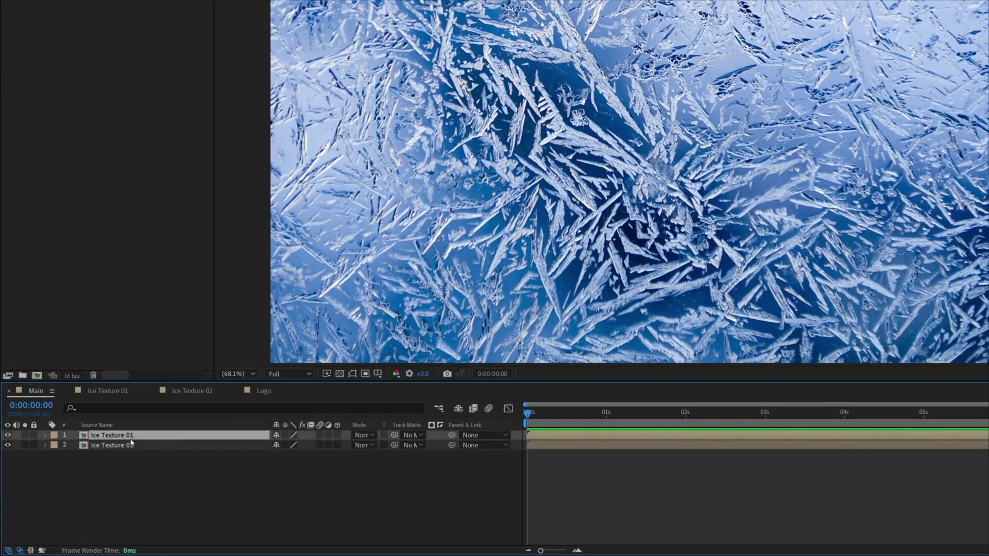
{"action": "left_click", "coordinate": [131, 446]}
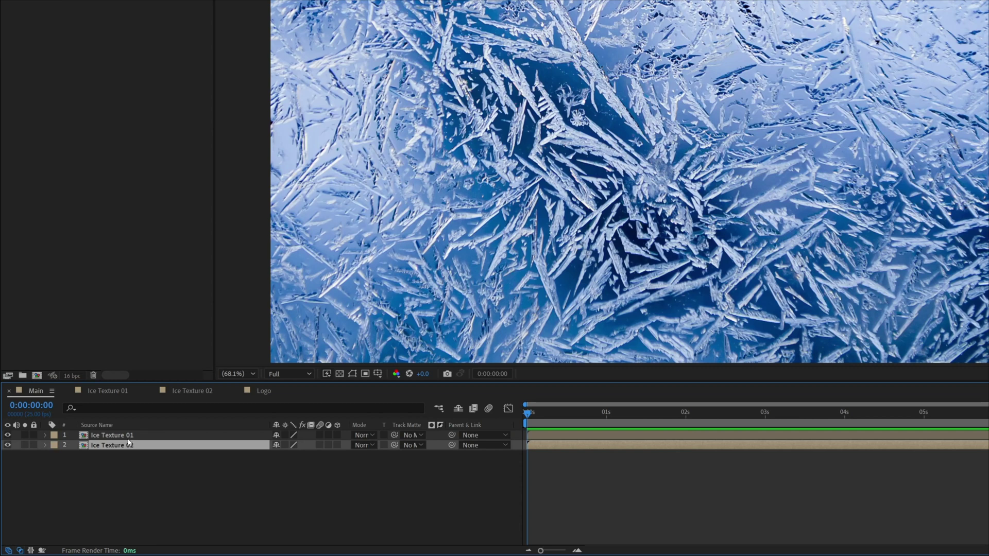
{"action": "left_click", "coordinate": [129, 437]}
{"action": "left_click", "coordinate": [365, 436]}
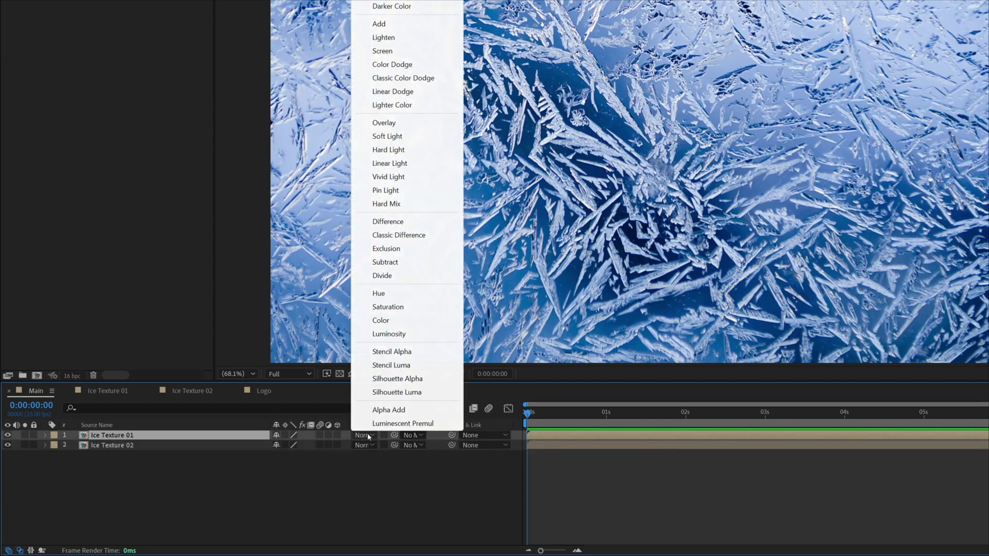
{"action": "left_click", "coordinate": [403, 52]}
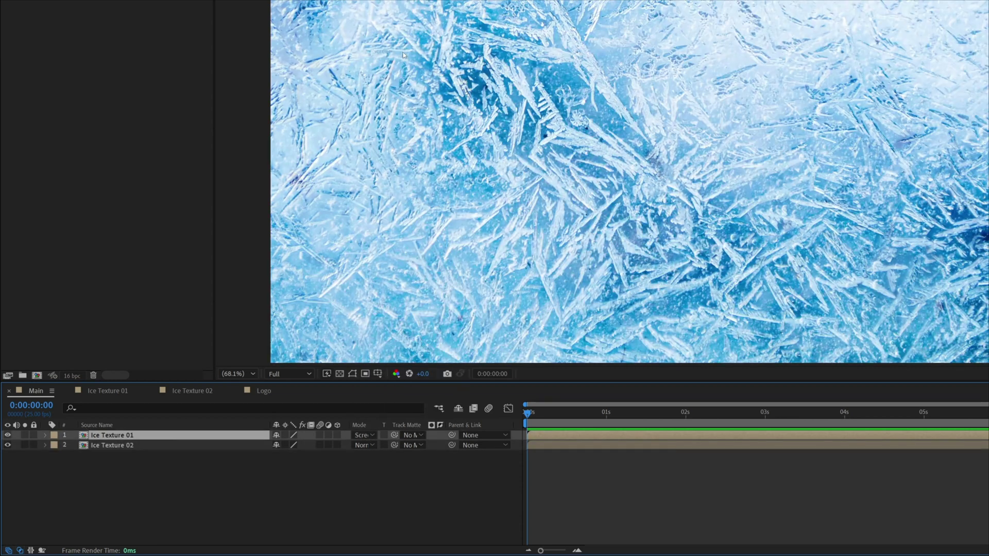
Set the Ice Texture 01 layer's opacity to 70%
{"action": "key", "text": "t"}
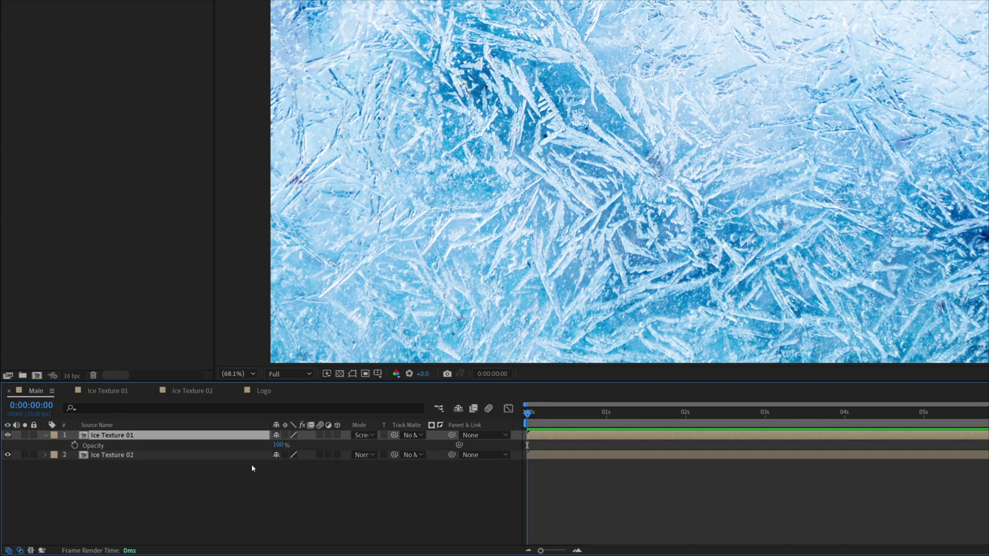
{"action": "left_click", "coordinate": [281, 445]}
{"action": "type", "text": "70"}
{"action": "key", "text": "Return"}
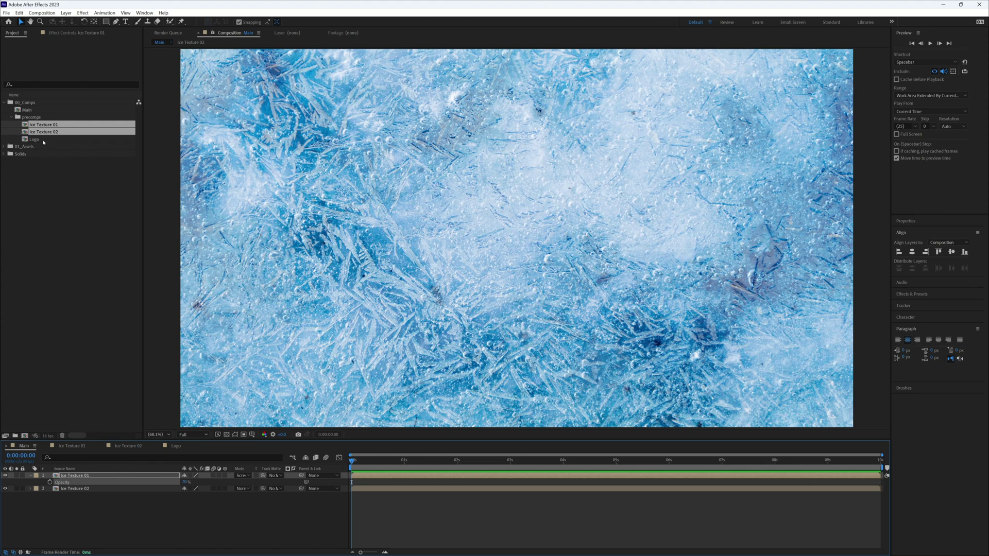
Add the Logo precomp above the ice texture layers and set its blending mode to Multiply
{"action": "left_click_drag", "start_coordinate": [44, 142], "coordinate": [99, 478]}
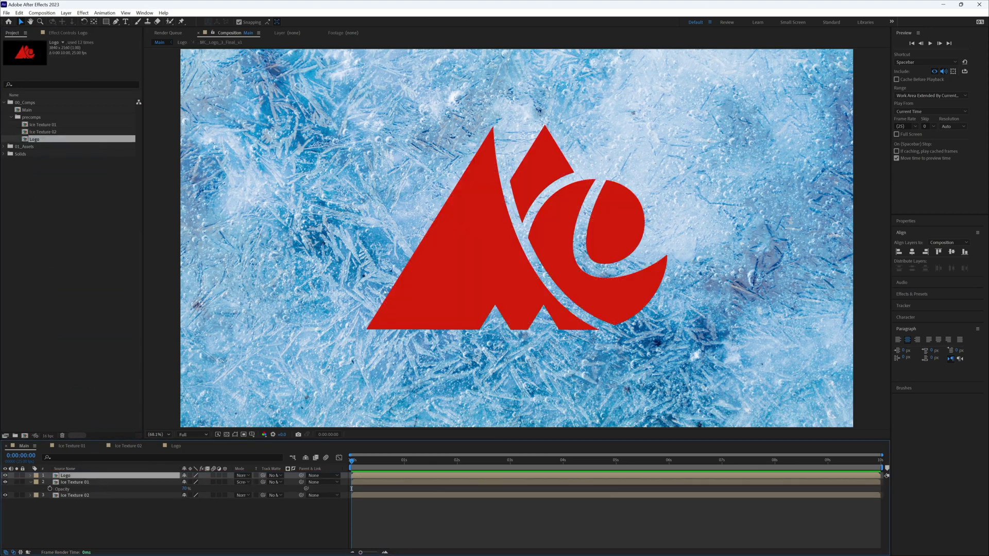
{"action": "left_click", "coordinate": [243, 475]}
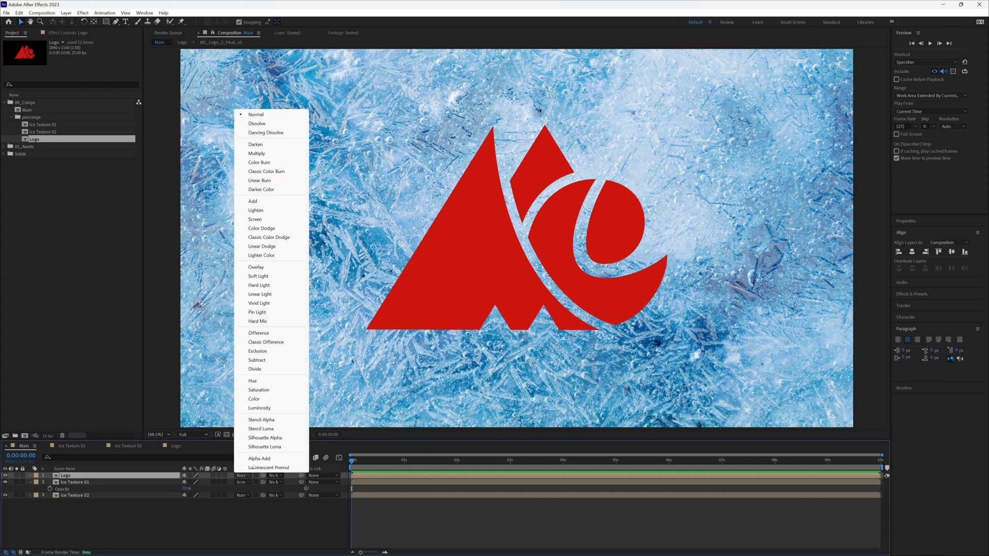
{"action": "left_click", "coordinate": [266, 154]}
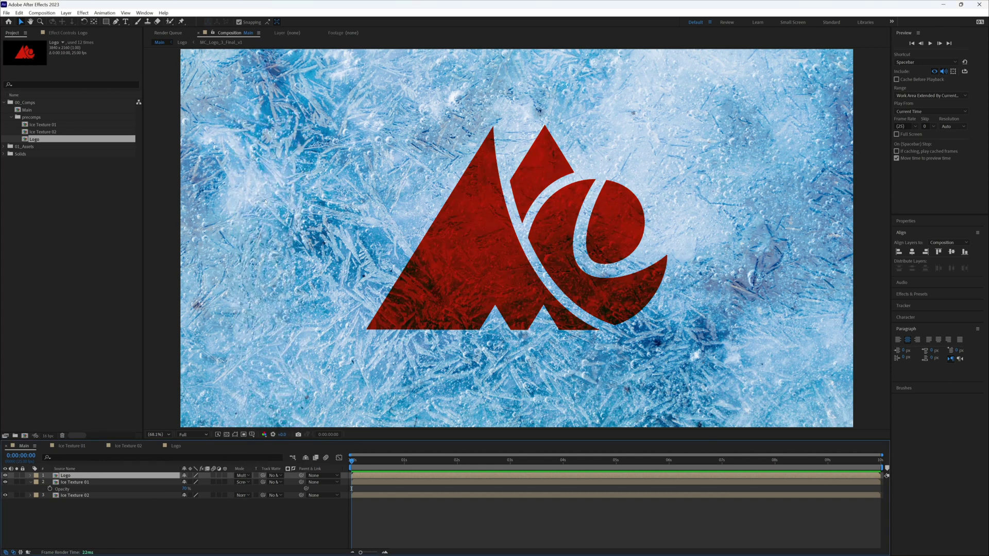
Compare the Logo layer's Normal blending mode with Multiply, ending on Multiply
{"action": "left_click", "coordinate": [243, 476]}
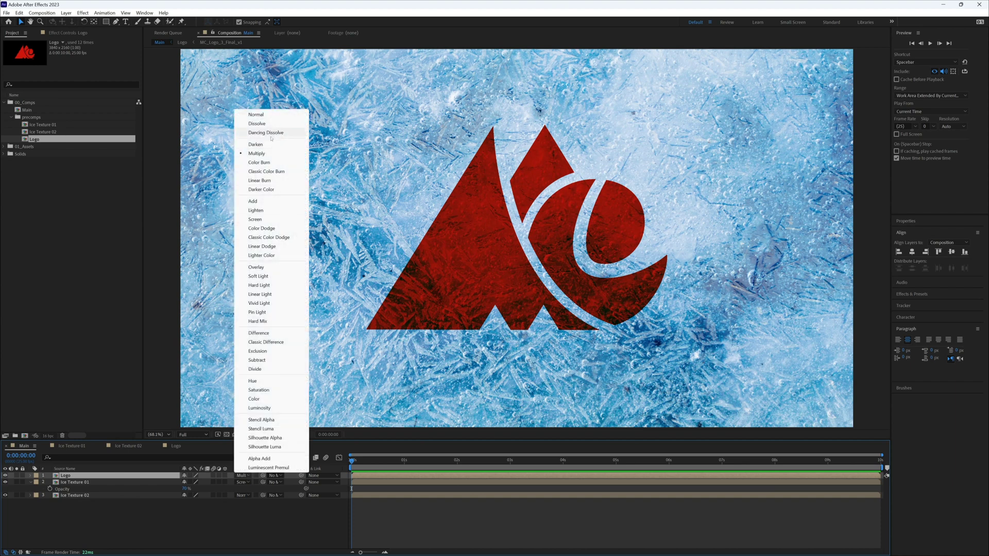
{"action": "left_click", "coordinate": [256, 114]}
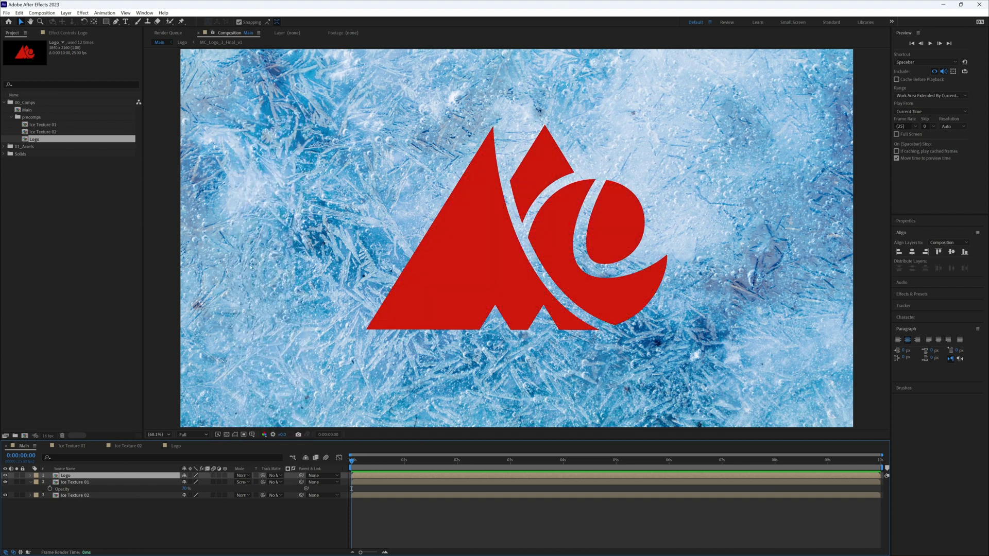
{"action": "left_click", "coordinate": [243, 475]}
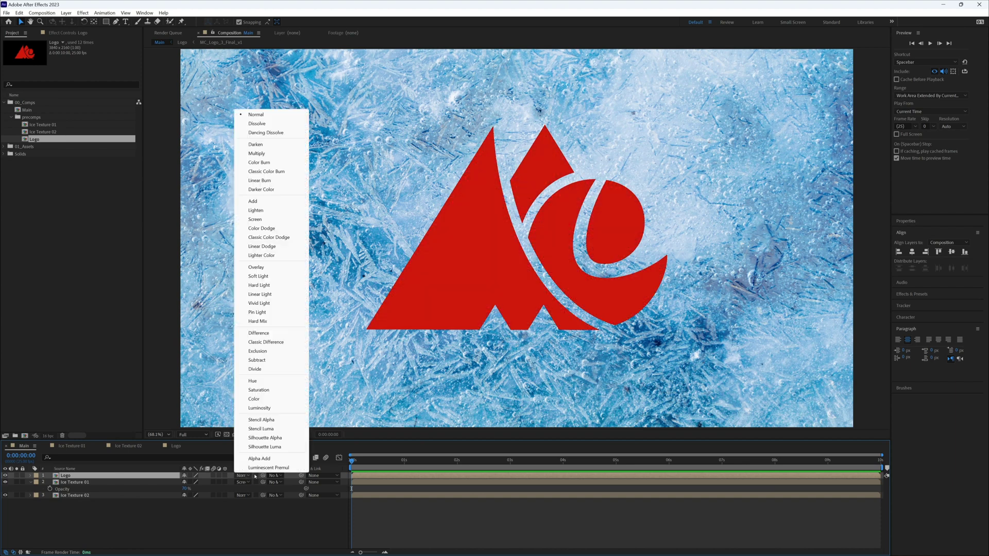
{"action": "left_click", "coordinate": [275, 154]}
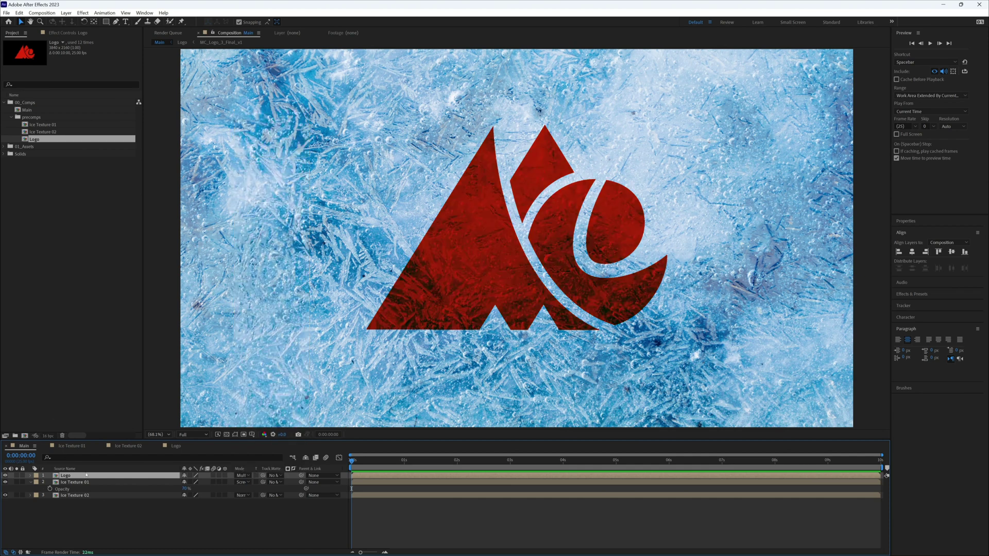
Find the CC Glass effect and apply it to the Logo layer
{"action": "left_click", "coordinate": [912, 294]}
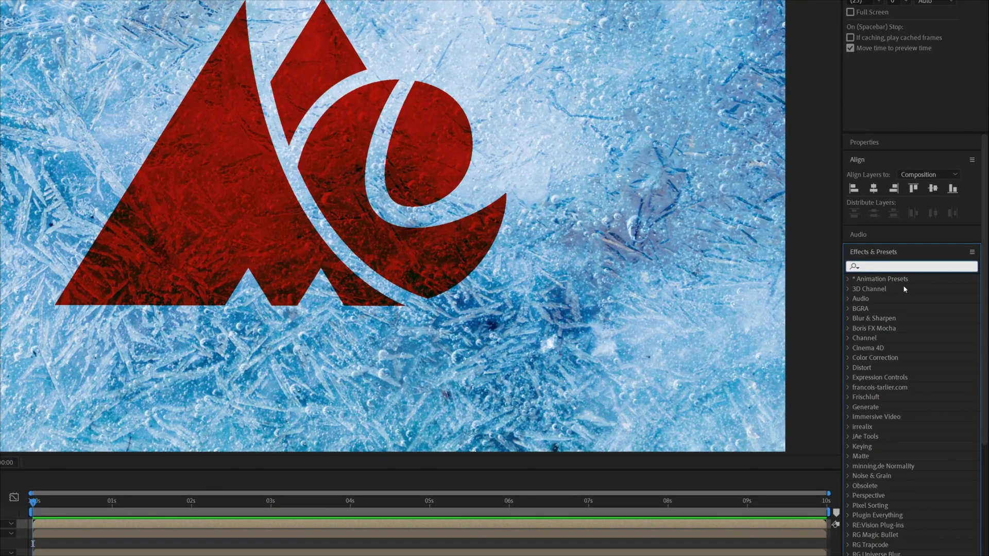
{"action": "type", "text": "cc gl"}
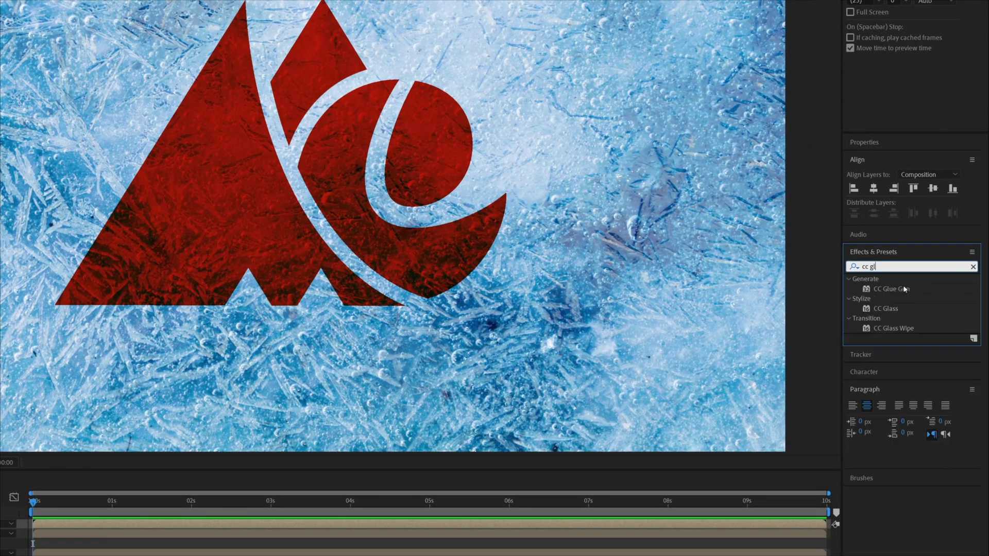
{"action": "type", "text": "ass"}
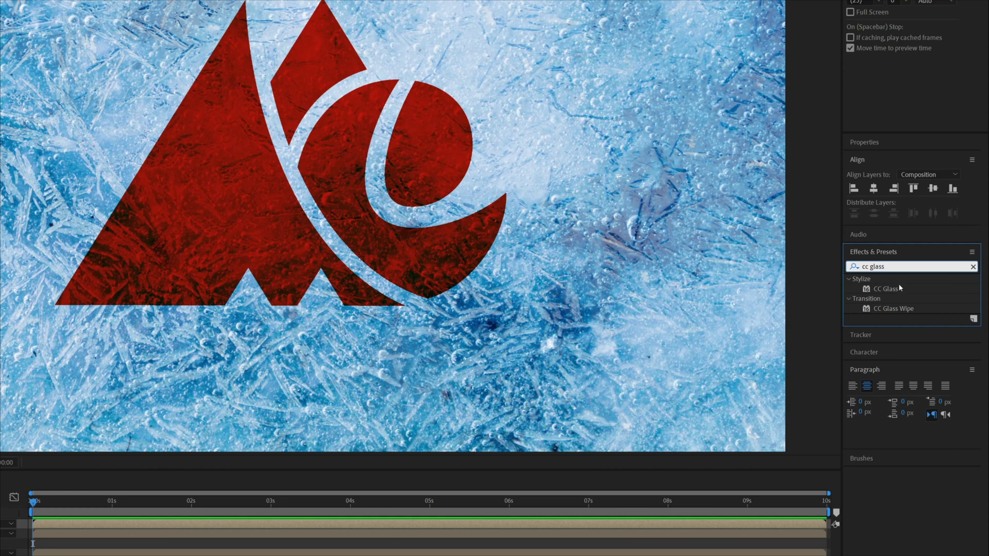
{"action": "left_click_drag", "start_coordinate": [900, 289], "coordinate": [0, 527]}
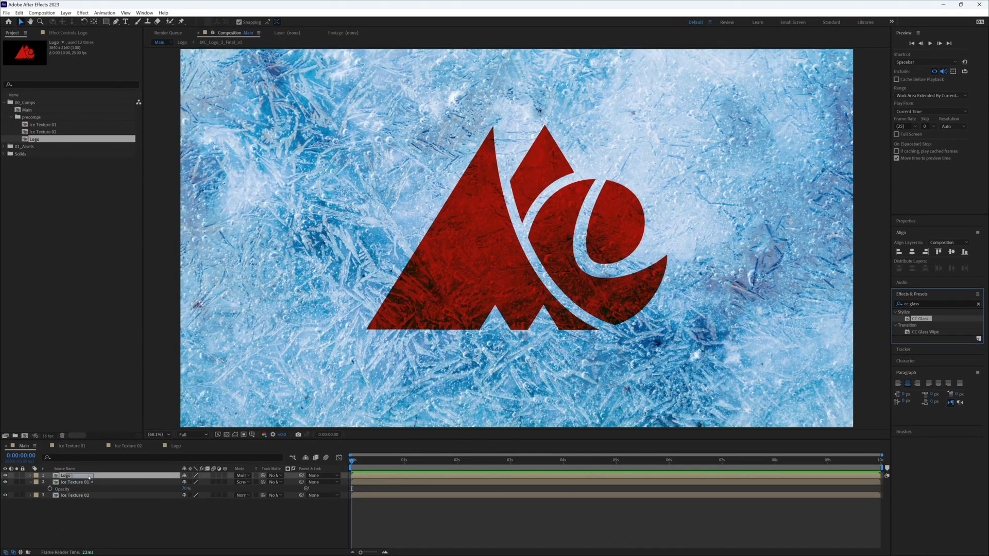
{"action": "left_click_drag", "start_coordinate": [89, 477], "coordinate": [90, 477]}
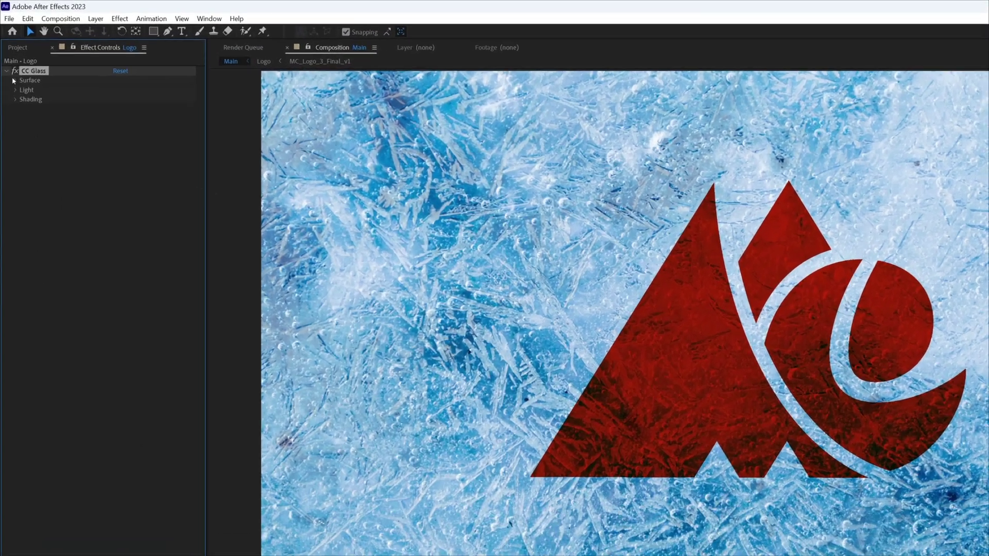
Set the CC Glass surface bump map on the Logo layer to Ice Texture 02
{"action": "left_click", "coordinate": [10, 55]}
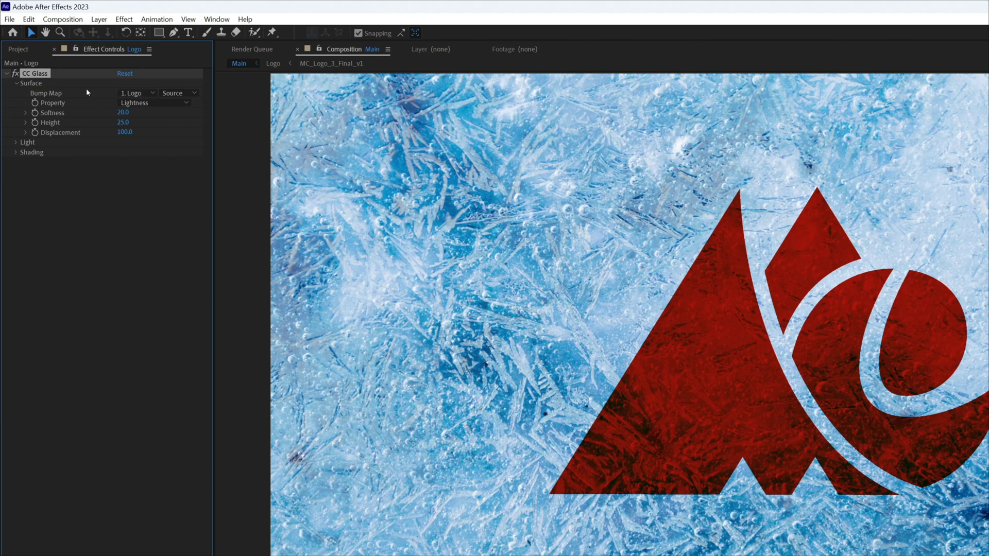
{"action": "left_click", "coordinate": [135, 93]}
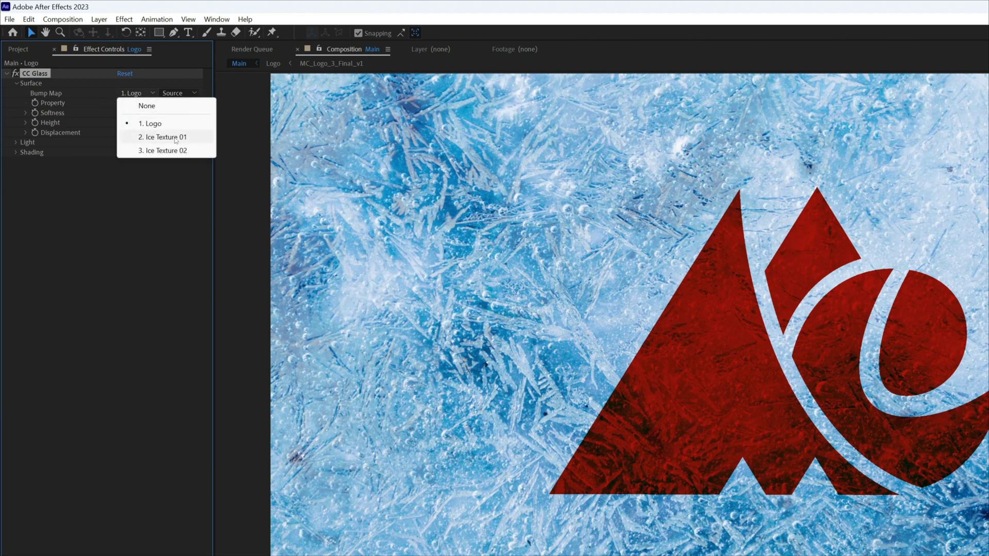
{"action": "left_click", "coordinate": [185, 152]}
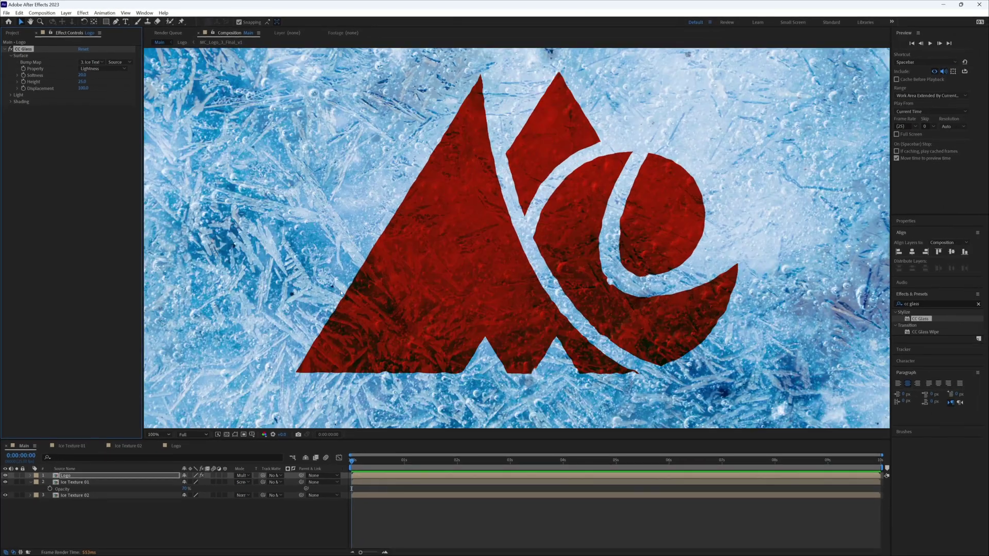
Set the CC Glass softness to 1 and displacement to 150 on the Logo layer
{"action": "scroll", "coordinate": [340, 293], "scroll_direction": "up", "scroll_amount": 3}
{"action": "scroll", "coordinate": [341, 293], "scroll_direction": "down", "scroll_amount": 3}
{"action": "left_click", "coordinate": [81, 75]}
{"action": "type", "text": "1"}
{"action": "key", "text": "Return"}
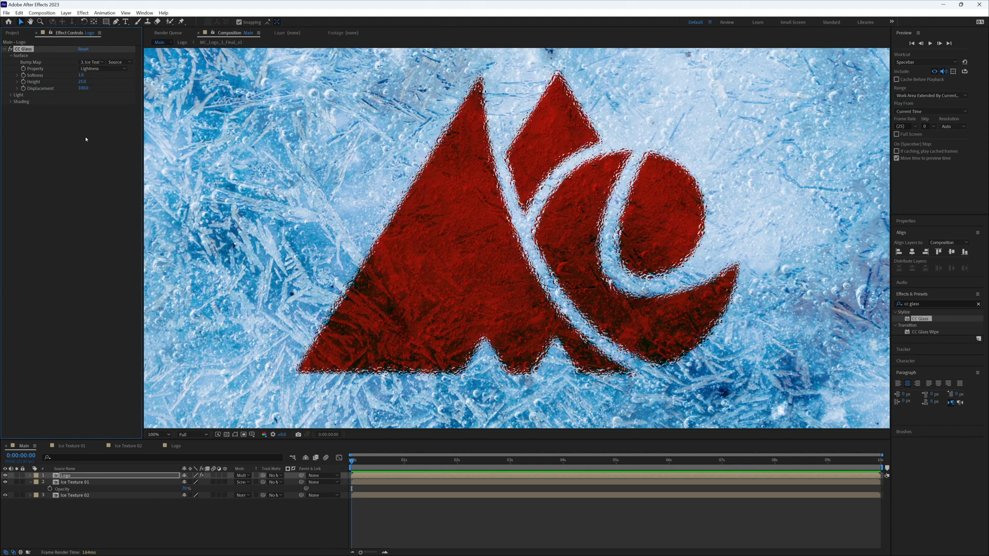
{"action": "left_click", "coordinate": [83, 81]}
{"action": "key", "text": "Tab"}
{"action": "type", "text": "150"}
{"action": "key", "text": "Return"}
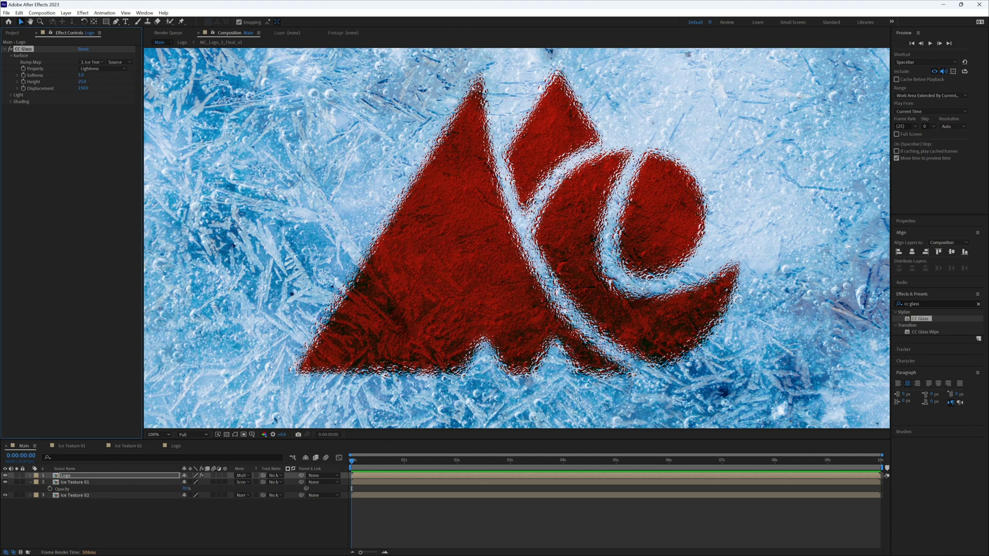
Hide the Ice Texture 01 layer
{"action": "key", "text": "ctrl+Down"}
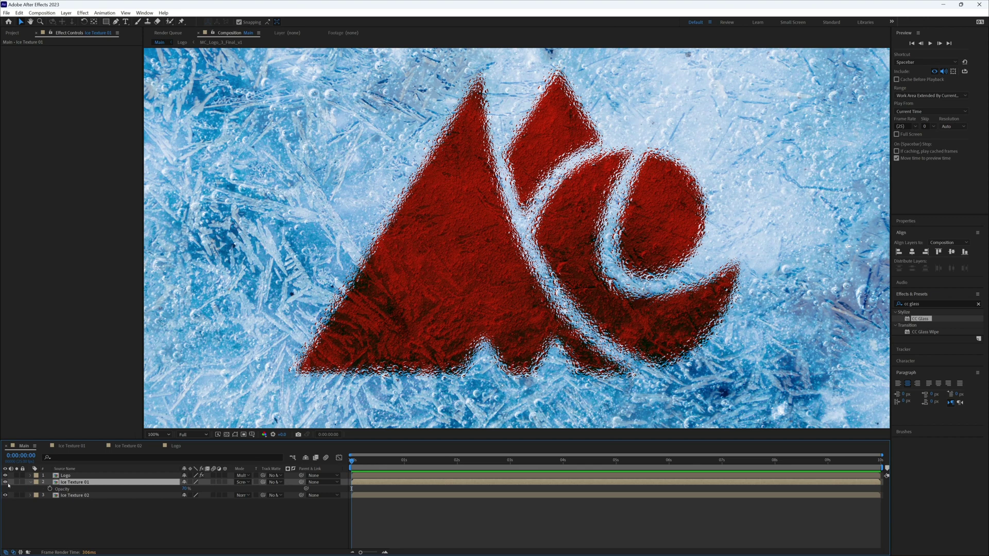
{"action": "left_click", "coordinate": [5, 482]}
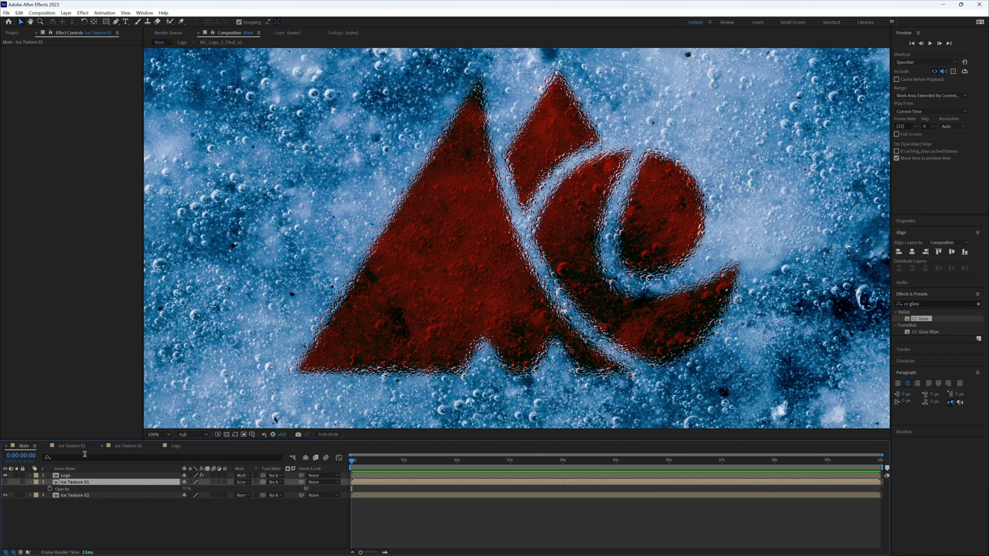
Show the Ice Texture 01 layer again and find and apply the Displacement Map effect to the Logo layer
{"action": "left_click", "coordinate": [5, 483]}
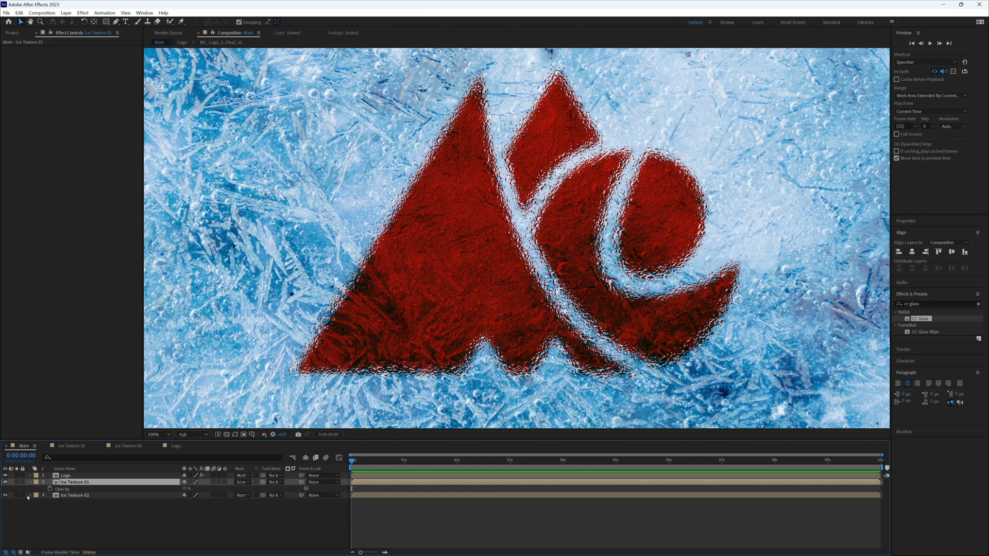
{"action": "left_click", "coordinate": [69, 475]}
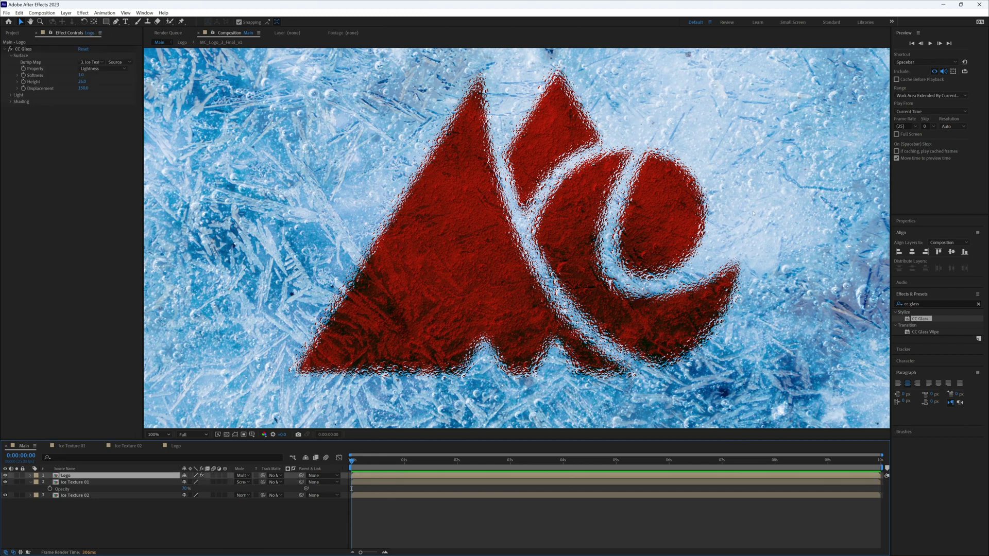
{"action": "left_click", "coordinate": [927, 304]}
{"action": "type", "text": "d"}
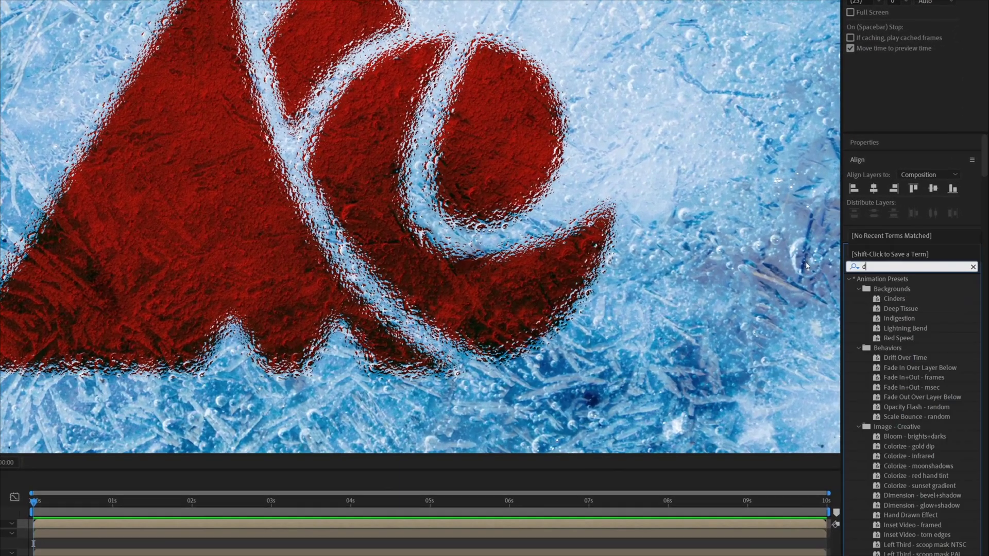
{"action": "type", "text": "isplace"}
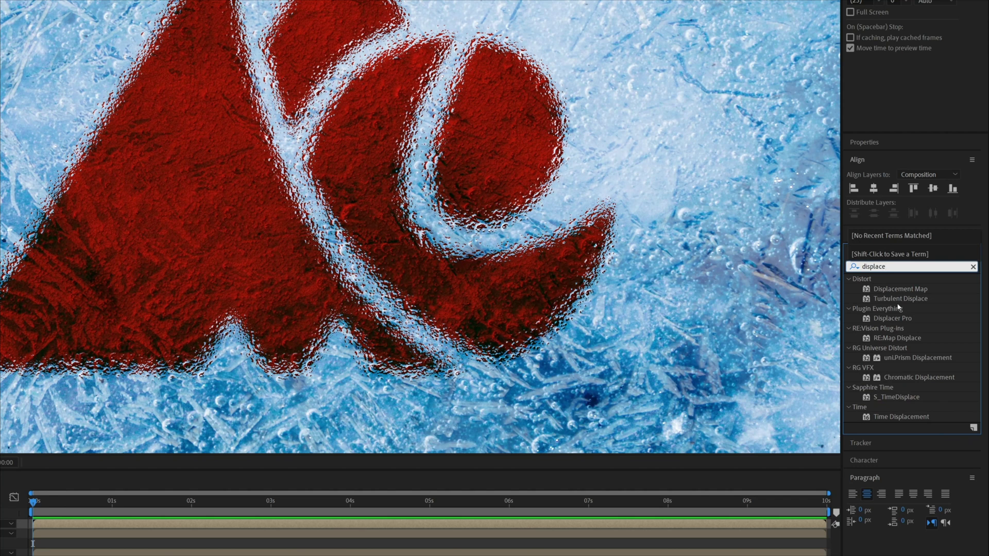
{"action": "left_click_drag", "start_coordinate": [898, 293], "coordinate": [84, 479]}
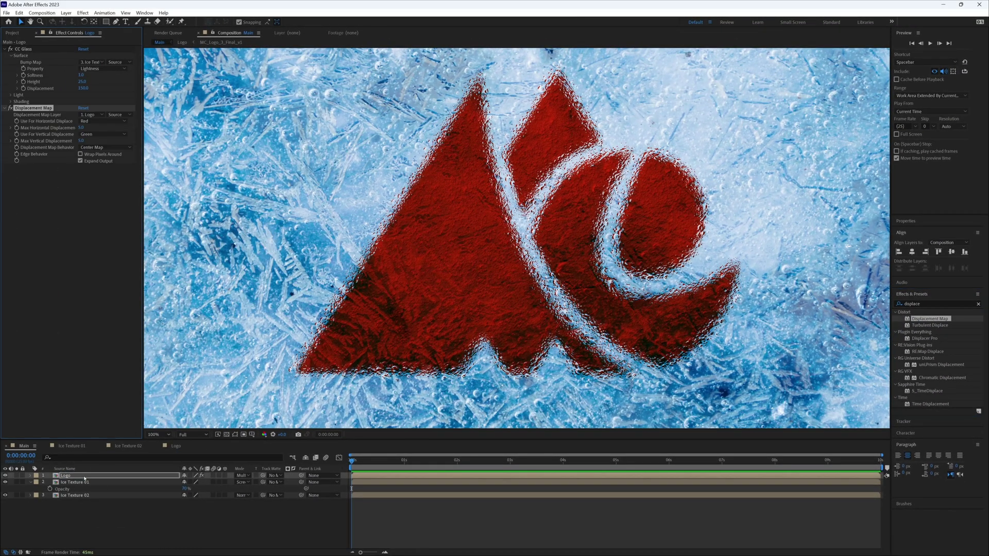
Set the Displacement Map's map layer to Ice Texture 01 and solo the Ice Texture 01 and Logo layers
{"action": "left_click", "coordinate": [94, 115]}
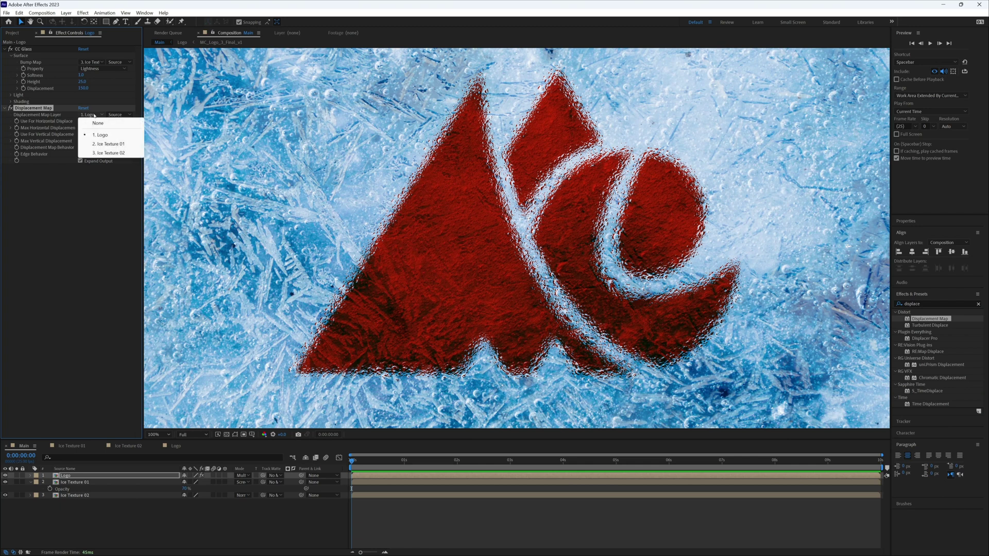
{"action": "left_click", "coordinate": [108, 144]}
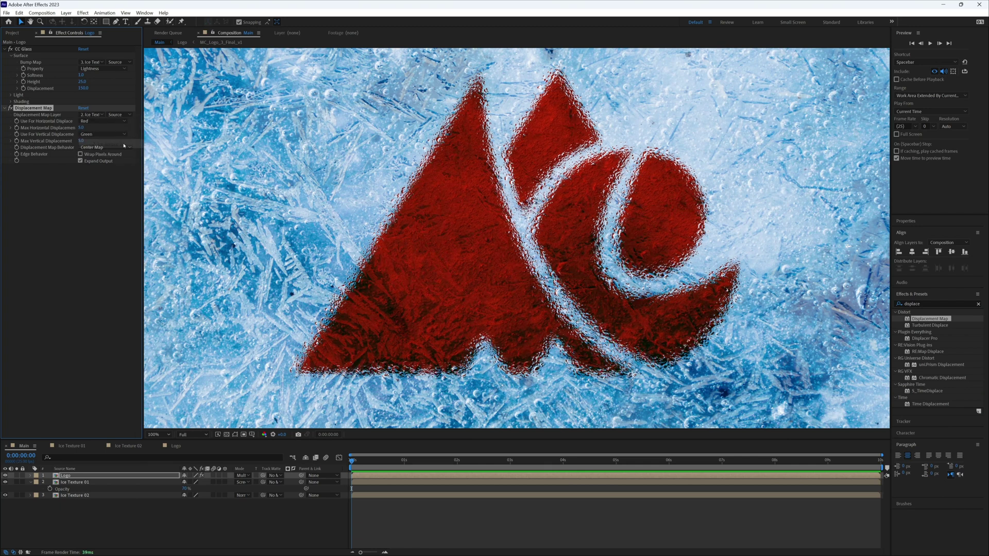
{"action": "left_click", "coordinate": [17, 482]}
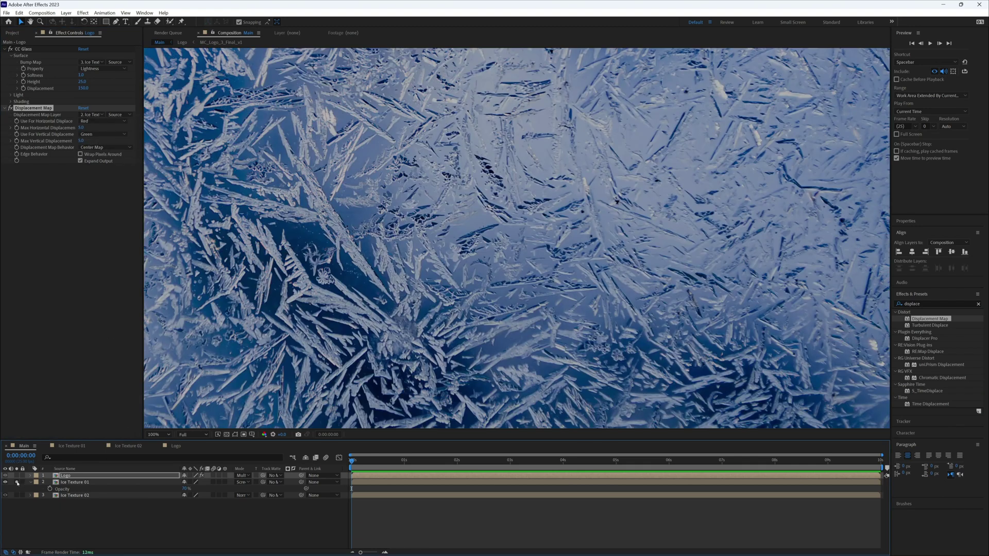
{"action": "left_click", "coordinate": [17, 478]}
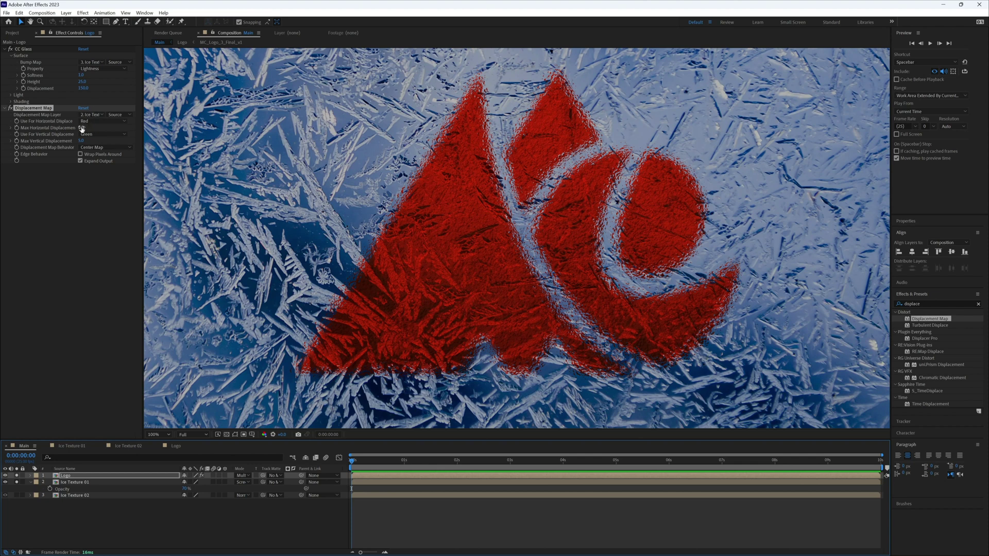
Set the Displacement Map's maximum horizontal displacement to 60 on the Logo layer
{"action": "left_click_drag", "start_coordinate": [81, 129], "coordinate": [106, 126]}
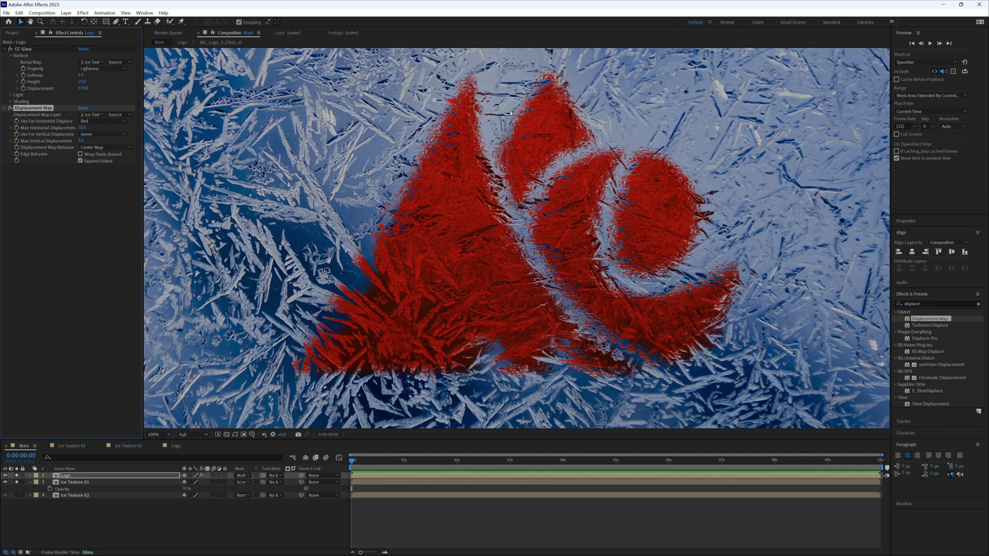
{"action": "left_click_drag", "start_coordinate": [84, 127], "coordinate": [89, 127]}
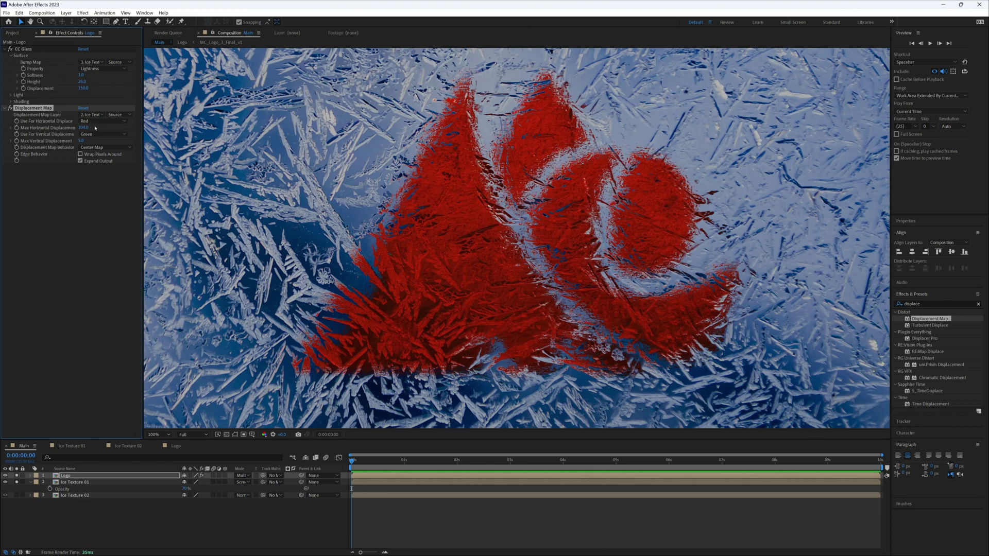
{"action": "left_click", "coordinate": [85, 127]}
{"action": "type", "text": "60"}
{"action": "key", "text": "Return"}
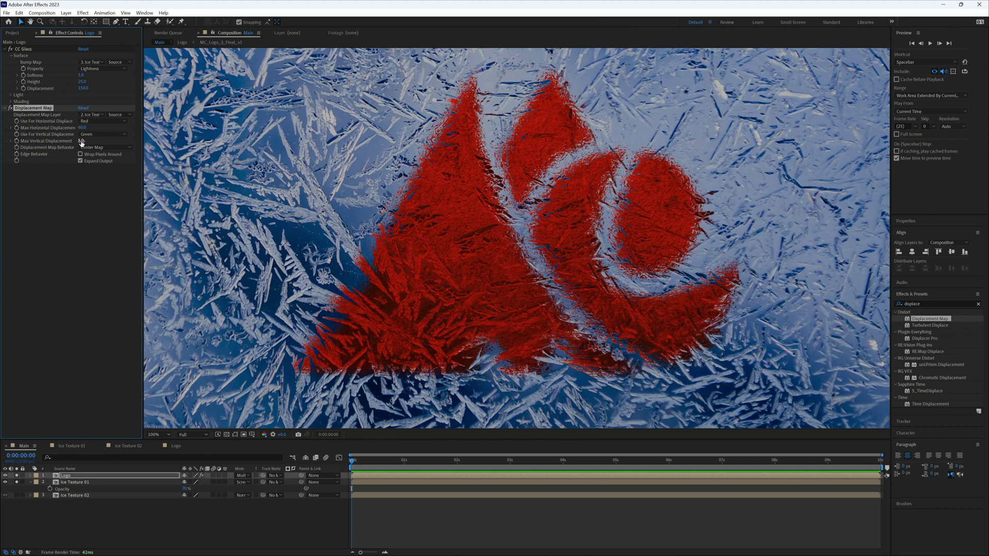
Set the maximum vertical displacement to 10 and turn off solo for the Logo and Ice Texture 01 layers
{"action": "left_click", "coordinate": [84, 140]}
{"action": "type", "text": "10"}
{"action": "key", "text": "Return"}
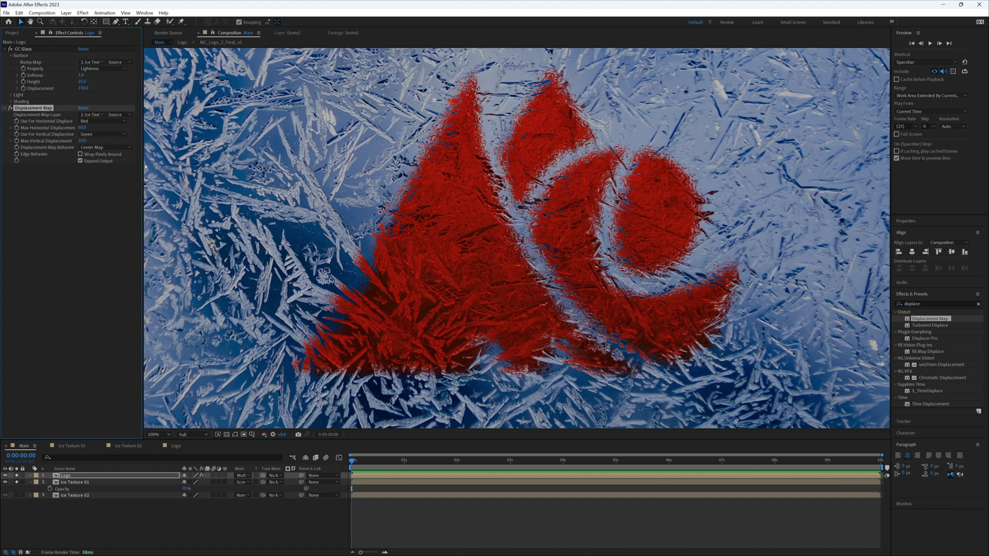
{"action": "left_click_drag", "start_coordinate": [16, 476], "coordinate": [17, 482]}
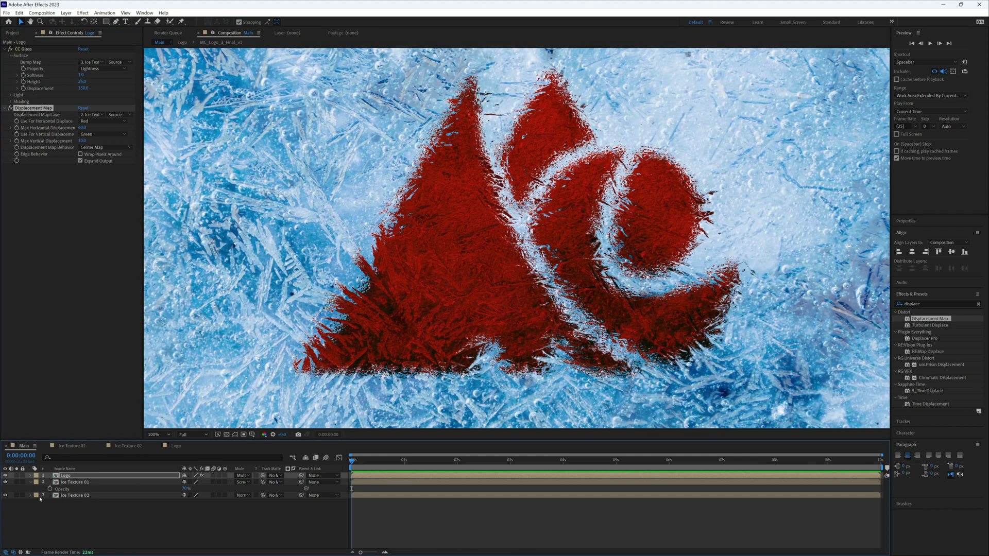
{"action": "left_click", "coordinate": [60, 517]}
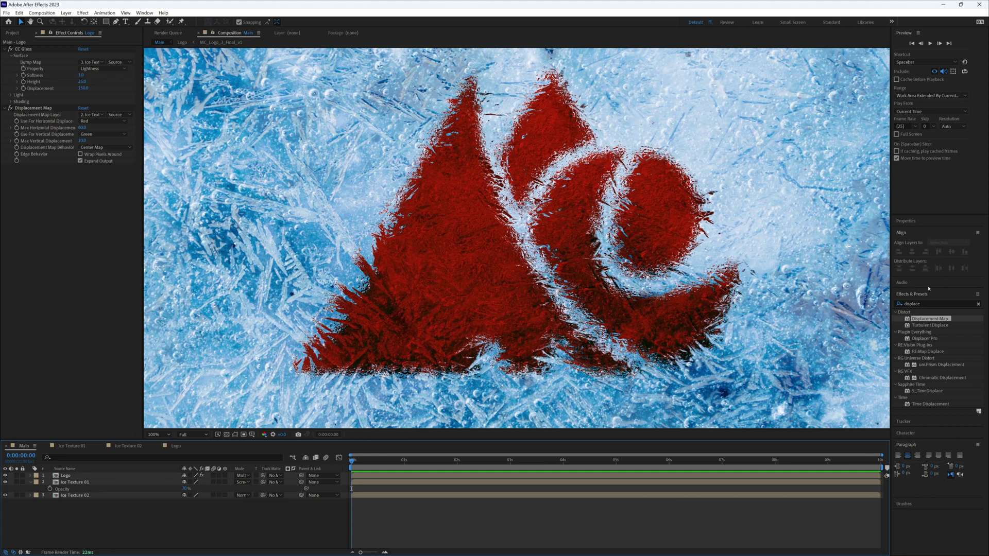
Find the Fast Box Blur effect and apply it to the Logo layer after the Displacement Map
{"action": "left_click", "coordinate": [929, 315]}
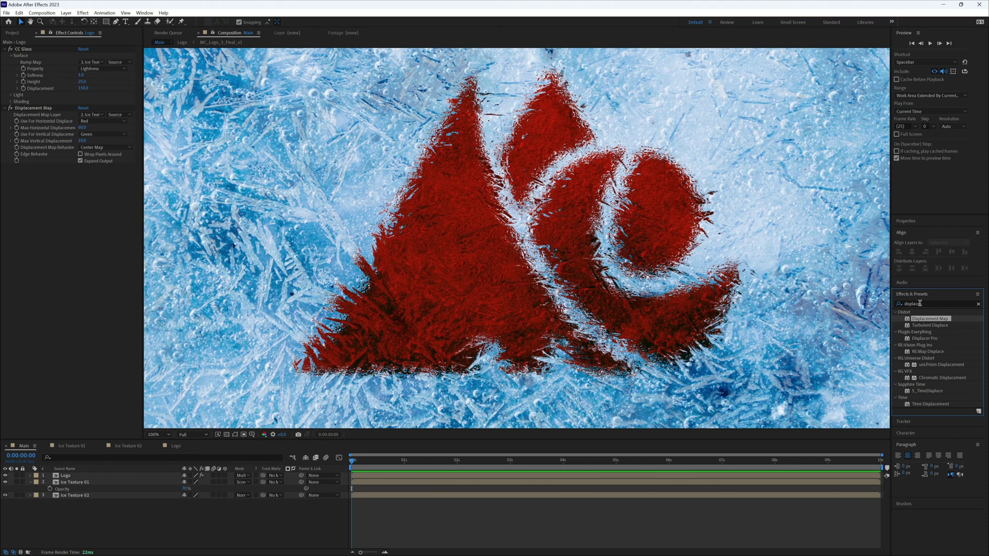
{"action": "left_click_drag", "start_coordinate": [921, 304], "coordinate": [889, 304]}
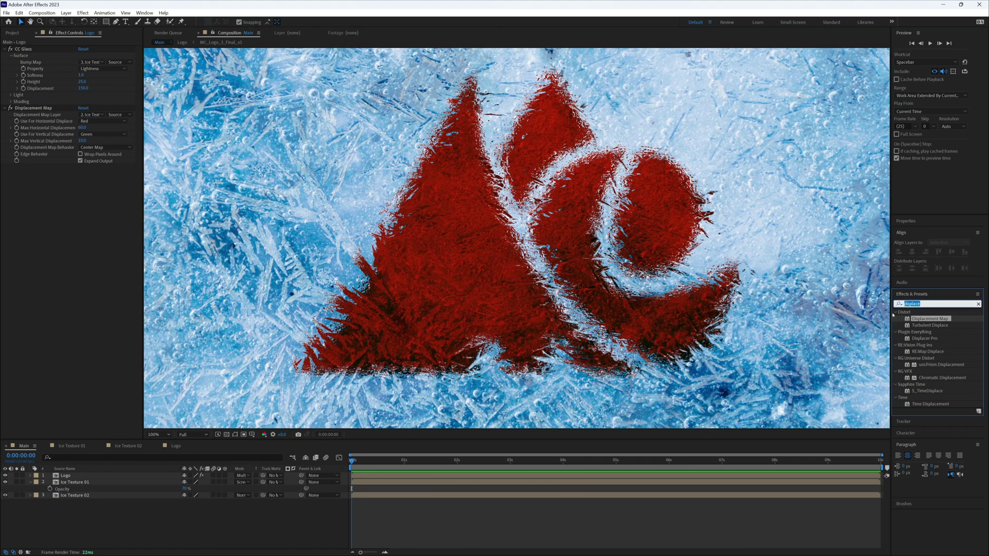
{"action": "type", "text": "fast bo"}
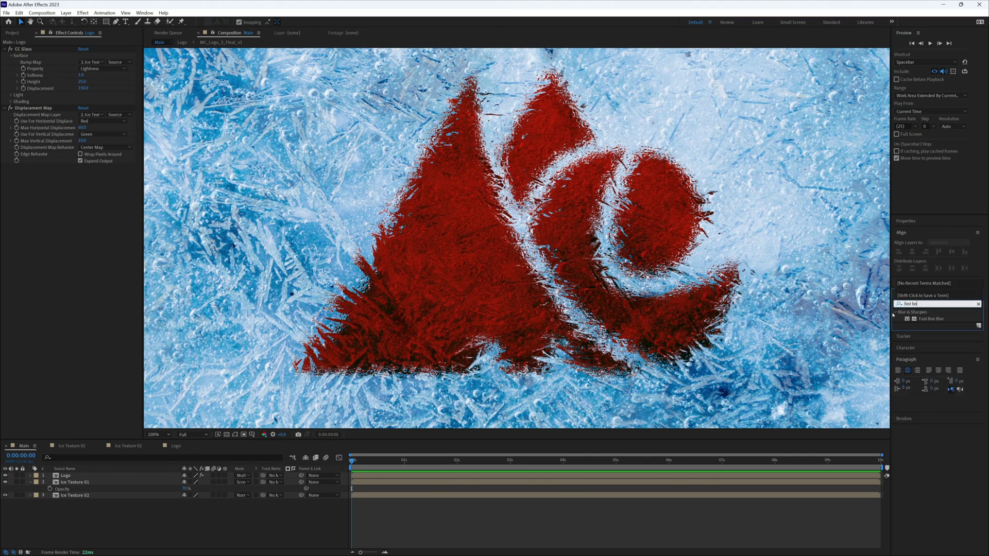
{"action": "left_click_drag", "start_coordinate": [929, 320], "coordinate": [80, 170]}
Set the Fast Box Blur radius to 1 on the Logo layer
{"action": "left_click", "coordinate": [82, 174]}
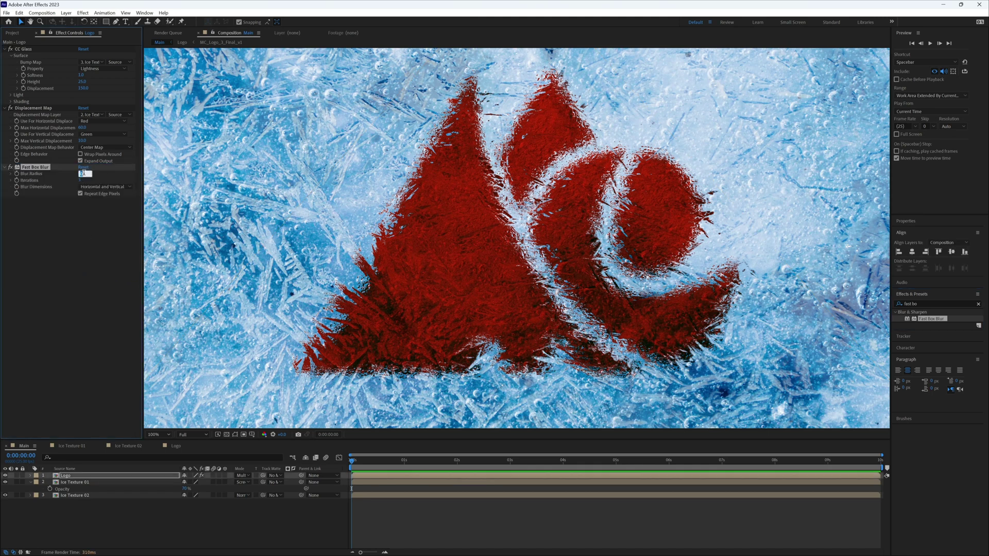
{"action": "type", "text": "10"}
{"action": "key", "text": "Return"}
{"action": "left_click_drag", "start_coordinate": [84, 175], "coordinate": [79, 174]}
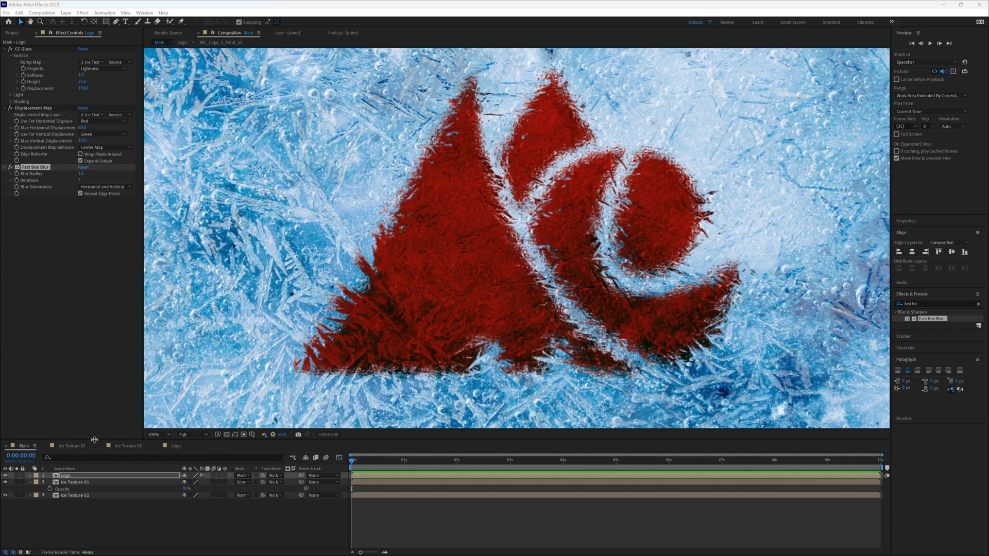
Duplicate the Ice Texture 01 and Ice Texture 02 layers and move the copies above the Logo layer
{"action": "left_click", "coordinate": [69, 483]}
{"action": "key", "text": "t"}
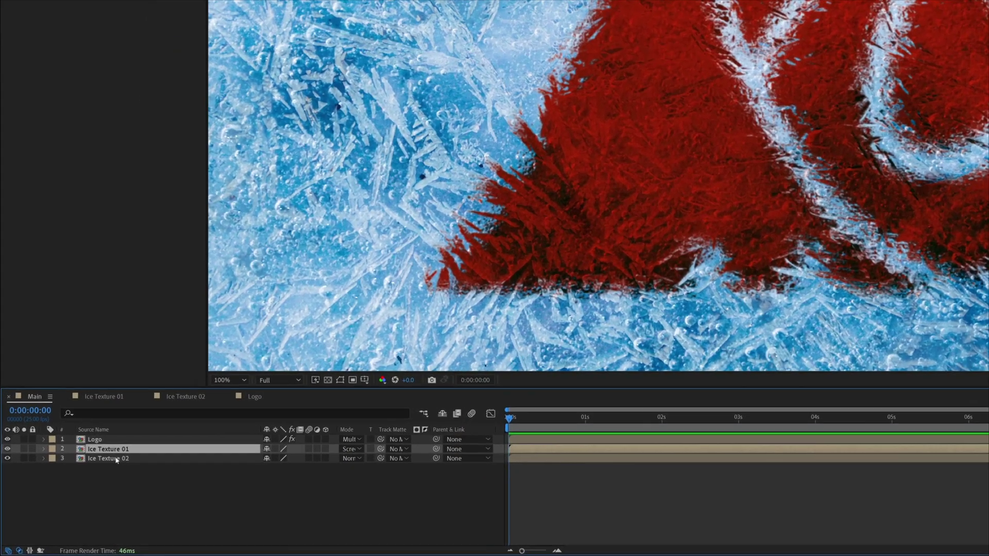
{"action": "left_click", "coordinate": [91, 488], "text": "shift"}
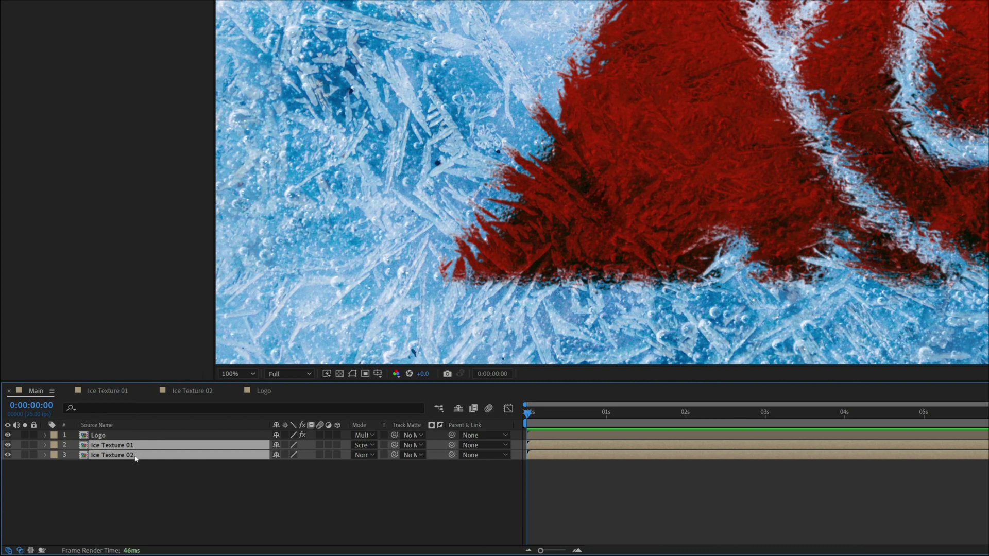
{"action": "key", "text": "ctrl+d"}
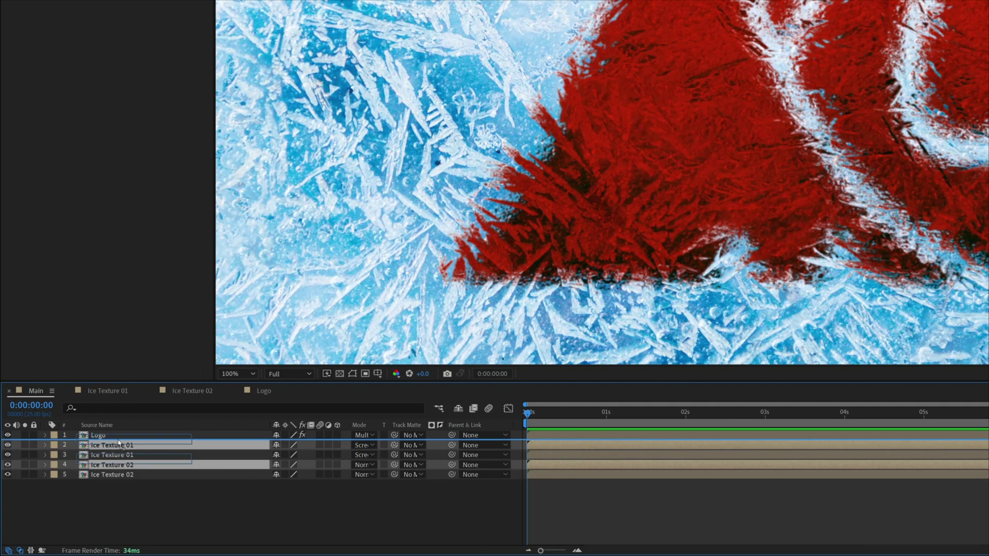
{"action": "left_click_drag", "start_coordinate": [121, 448], "coordinate": [115, 435]}
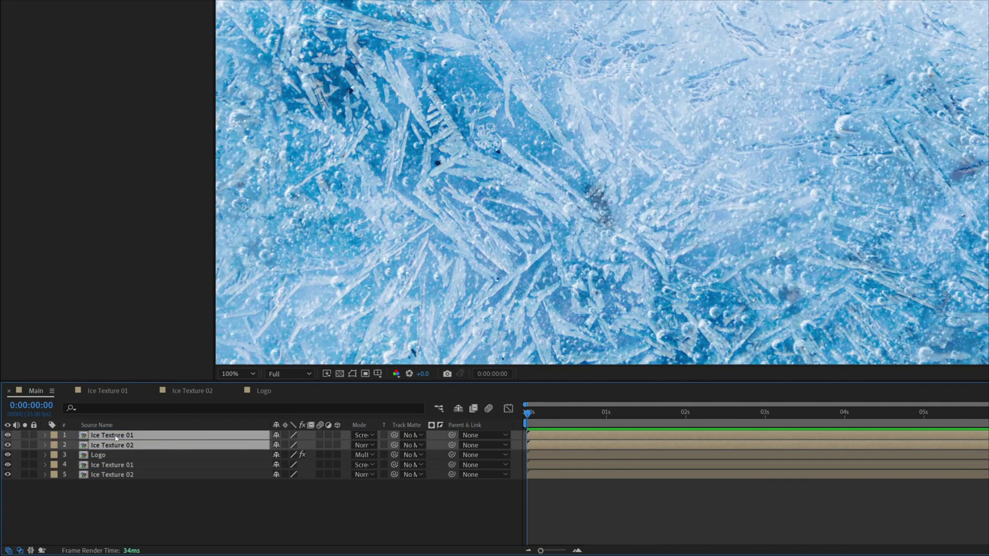
{"action": "left_click", "coordinate": [116, 500]}
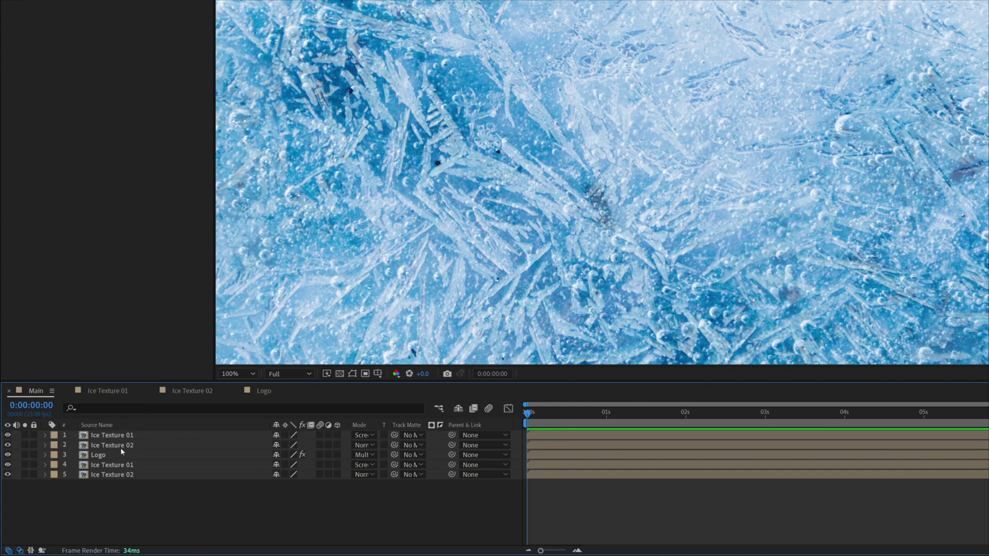
Move the copied Ice Texture 01 layer beneath the copied Ice Texture 02 layer and hide the Ice Texture 02 copy
{"action": "left_click", "coordinate": [124, 437]}
{"action": "left_click_drag", "start_coordinate": [124, 436], "coordinate": [140, 452]}
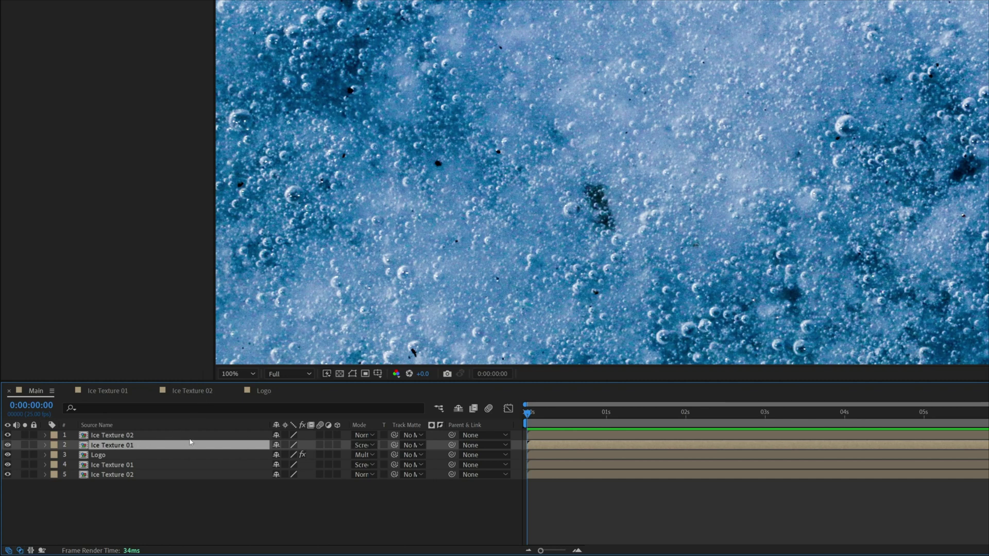
{"action": "left_click", "coordinate": [115, 438]}
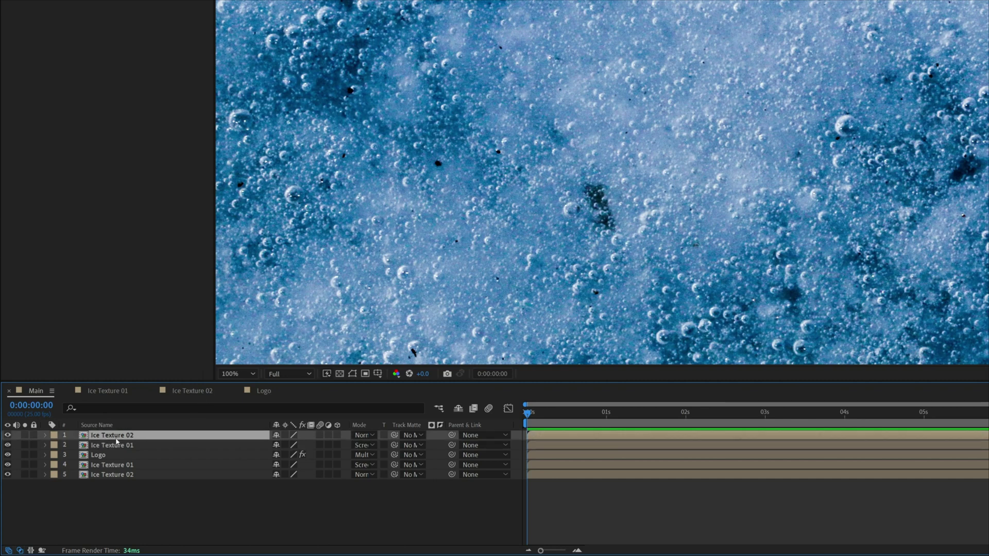
{"action": "left_click", "coordinate": [8, 435]}
Set the opacity of the Ice Texture 01 copy above the Logo layer to 25%
{"action": "left_click", "coordinate": [119, 446]}
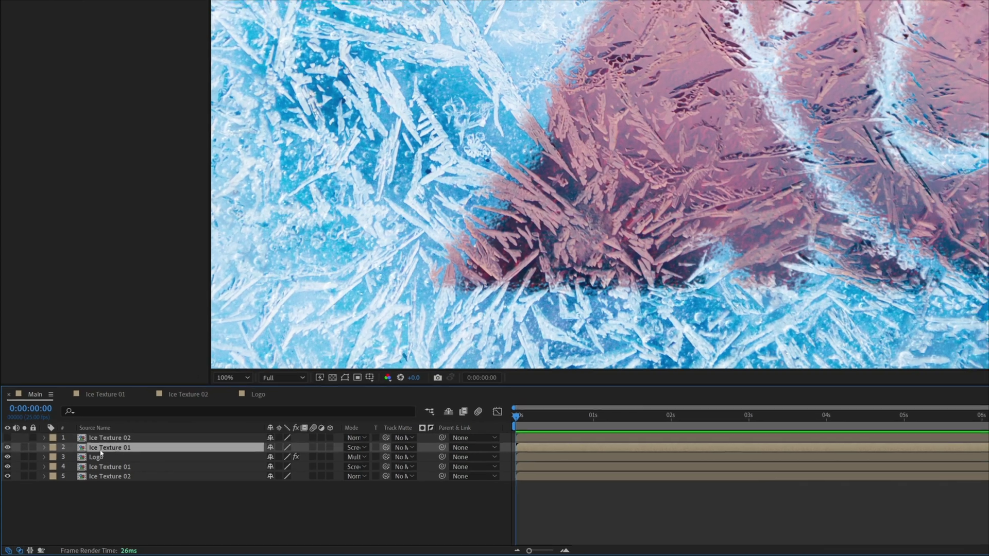
{"action": "left_click", "coordinate": [8, 447]}
{"action": "left_click", "coordinate": [8, 447]}
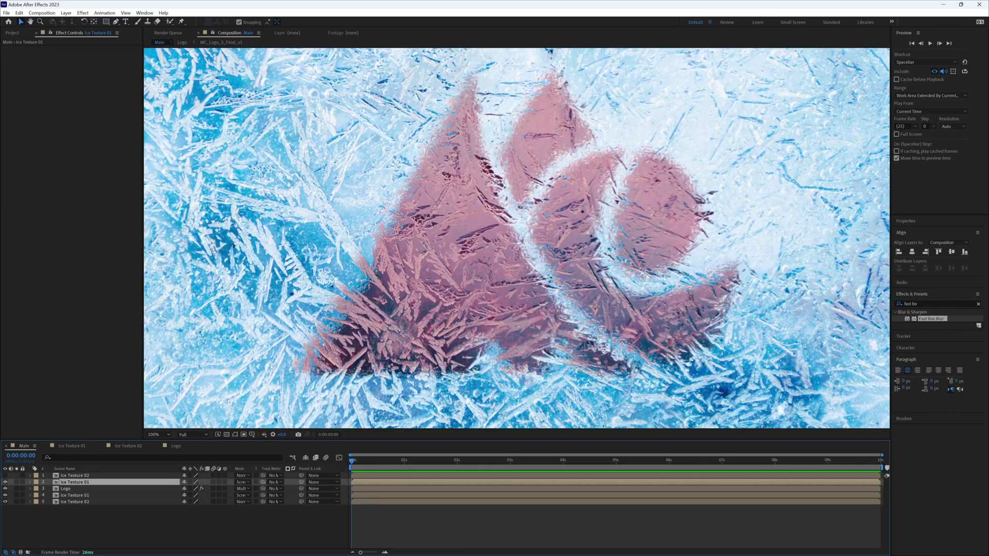
{"action": "key", "text": "t"}
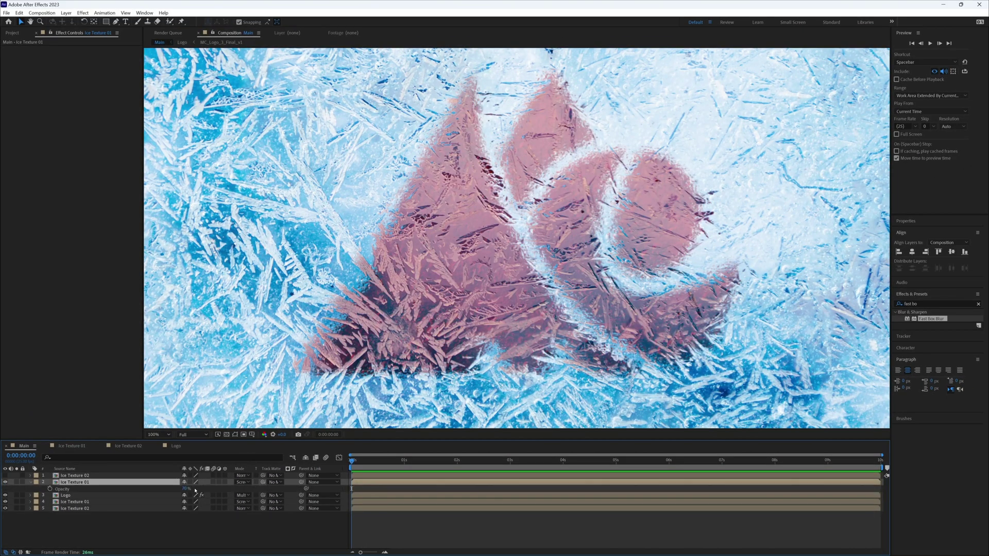
{"action": "left_click", "coordinate": [186, 488]}
{"action": "type", "text": "25"}
{"action": "key", "text": "Return"}
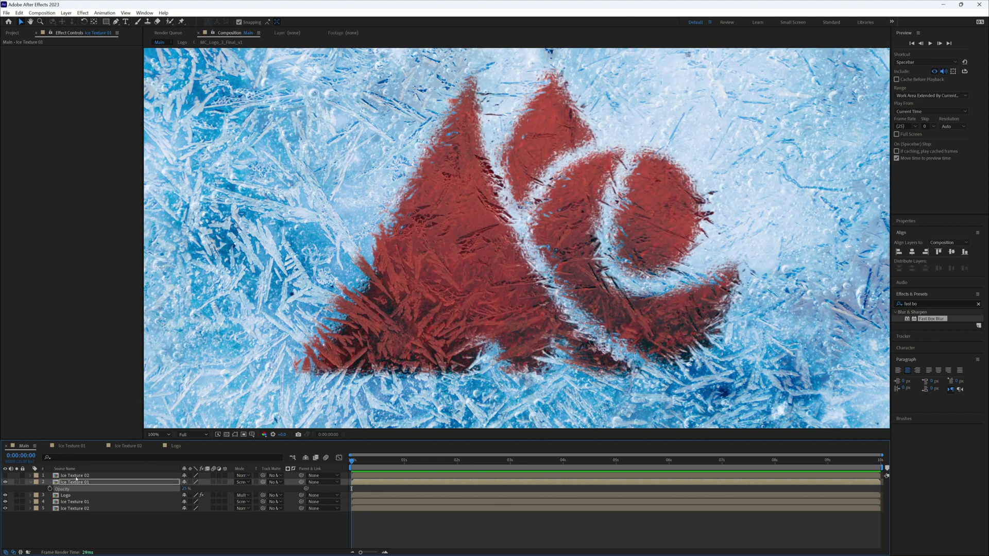
Show the topmost Ice Texture 02 layer, set its blending mode to Overlay, and toggle its visibility to compare the look
{"action": "left_click", "coordinate": [76, 475]}
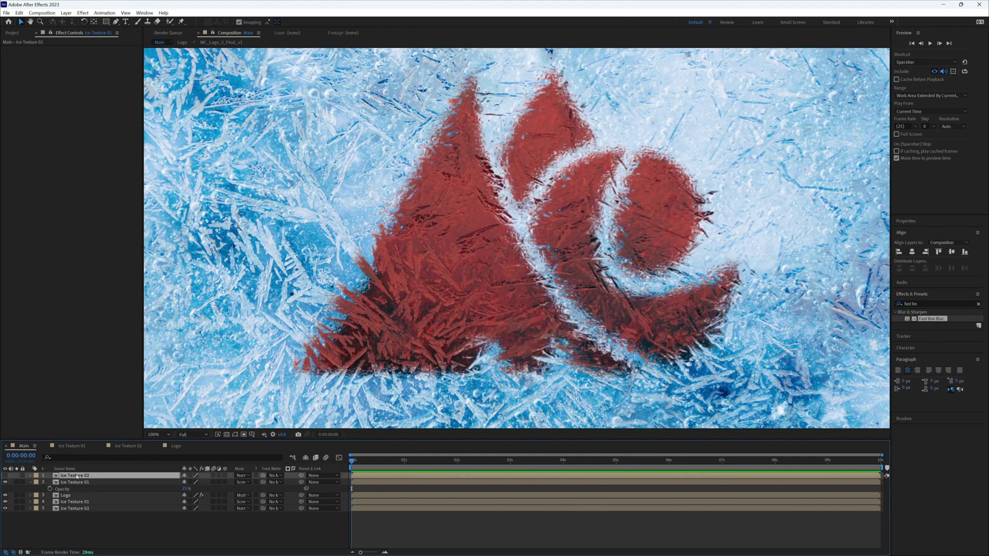
{"action": "left_click", "coordinate": [6, 476]}
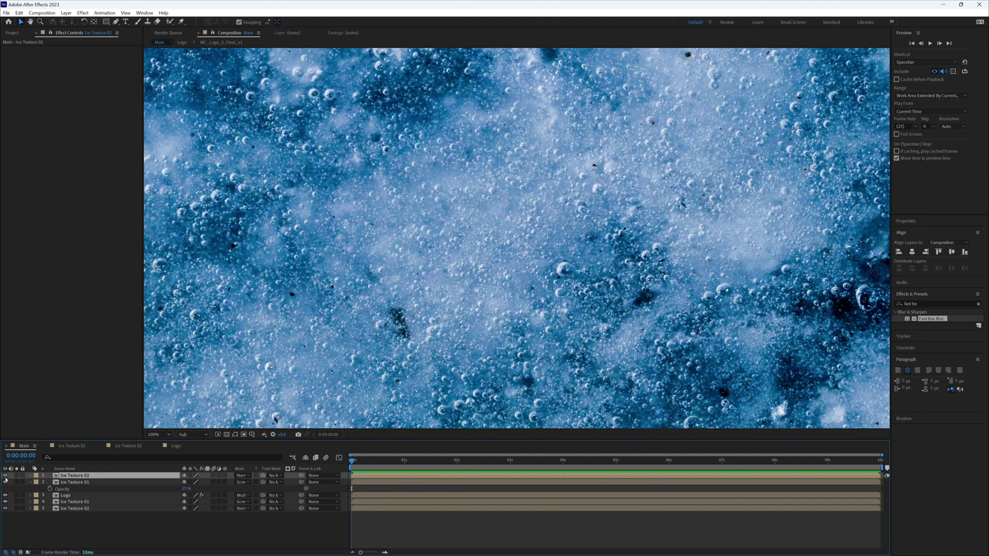
{"action": "left_click", "coordinate": [246, 476]}
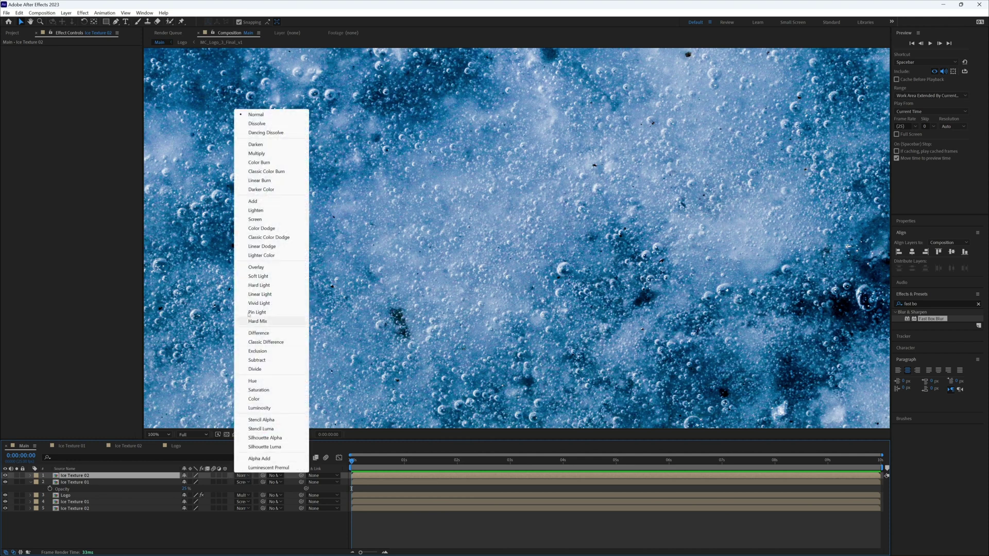
{"action": "left_click", "coordinate": [266, 268]}
{"action": "left_click", "coordinate": [5, 475]}
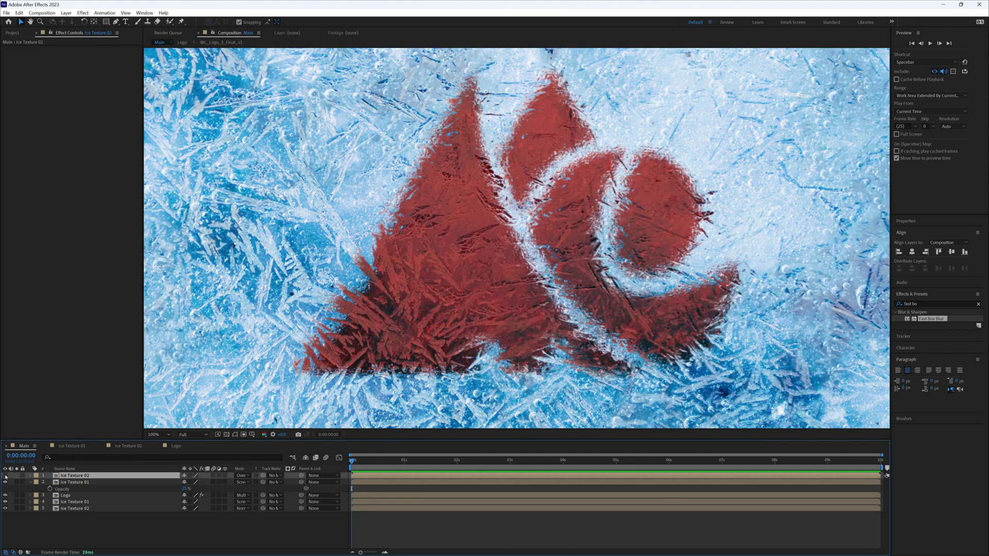
Toggle the topmost Ice Texture 02 layer's visibility to compare the look, and open its opacity value for editing
{"action": "left_click", "coordinate": [5, 475]}
{"action": "left_click", "coordinate": [5, 475]}
{"action": "left_click", "coordinate": [5, 476]}
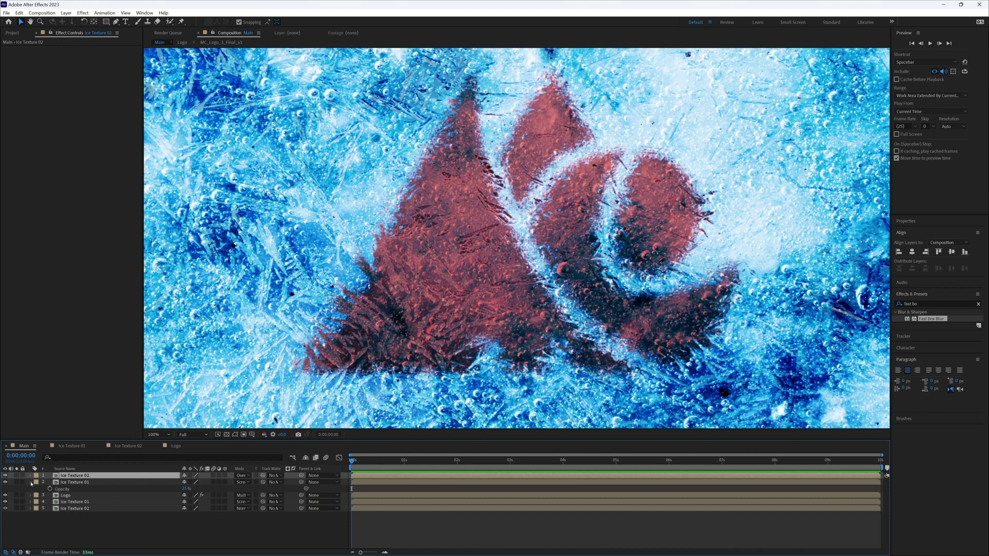
{"action": "key", "text": "t"}
{"action": "left_click", "coordinate": [188, 483]}
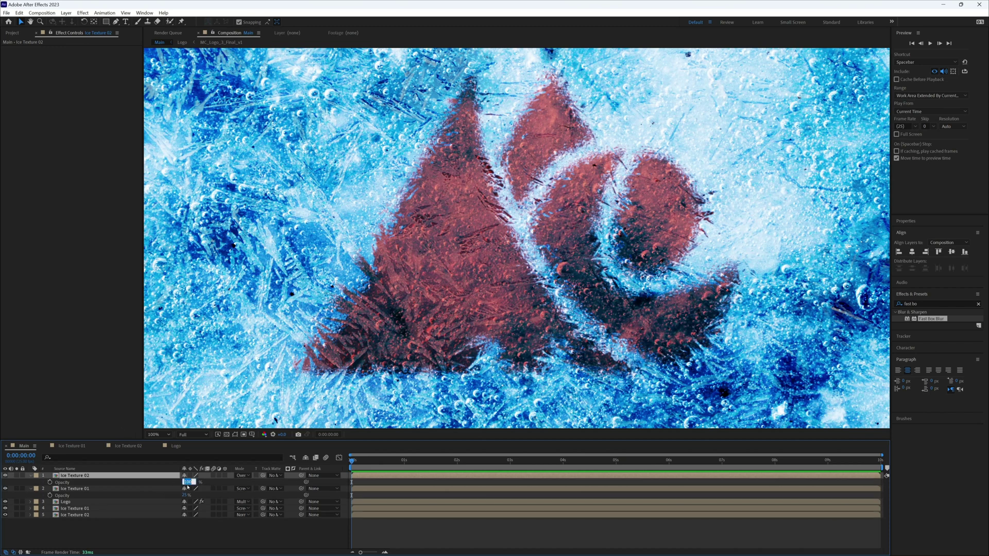
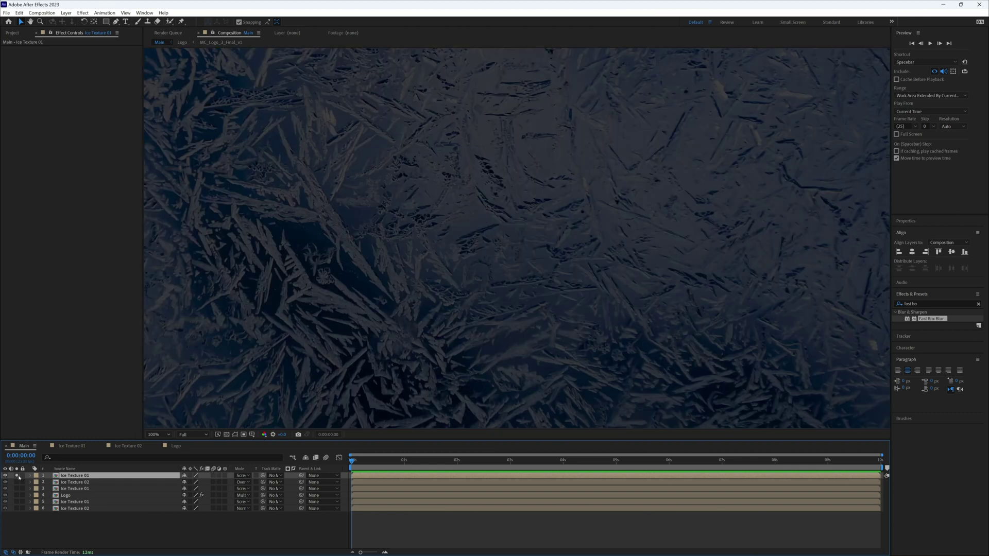
Apply the Tint effect to the soloed topmost Ice Texture 01 layer
{"action": "key", "text": "t"}
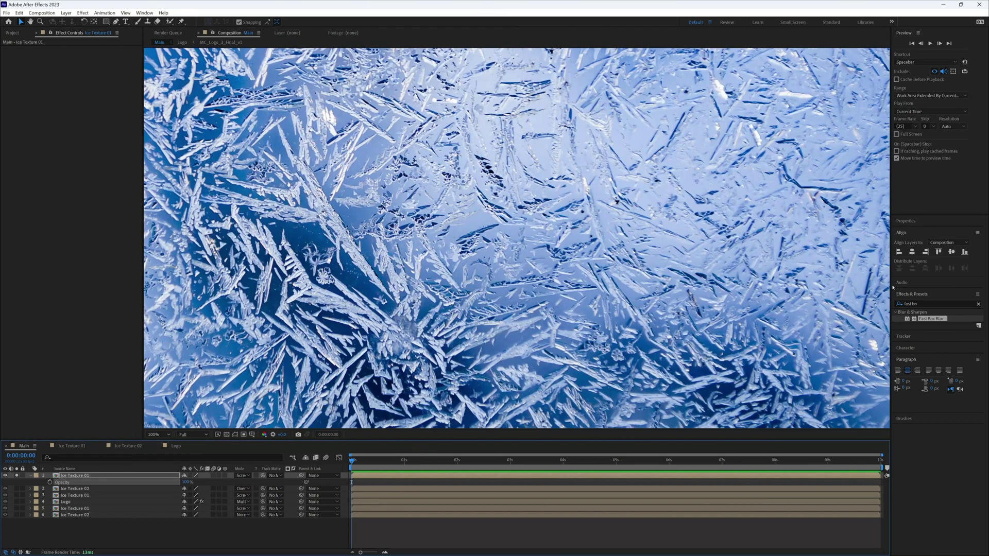
{"action": "left_click", "coordinate": [915, 304]}
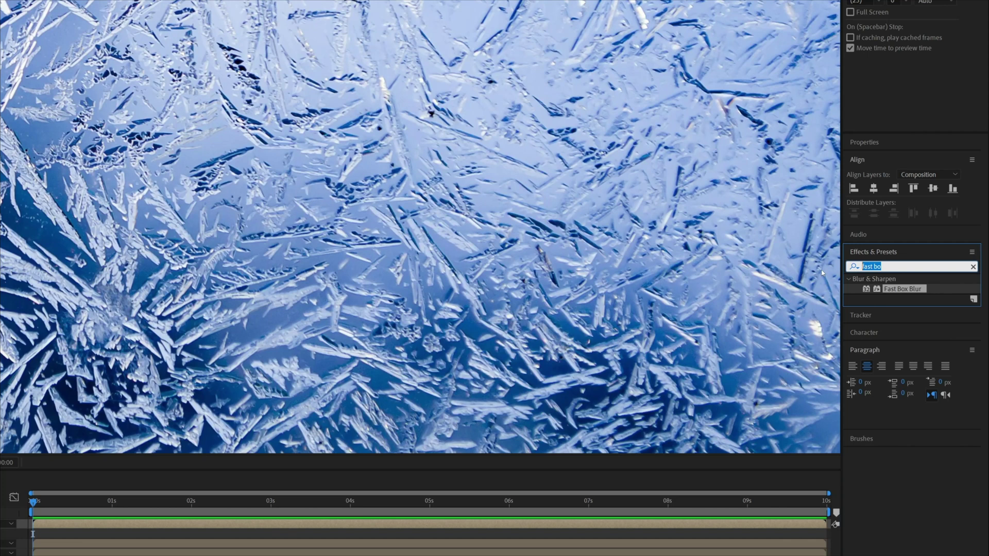
{"action": "key", "text": "BackSpace"}
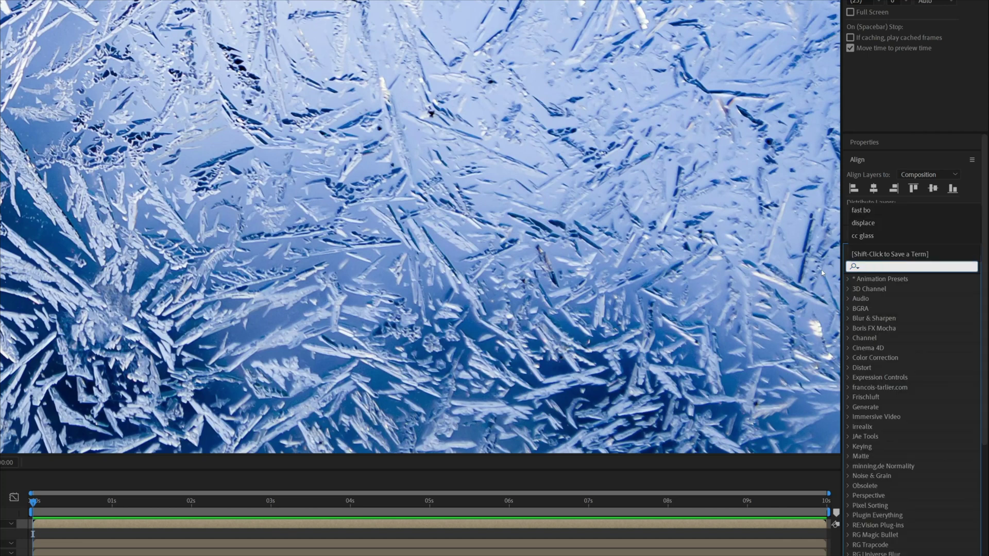
{"action": "type", "text": "tint"}
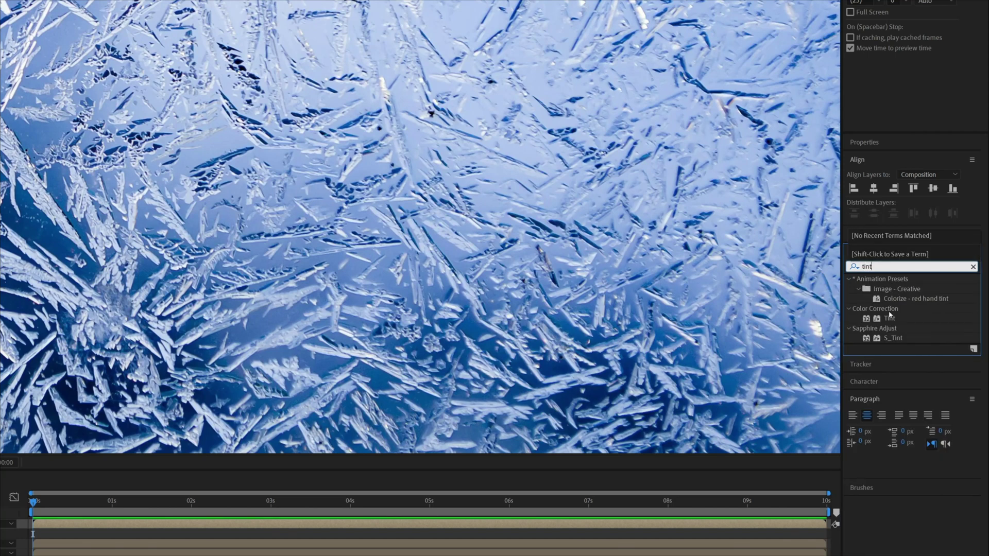
{"action": "left_click_drag", "start_coordinate": [890, 314], "coordinate": [0, 520]}
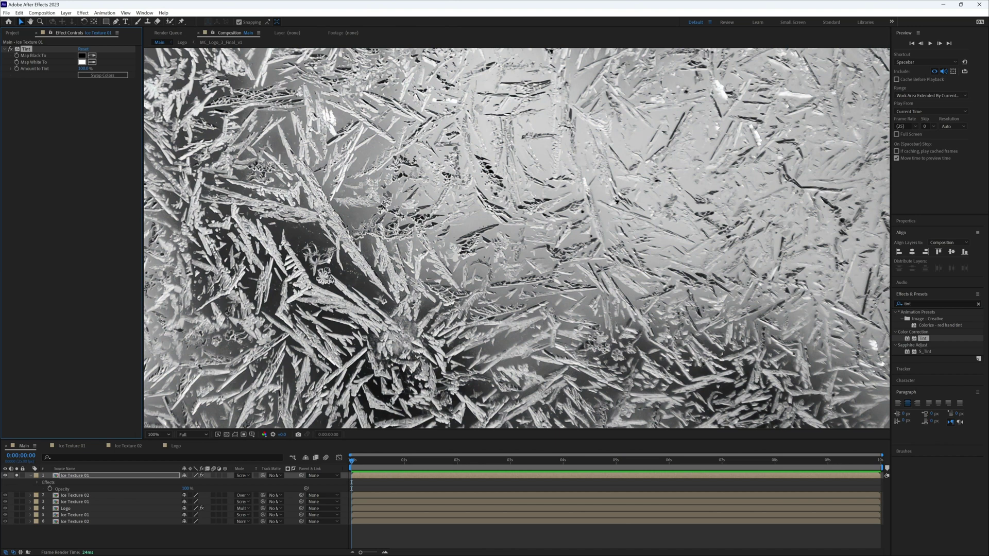
Apply the Levels effect to the topmost Ice Texture 01 layer and lower its gamma to about 0.09
{"action": "left_click", "coordinate": [902, 304]}
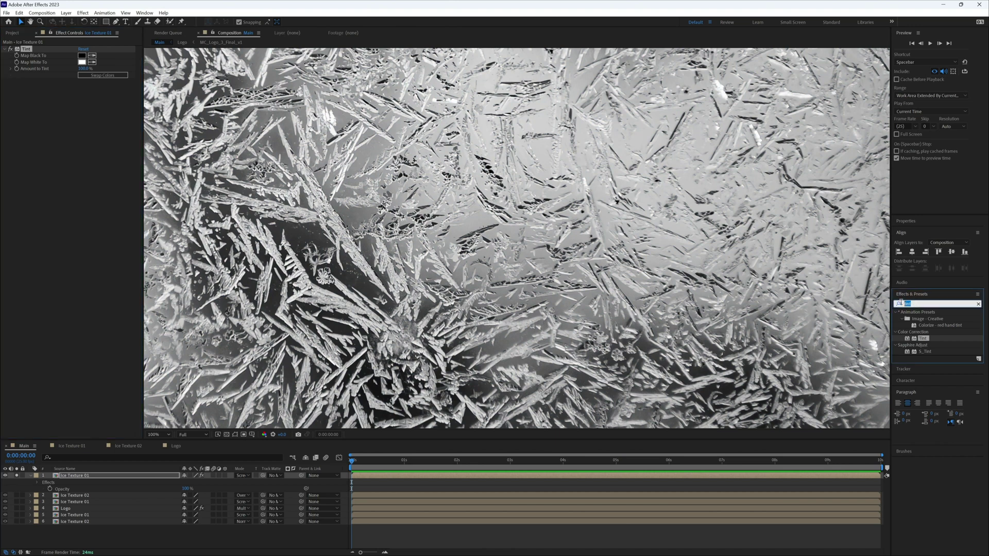
{"action": "type", "text": "levels"}
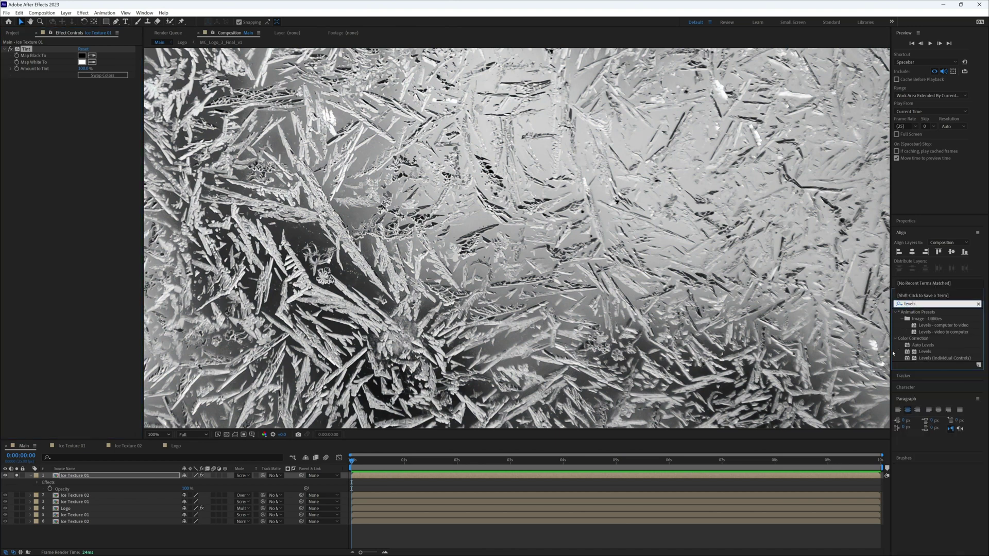
{"action": "left_click_drag", "start_coordinate": [925, 352], "coordinate": [82, 250]}
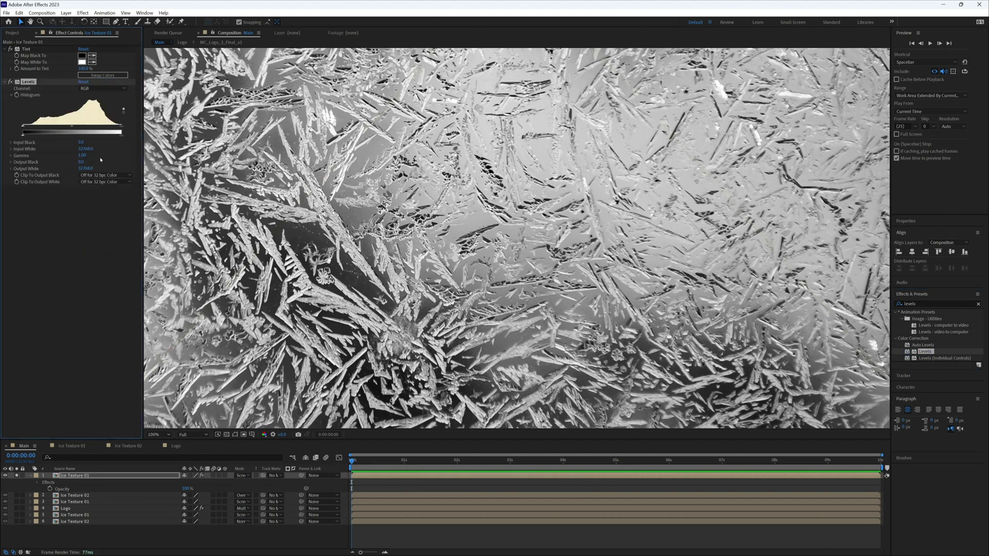
{"action": "left_click_drag", "start_coordinate": [72, 126], "coordinate": [111, 126]}
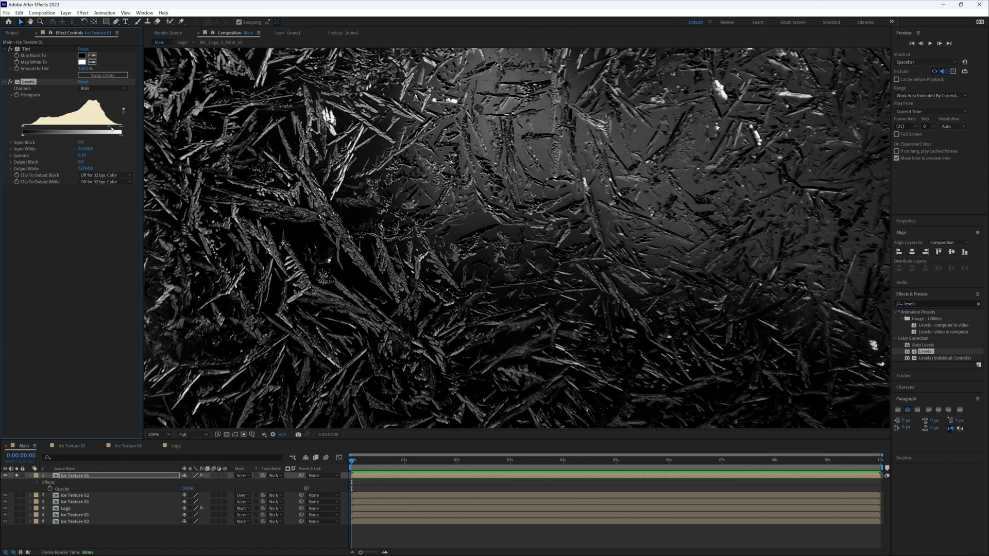
{"action": "left_click_drag", "start_coordinate": [110, 127], "coordinate": [111, 127]}
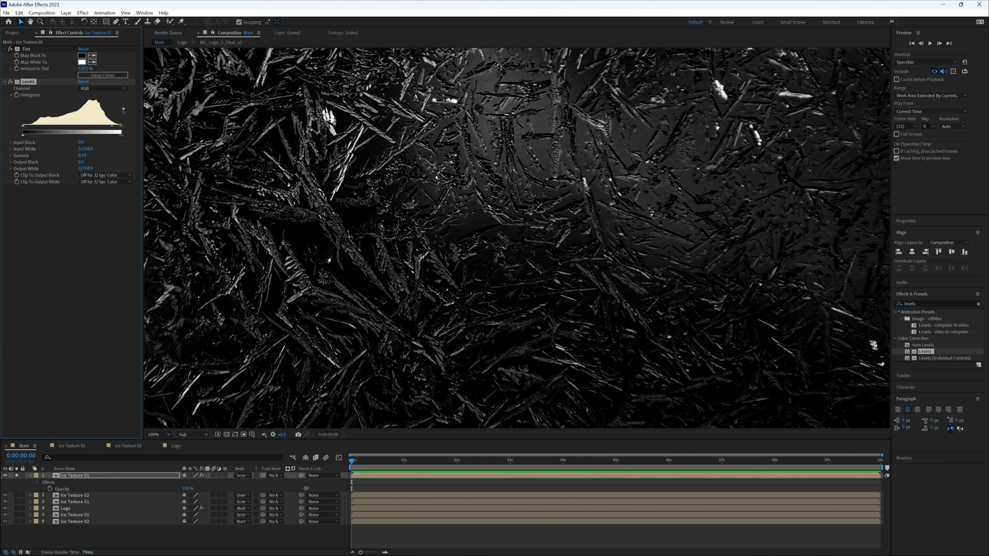
{"action": "left_click_drag", "start_coordinate": [110, 128], "coordinate": [115, 127]}
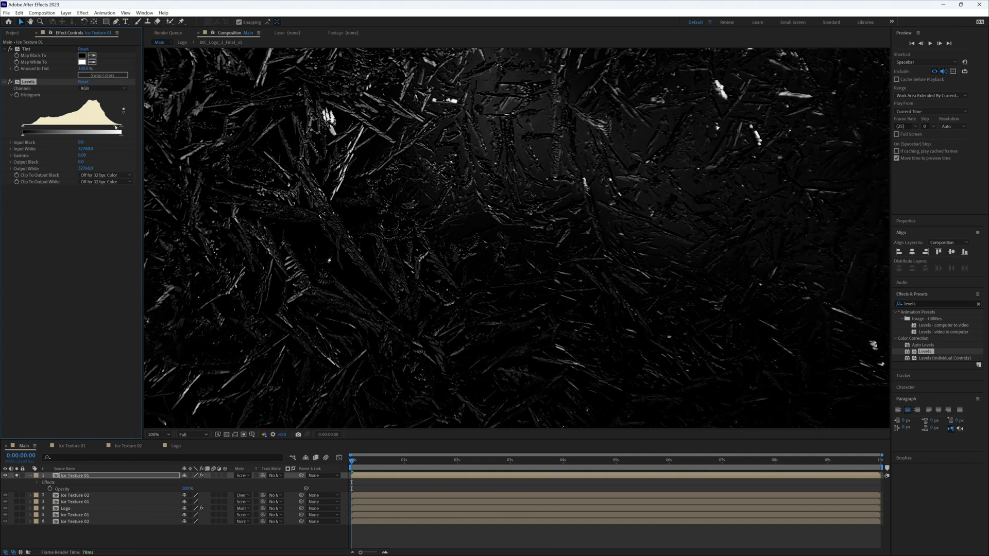
{"action": "left_click_drag", "start_coordinate": [115, 127], "coordinate": [117, 127]}
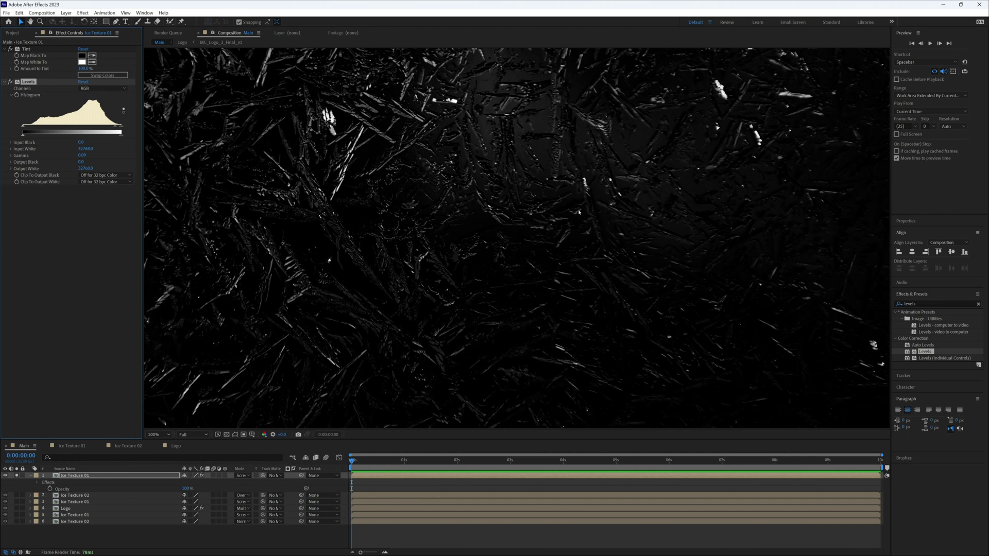
Unsolo the topmost Ice Texture 01 layer, set its blending mode to Add, and compare the look with it hidden
{"action": "left_click", "coordinate": [17, 475]}
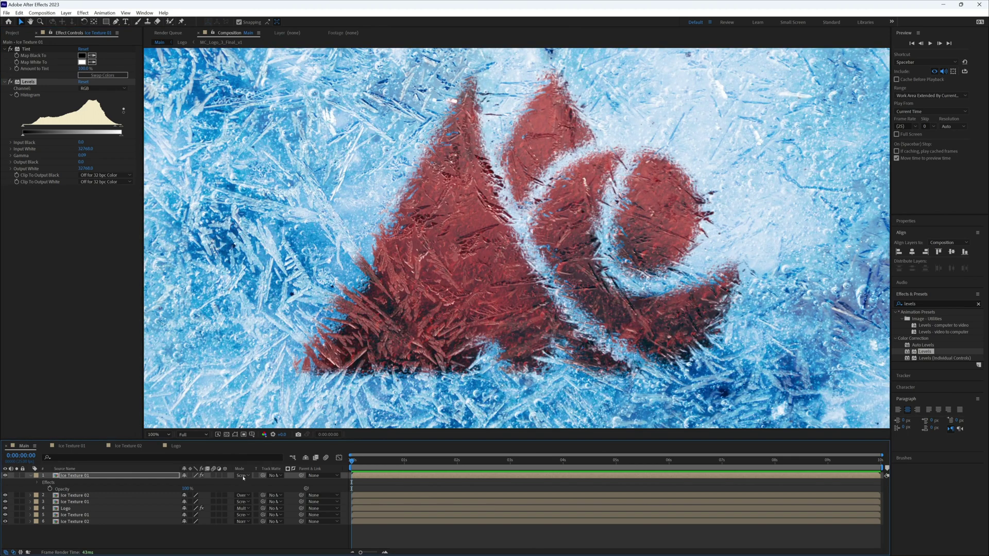
{"action": "left_click", "coordinate": [242, 476]}
{"action": "left_click", "coordinate": [255, 202]}
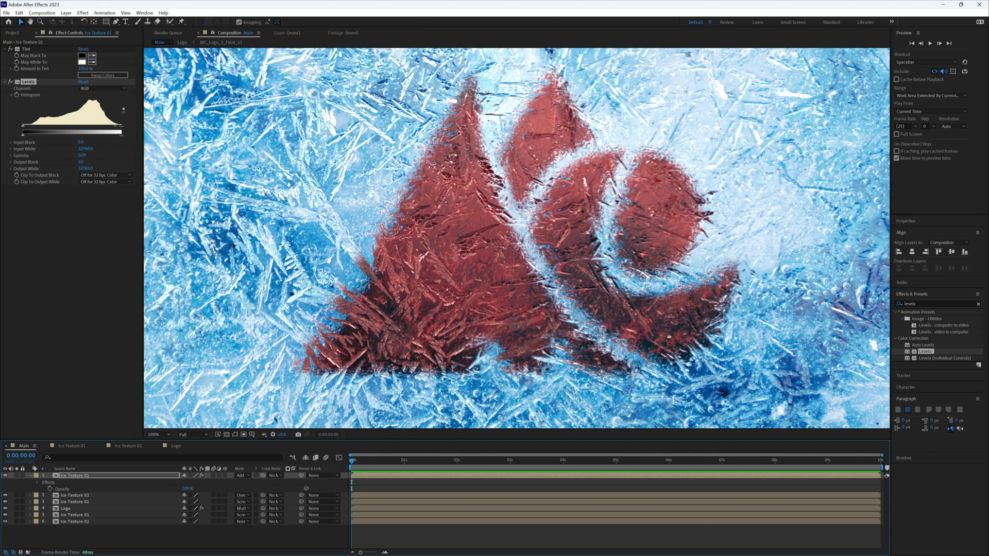
{"action": "left_click", "coordinate": [5, 476]}
{"action": "left_click", "coordinate": [6, 475]}
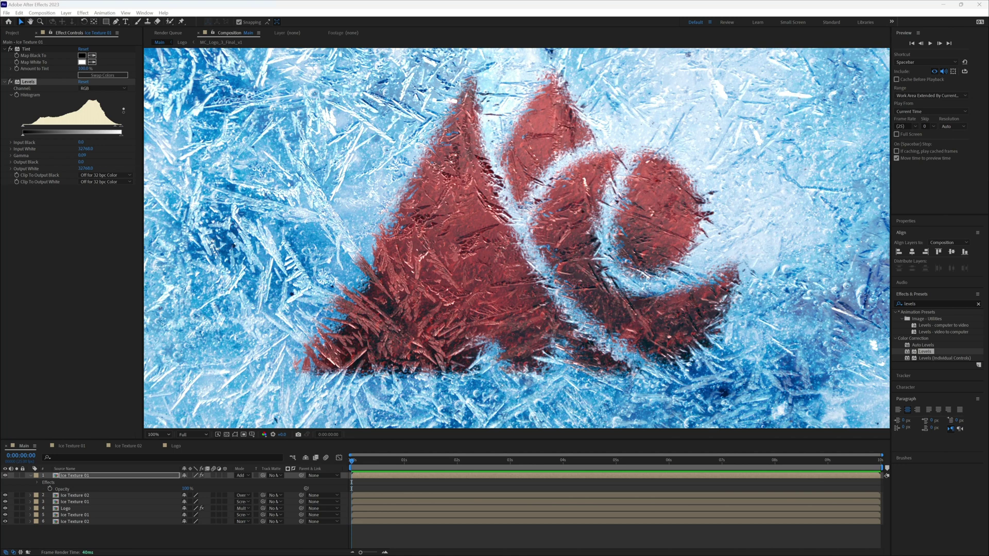
Adjust the Levels gamma of the topmost Ice Texture 01 layer to 0.12 and collapse the layer's properties
{"action": "mouse_move", "coordinate": [122, 126]}
{"action": "left_mouse_down"}
{"action": "mouse_move", "coordinate": [106, 128]}
{"action": "mouse_move", "coordinate": [116, 125]}
{"action": "left_mouse_up"}
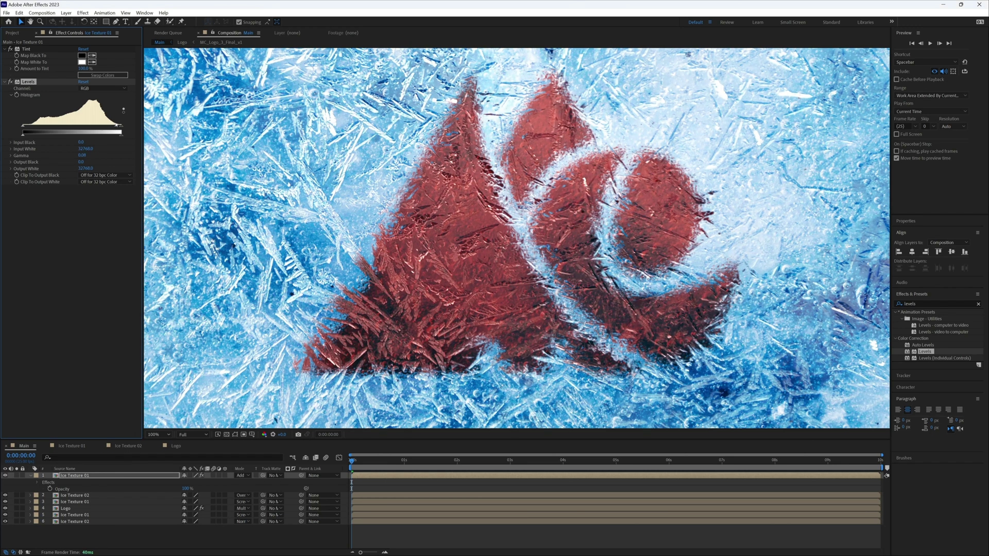
{"action": "left_click_drag", "start_coordinate": [113, 125], "coordinate": [112, 126]}
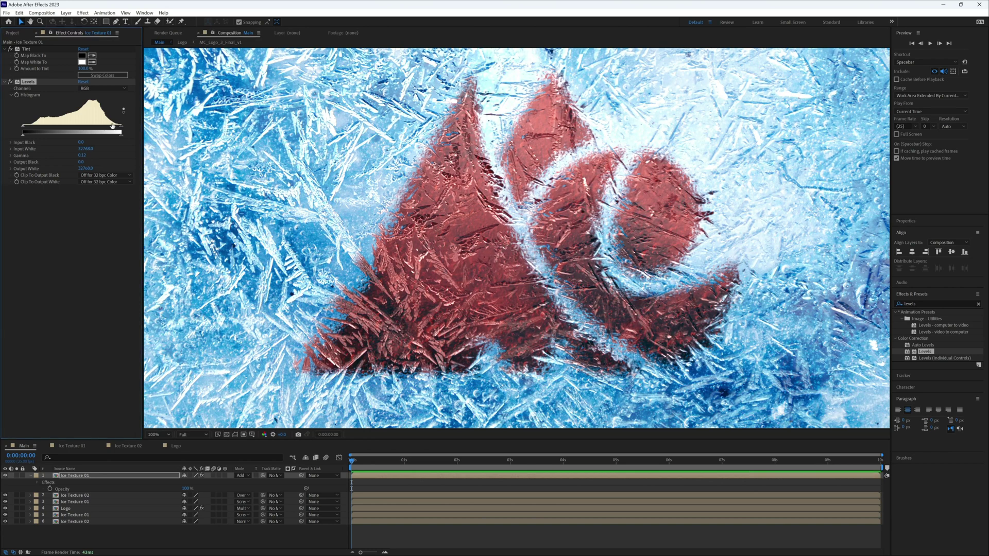
{"action": "key", "text": "t"}
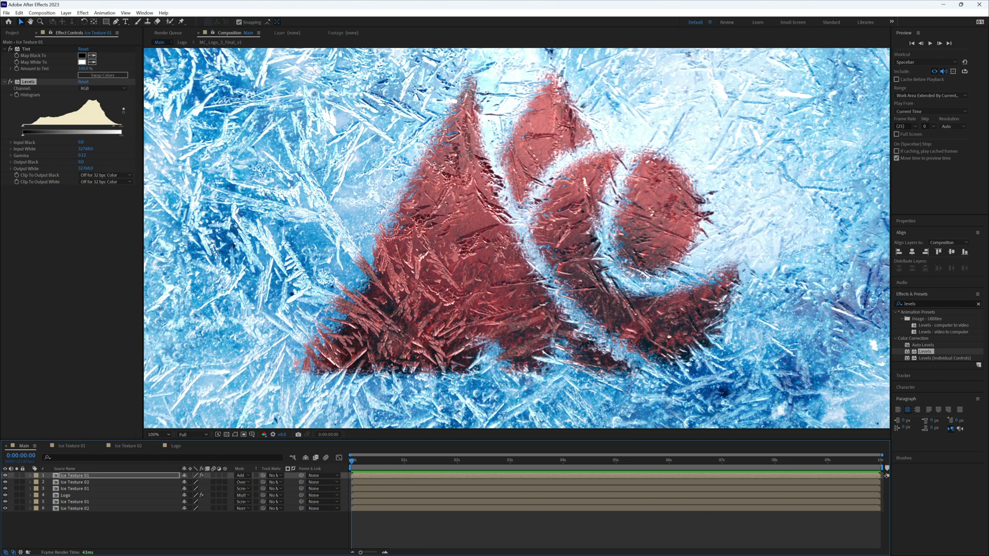
Create a new composition-sized black solid at the top of the layer stack
{"action": "left_click", "coordinate": [66, 523]}
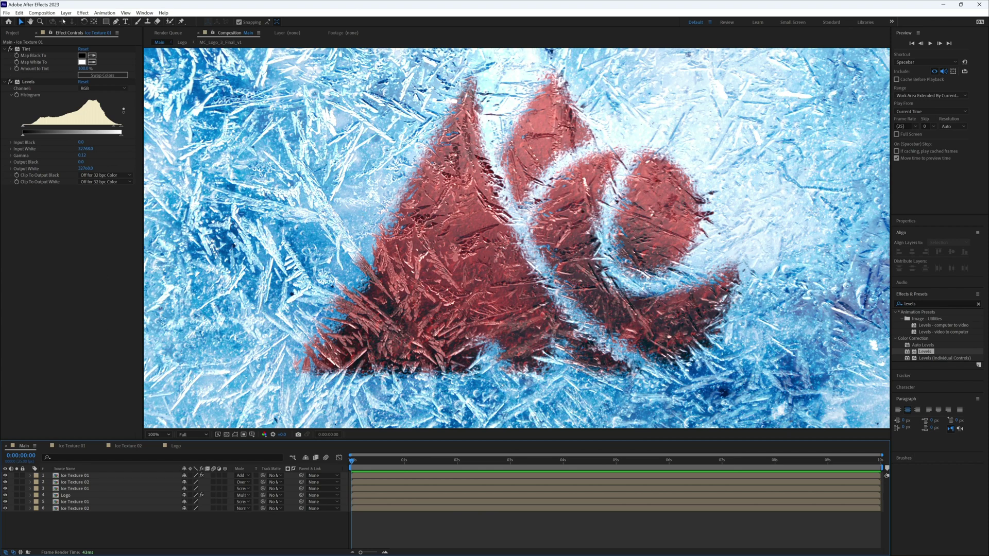
{"action": "left_click", "coordinate": [65, 13]}
{"action": "left_click", "coordinate": [126, 13]}
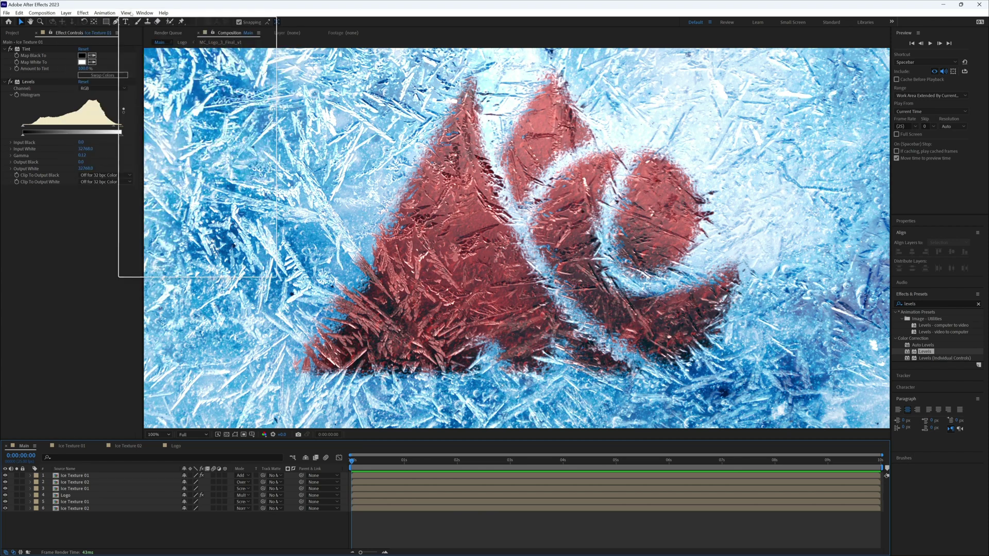
{"action": "left_click", "coordinate": [65, 13]}
{"action": "mouse_move", "coordinate": [165, 22]}
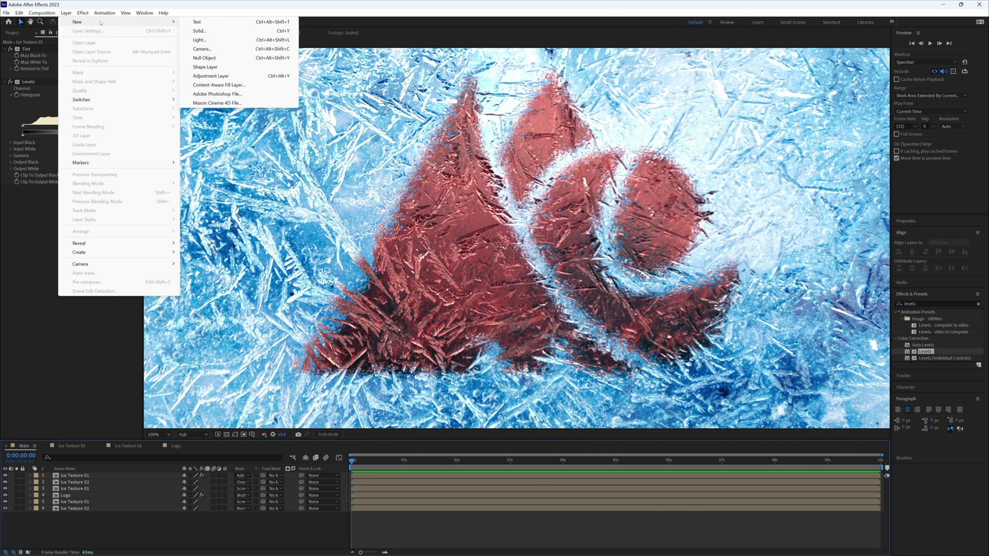
{"action": "left_click", "coordinate": [209, 31]}
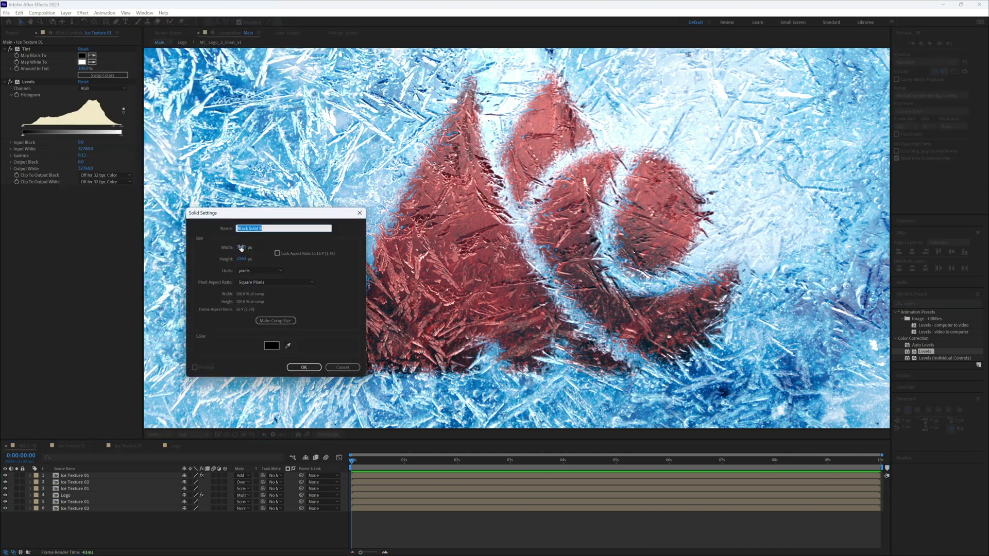
{"action": "left_click", "coordinate": [304, 367]}
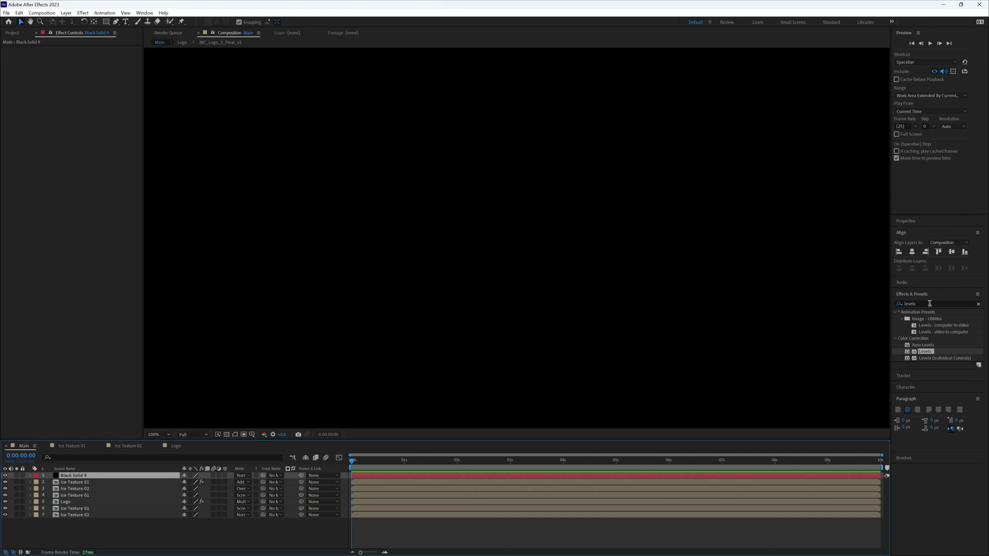
Apply the Fractal Noise effect to the black solid
{"action": "double_click", "coordinate": [905, 303]}
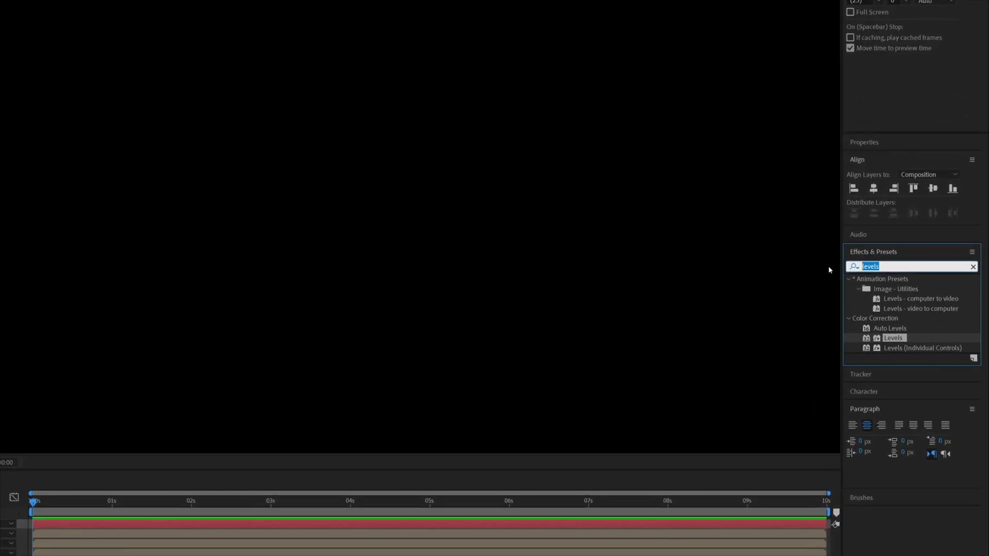
{"action": "type", "text": "fractak"}
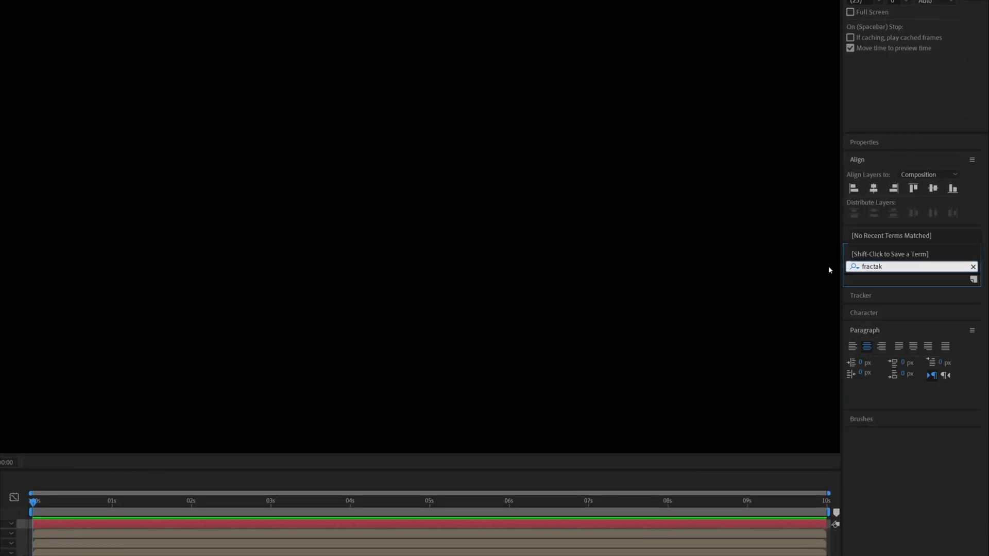
{"action": "key", "text": "BackSpace"}
{"action": "type", "text": "l"}
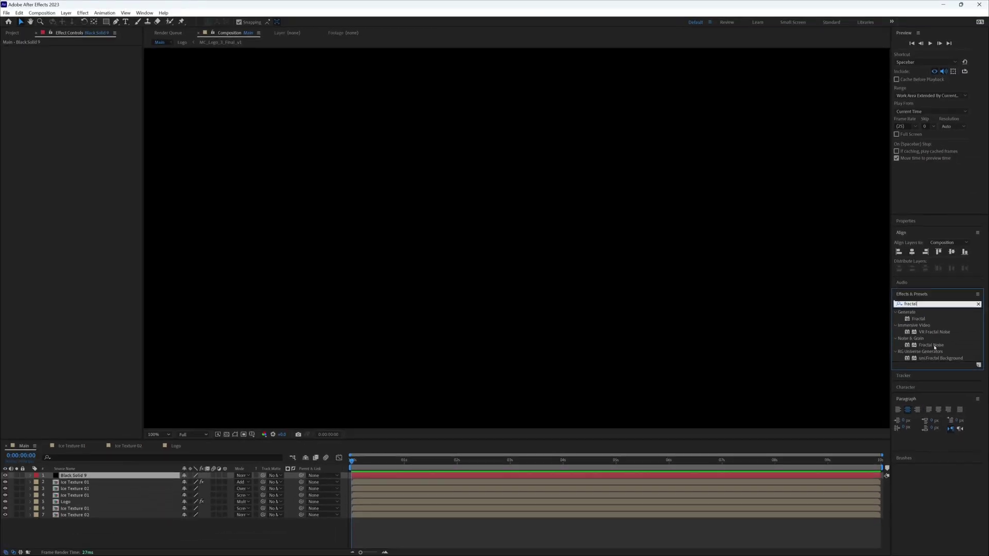
{"action": "left_click_drag", "start_coordinate": [935, 348], "coordinate": [114, 477]}
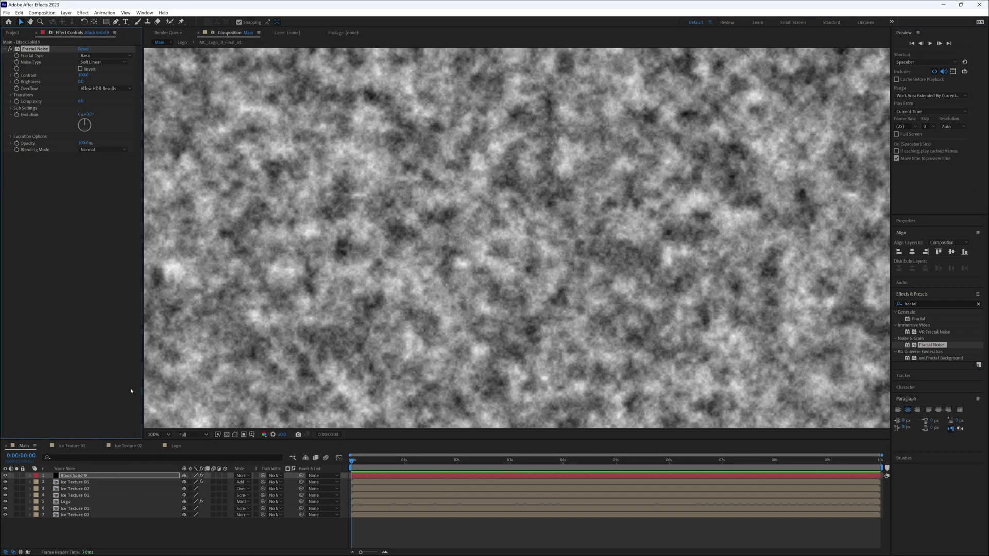
Raise the Fractal Noise contrast, lower its brightness, and enlarge its scale to about 324
{"action": "mouse_move", "coordinate": [83, 74]}
{"action": "left_mouse_down"}
{"action": "mouse_move", "coordinate": [108, 75]}
{"action": "mouse_move", "coordinate": [71, 81]}
{"action": "left_mouse_up"}
{"action": "left_click", "coordinate": [11, 95]}
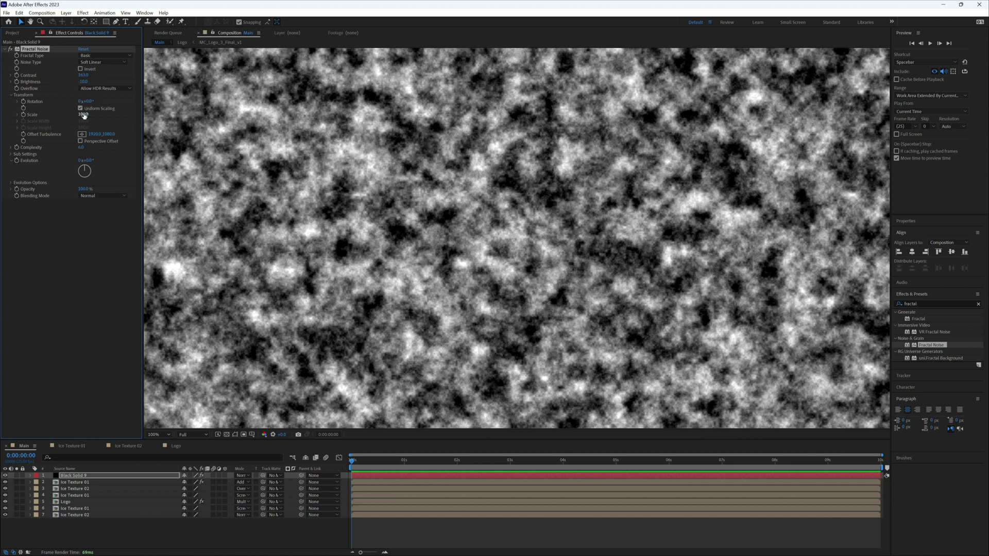
{"action": "left_click_drag", "start_coordinate": [84, 115], "coordinate": [175, 112]}
{"action": "left_click_drag", "start_coordinate": [88, 75], "coordinate": [147, 72]}
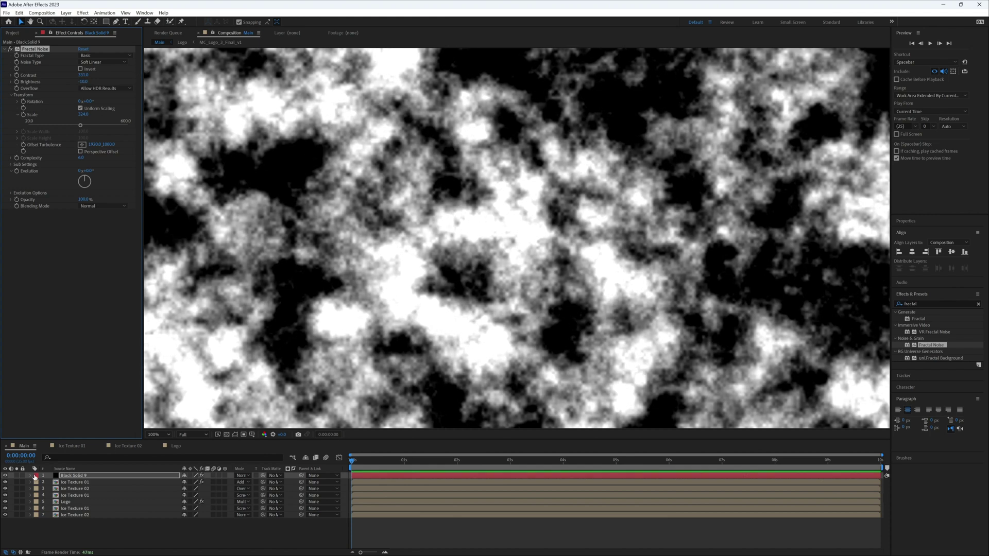
Move the black solid to the bottom of the layer stack with its visibility off, and solo the Logo layer
{"action": "left_click_drag", "start_coordinate": [68, 476], "coordinate": [24, 523]}
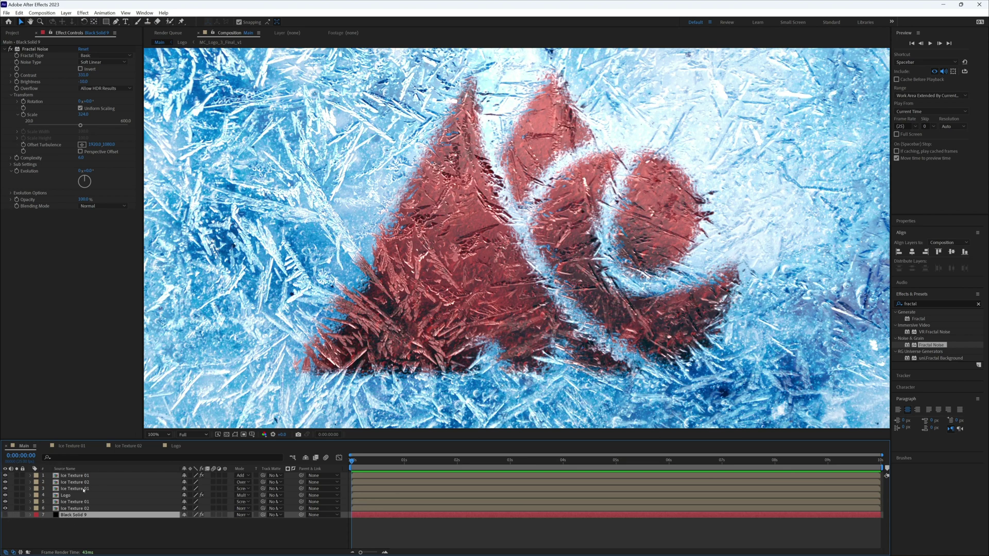
{"action": "left_click", "coordinate": [29, 496]}
{"action": "left_click", "coordinate": [16, 496]}
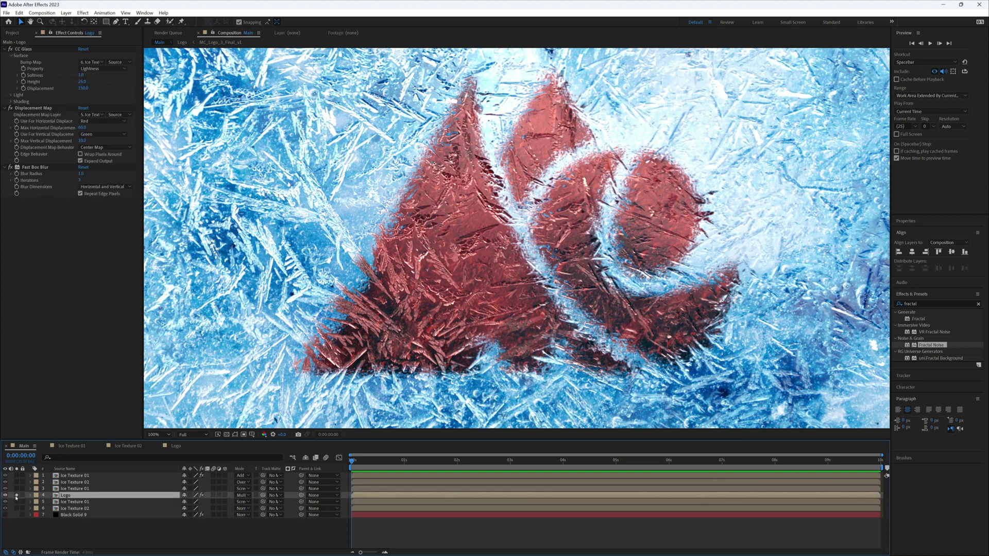
Apply the Compound Blur effect to the Logo layer and choose the black solid as its blur layer
{"action": "left_click", "coordinate": [920, 303]}
{"action": "type", "text": "co"}
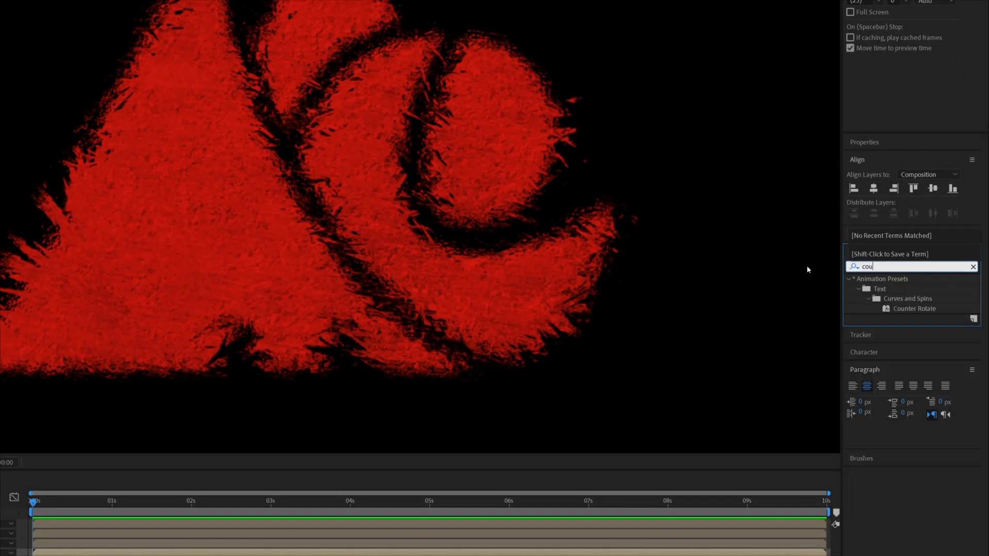
{"action": "type", "text": "mpo"}
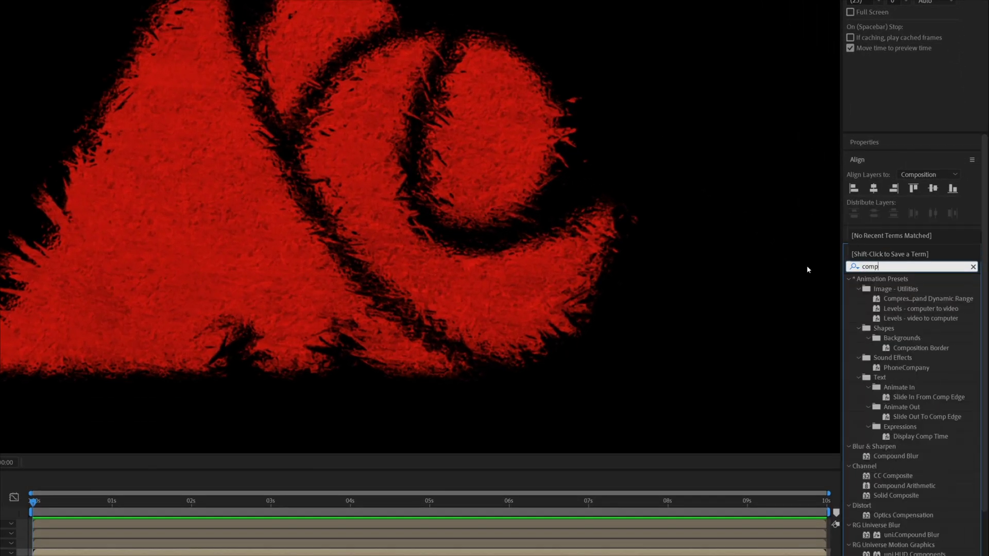
{"action": "double_click", "coordinate": [898, 329]}
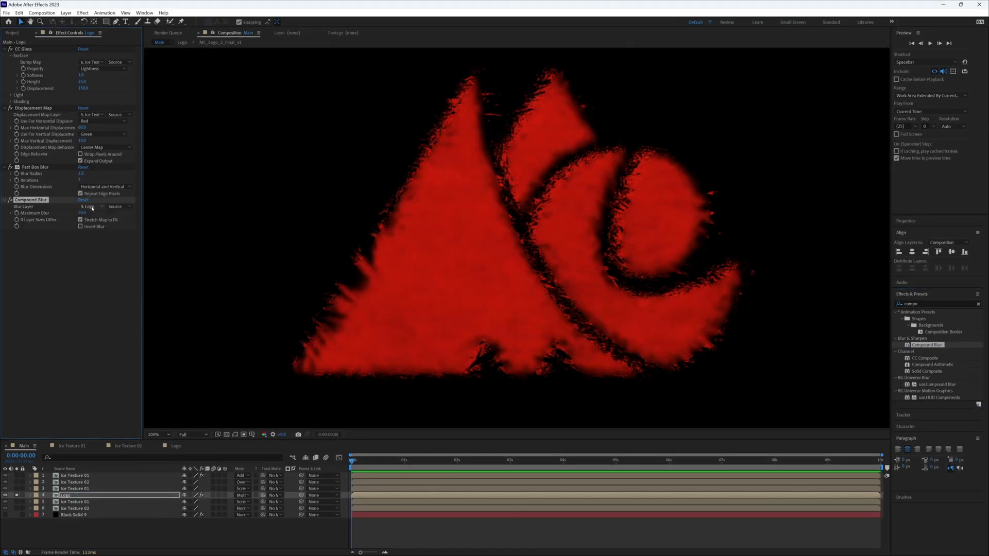
{"action": "left_click", "coordinate": [90, 207]}
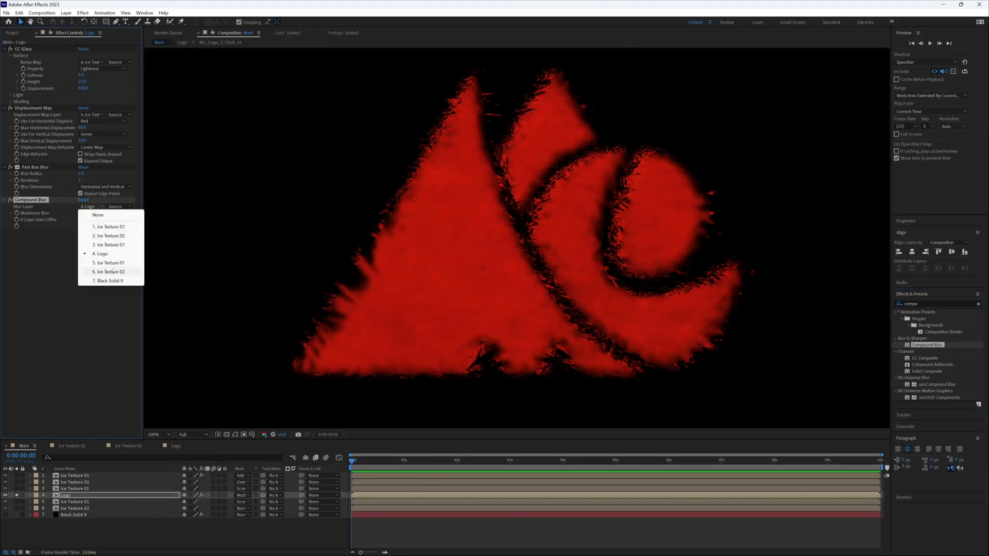
{"action": "left_click", "coordinate": [126, 281]}
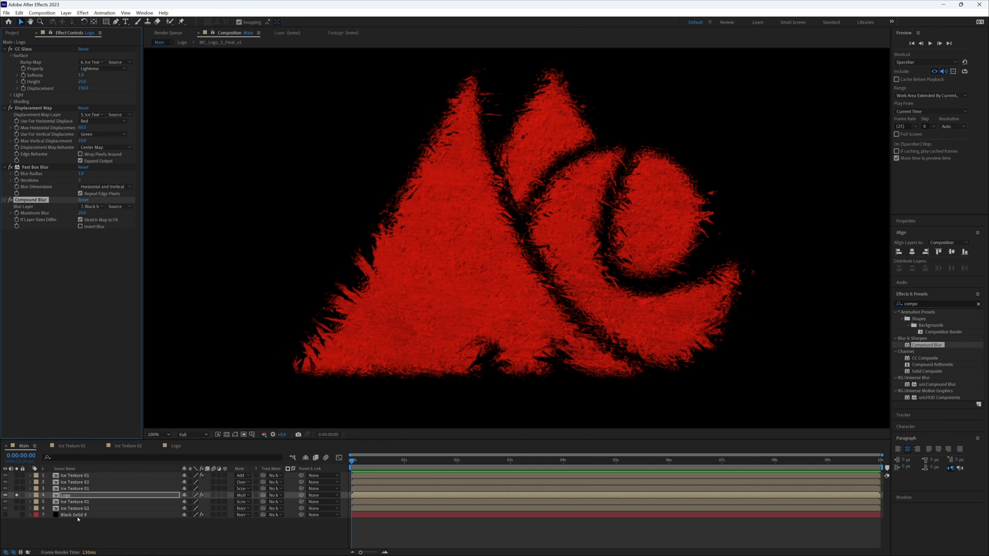
Rename the black solid layer to Noise
{"action": "left_click", "coordinate": [78, 515]}
{"action": "key", "text": "Return"}
{"action": "type", "text": "Nois"}
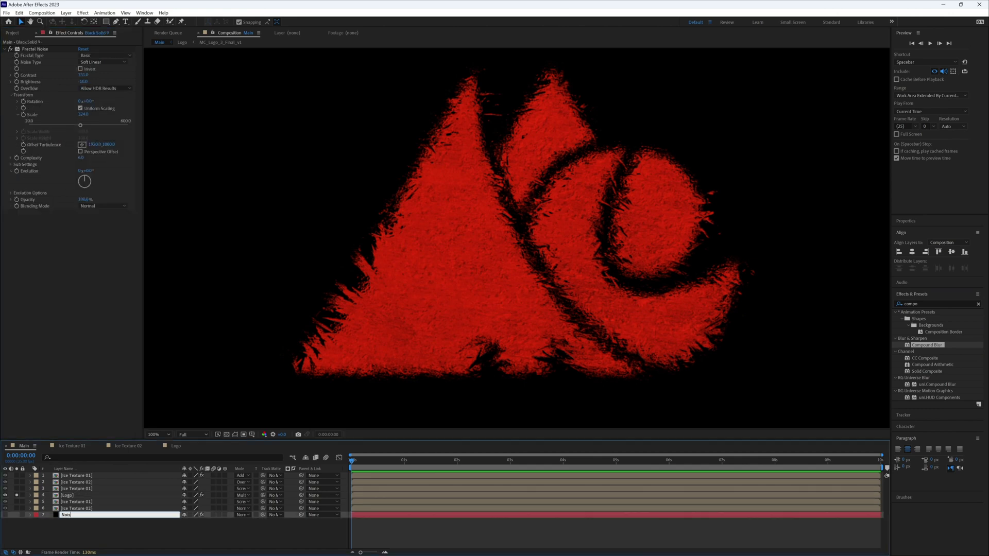
{"action": "type", "text": "e"}
{"action": "key", "text": "Return"}
Make the Logo's Compound Blur read the Noise layer with Effects & Masks, and raise its maximum blur
{"action": "left_click", "coordinate": [77, 495]}
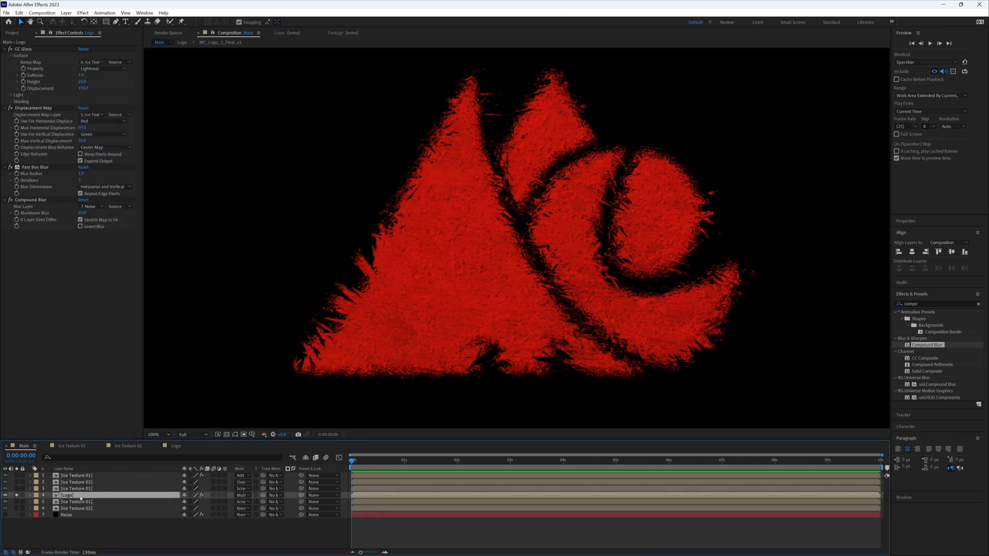
{"action": "left_click", "coordinate": [96, 207]}
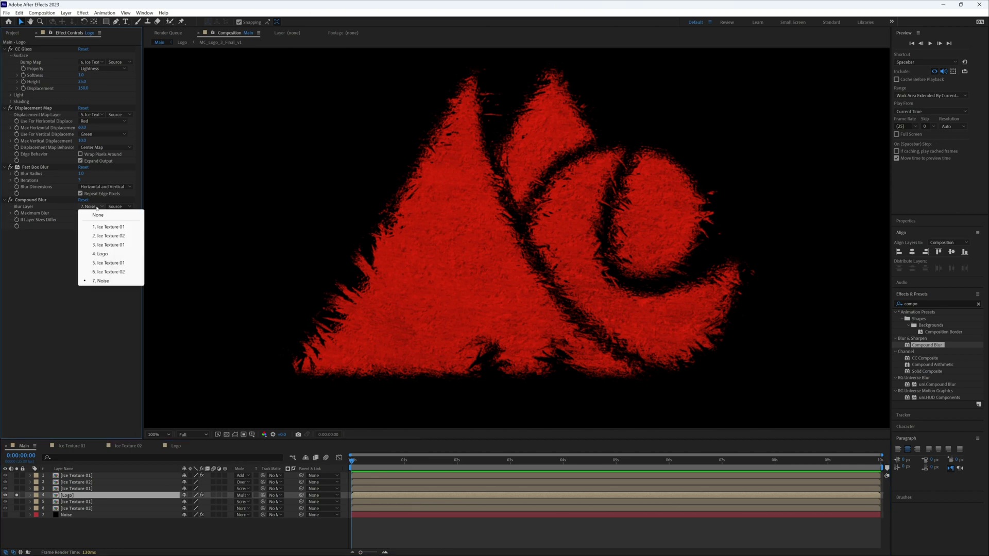
{"action": "left_click", "coordinate": [103, 280]}
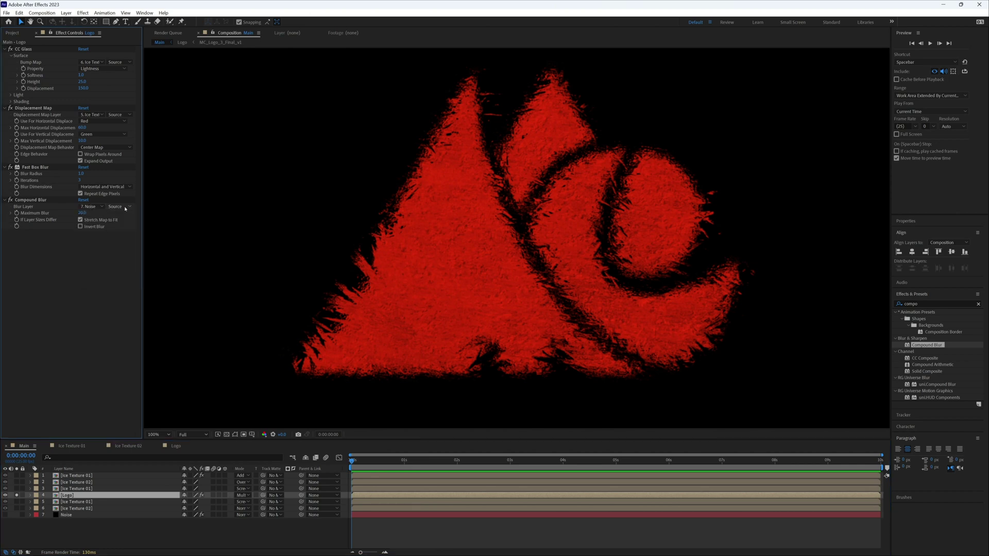
{"action": "left_click", "coordinate": [121, 208]}
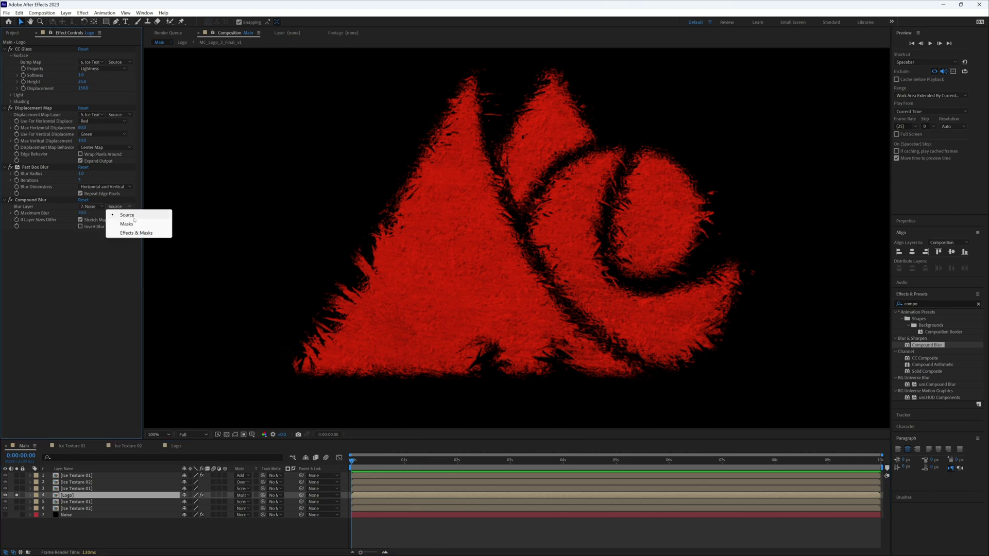
{"action": "left_click", "coordinate": [137, 233]}
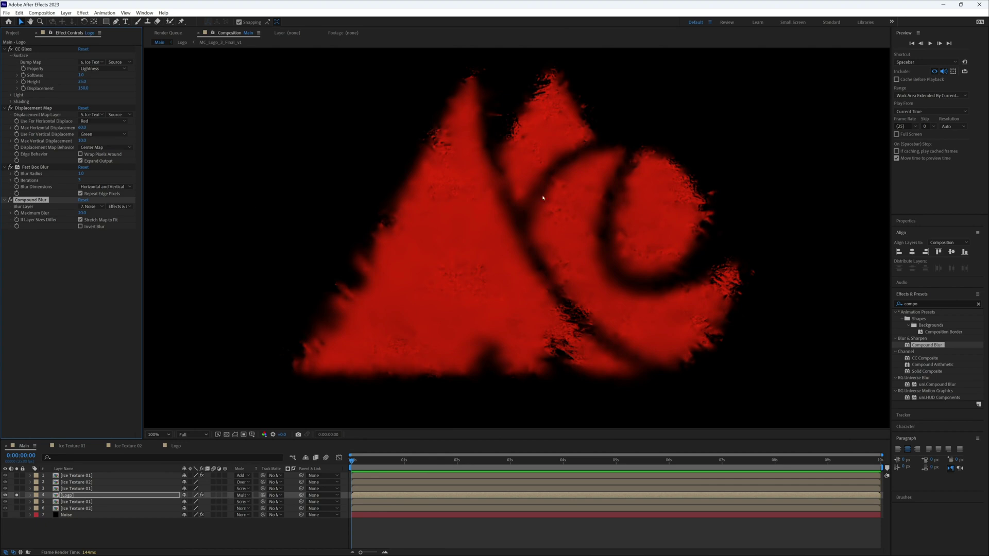
{"action": "left_click_drag", "start_coordinate": [82, 212], "coordinate": [52, 204]}
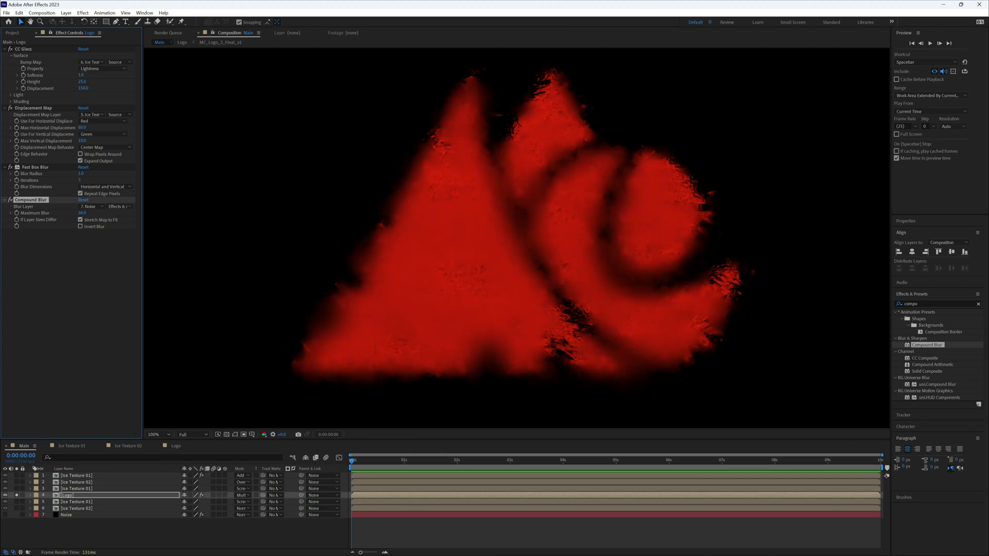
Compare the soloed Noise map with the Logo and invert the Compound Blur, leaving only the Logo soloed
{"action": "left_click", "coordinate": [16, 515]}
{"action": "left_click", "coordinate": [16, 495]}
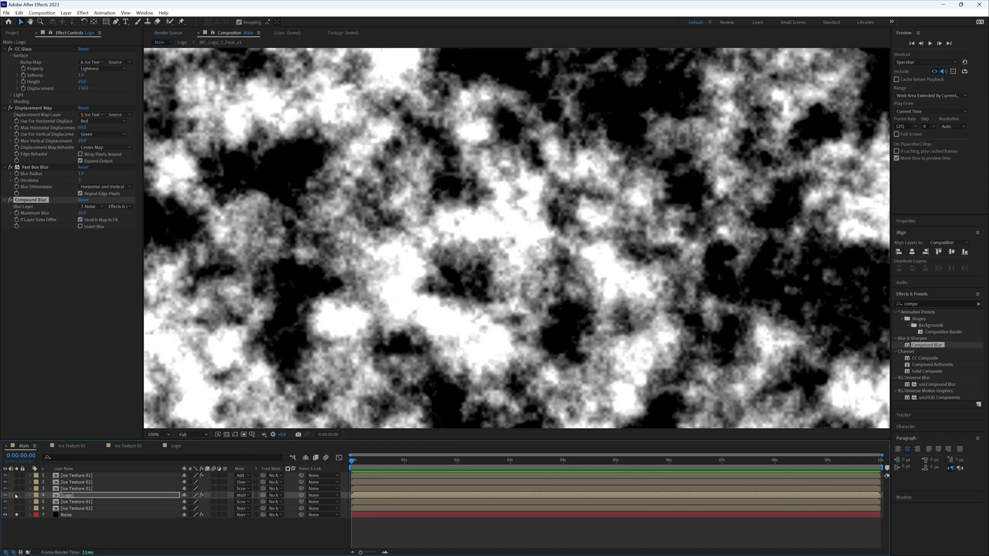
{"action": "left_click", "coordinate": [16, 495]}
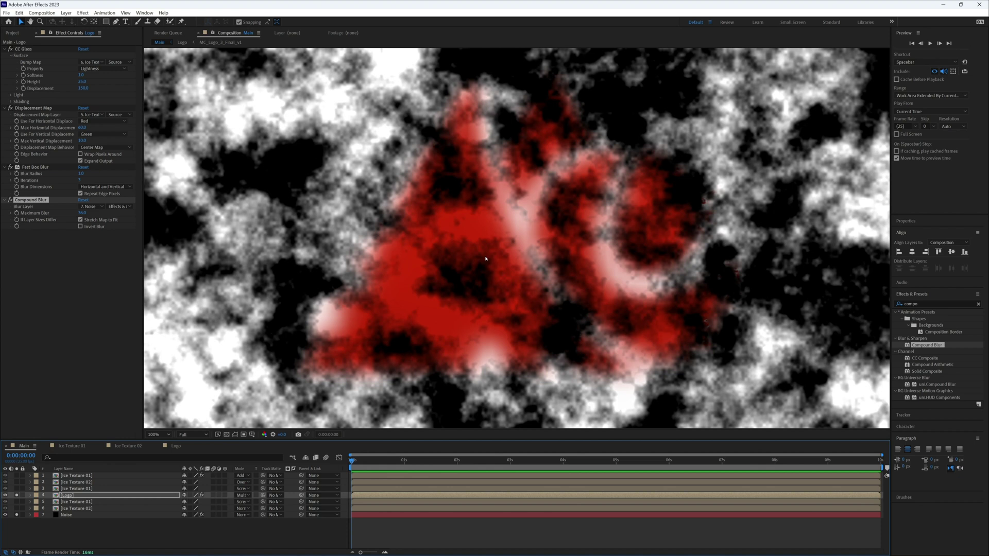
{"action": "left_click", "coordinate": [80, 226]}
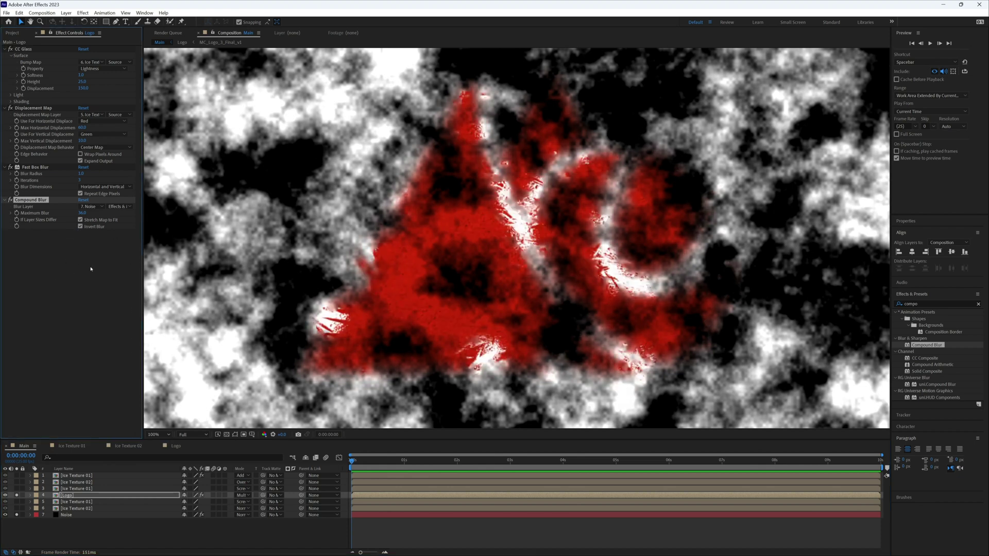
{"action": "left_click", "coordinate": [17, 515]}
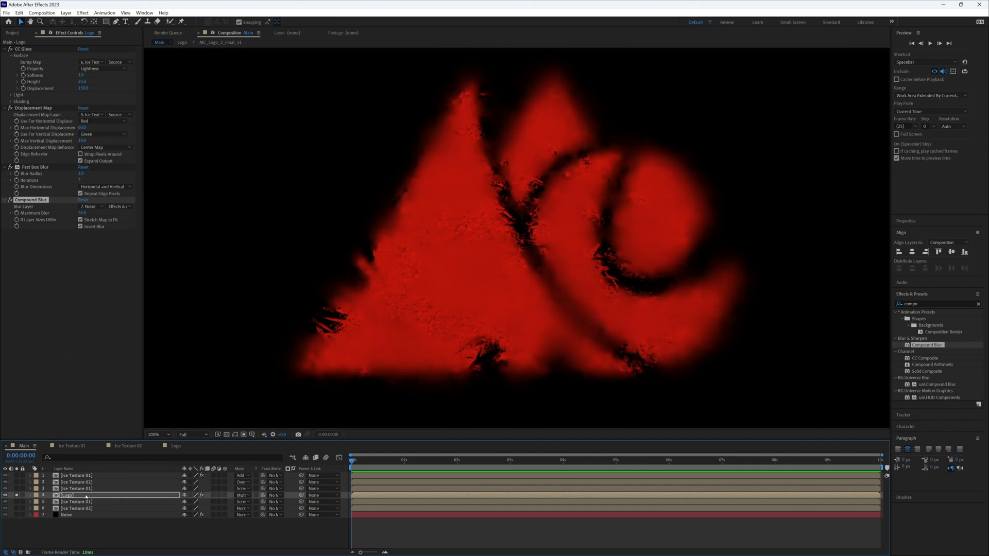
Set the Fractal Noise scale on the Noise layer to 500
{"action": "left_click", "coordinate": [77, 515]}
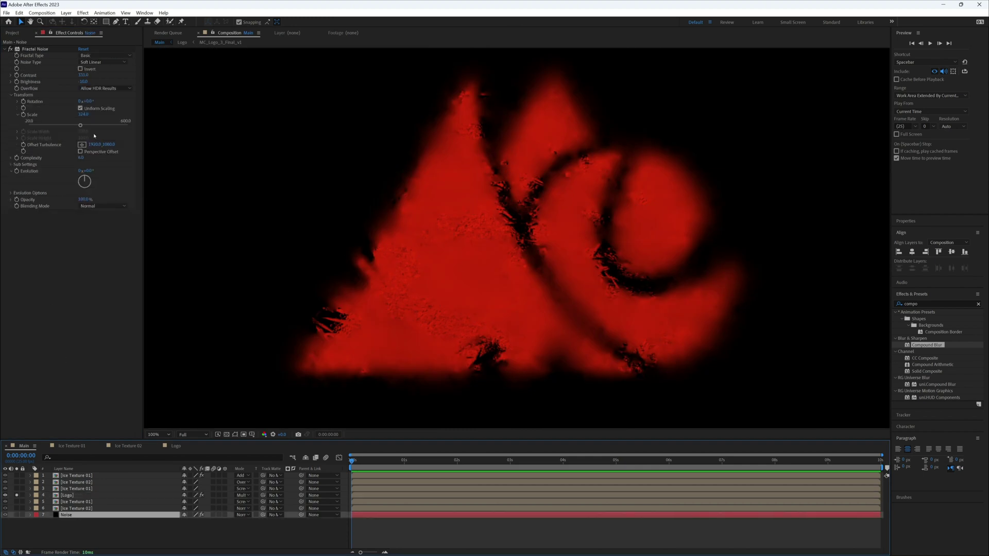
{"action": "left_click_drag", "start_coordinate": [83, 114], "coordinate": [105, 114]}
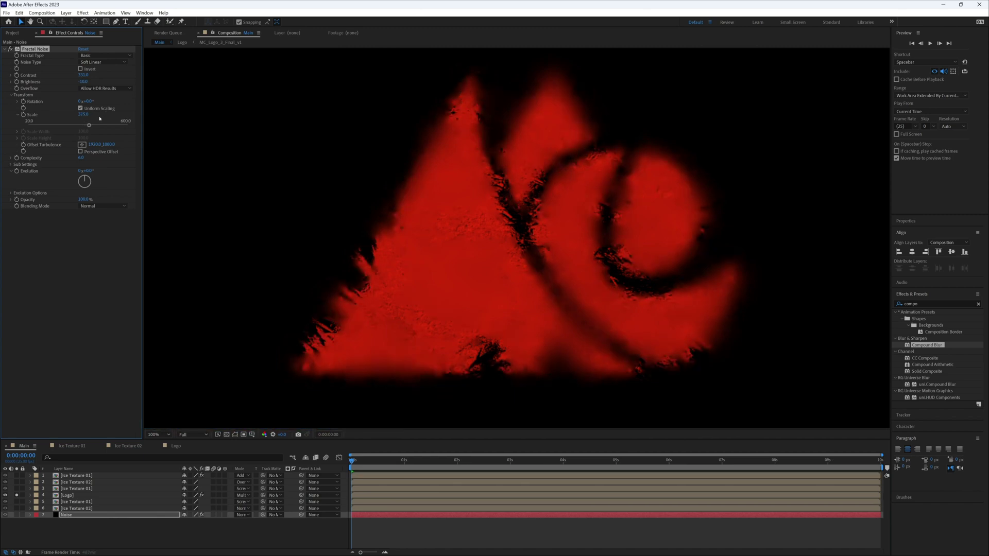
{"action": "left_click", "coordinate": [82, 114]}
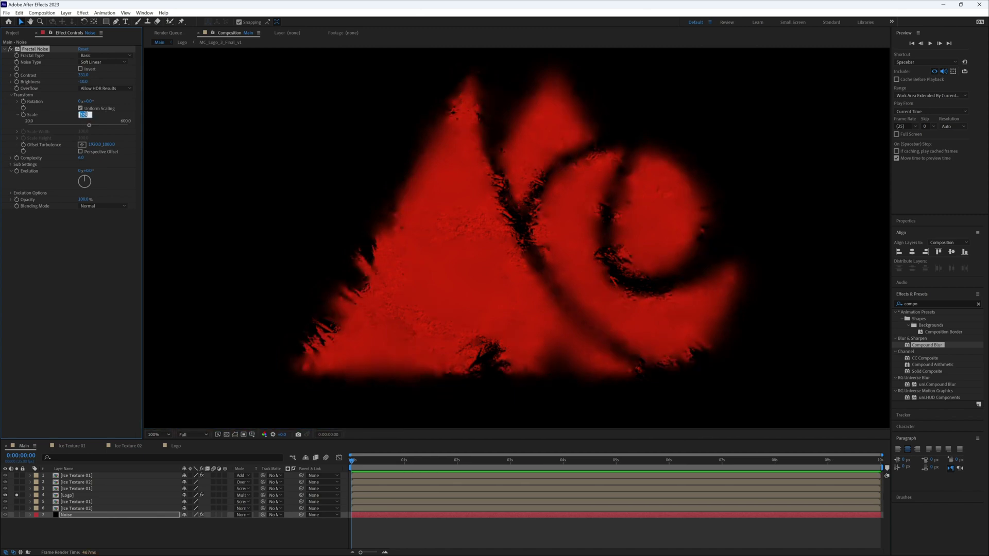
{"action": "type", "text": "500"}
{"action": "key", "text": "Return"}
Raise the contrast and brightness of the Noise layer's Fractal Noise
{"action": "left_click_drag", "start_coordinate": [82, 75], "coordinate": [88, 75]}
{"action": "left_click", "coordinate": [83, 82]}
{"action": "type", "text": "45"}
{"action": "key", "text": "Return"}
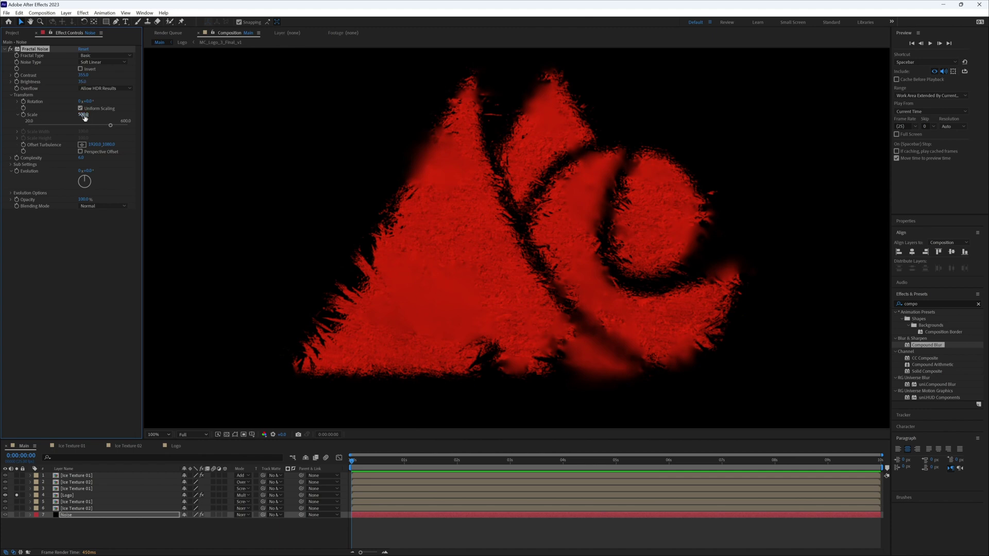
Set the Logo's Compound Blur maximum to 50 and unsolo the Logo layer to show all layers
{"action": "left_click", "coordinate": [75, 496]}
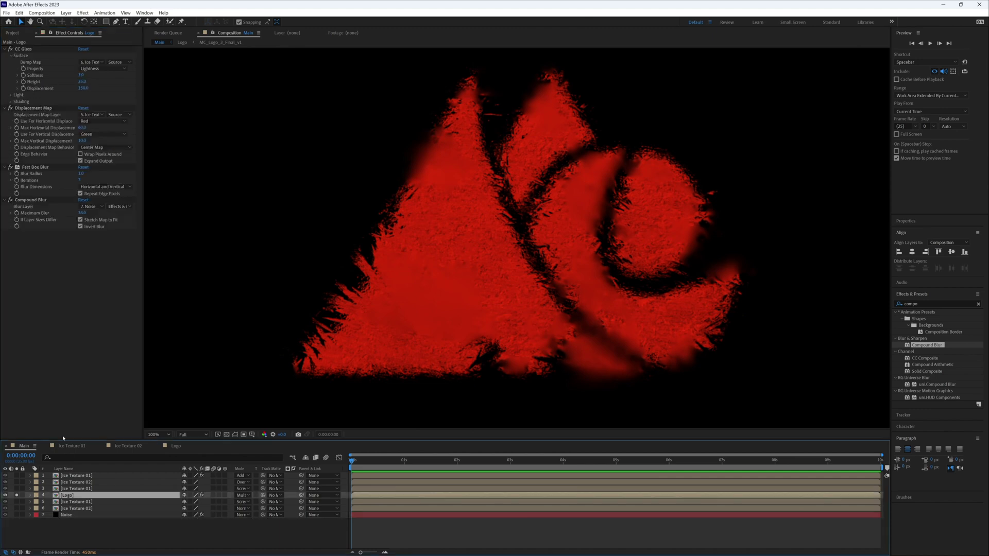
{"action": "left_click", "coordinate": [83, 213]}
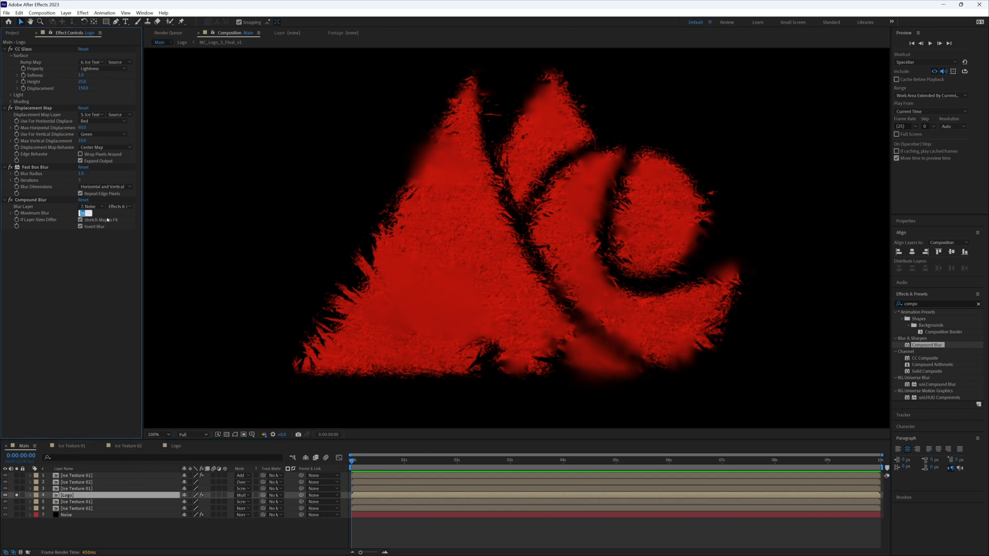
{"action": "type", "text": "50"}
{"action": "key", "text": "Return"}
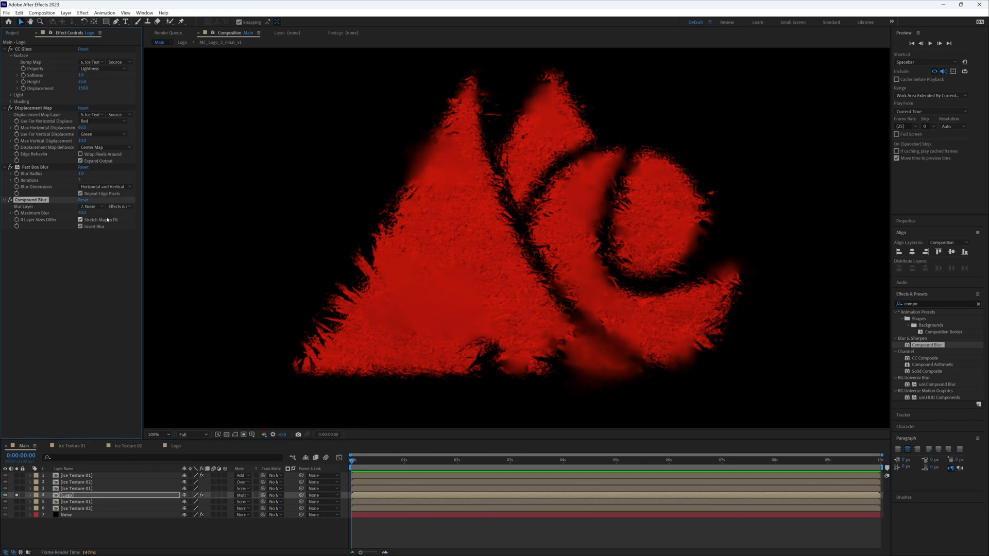
{"action": "left_click", "coordinate": [17, 496]}
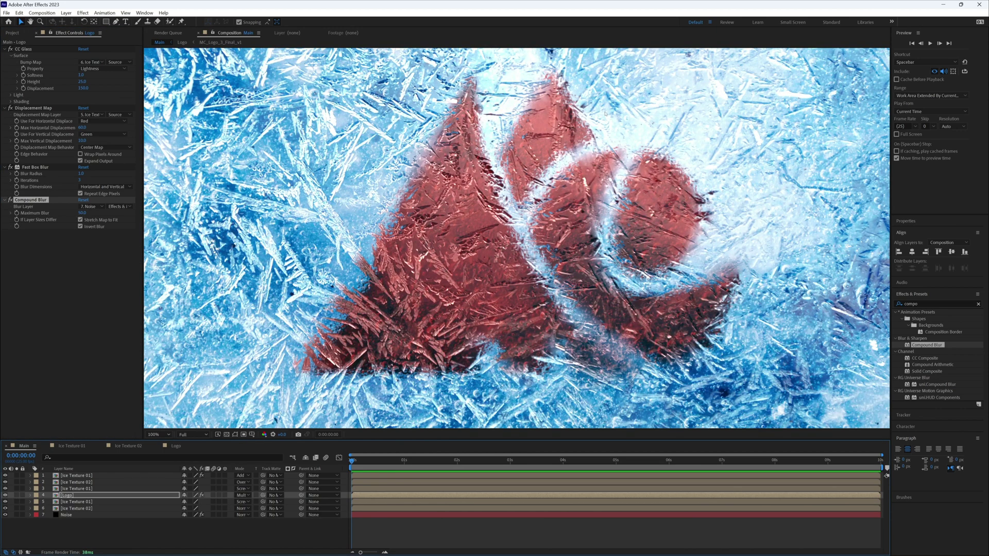
Set the maximum blur of the Logo's Compound Blur to 200
{"action": "left_click", "coordinate": [83, 213]}
{"action": "type", "text": "200"}
{"action": "key", "text": "Return"}
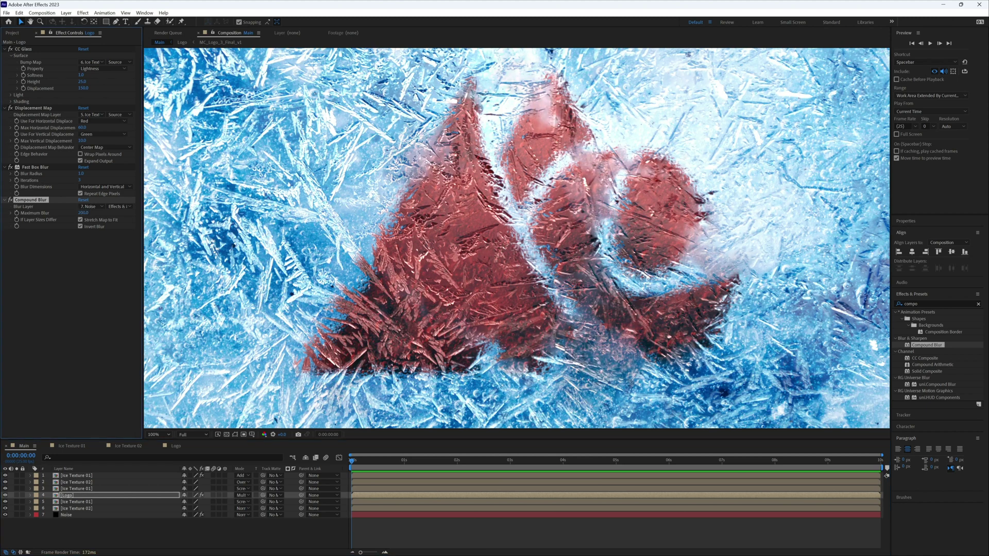
Set the Noise layer's Fractal Noise scale to 350 and its brightness to 5
{"action": "left_click", "coordinate": [67, 514]}
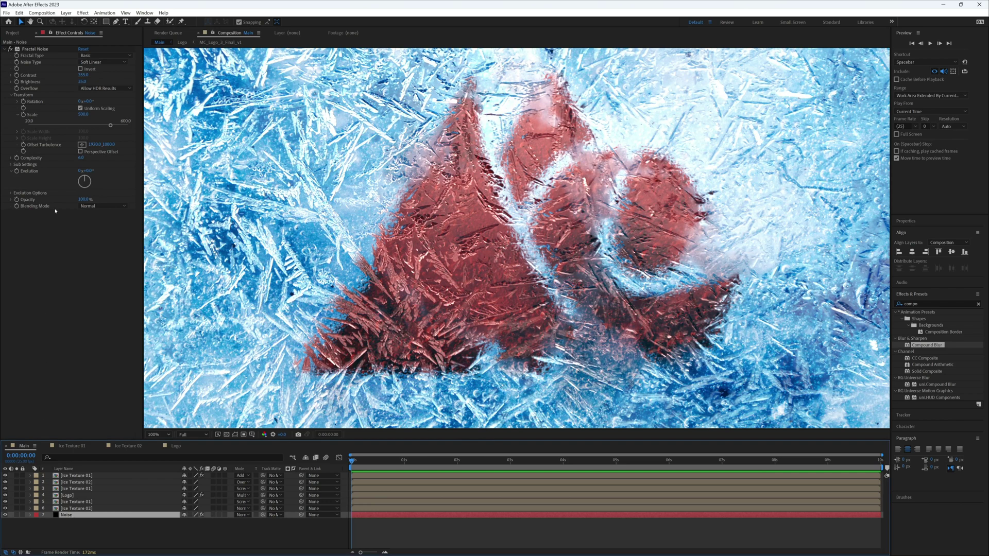
{"action": "left_click", "coordinate": [83, 114]}
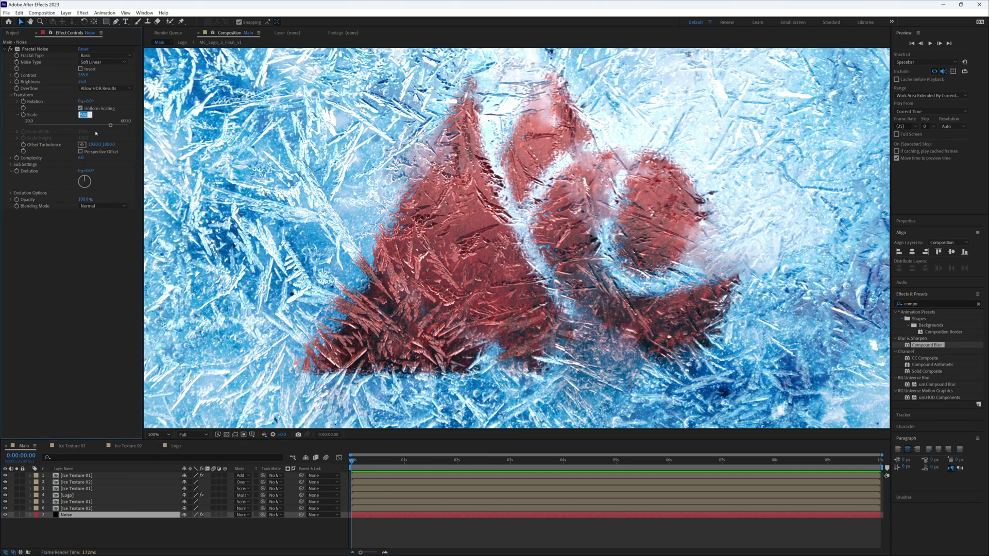
{"action": "type", "text": "350"}
{"action": "key", "text": "Return"}
{"action": "left_click", "coordinate": [82, 82]}
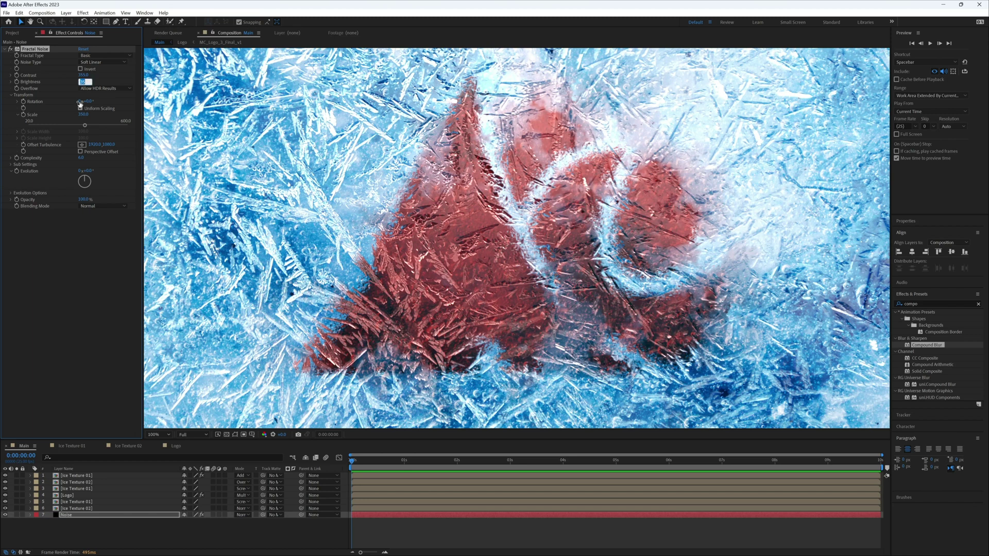
{"action": "key", "text": "Up"}
{"action": "key", "text": "Up"}
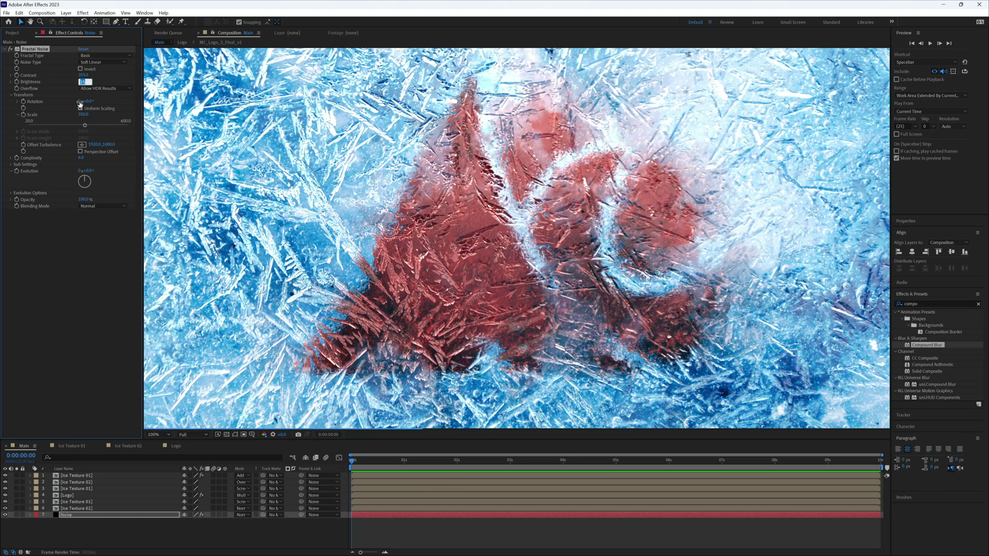
{"action": "type", "text": "5"}
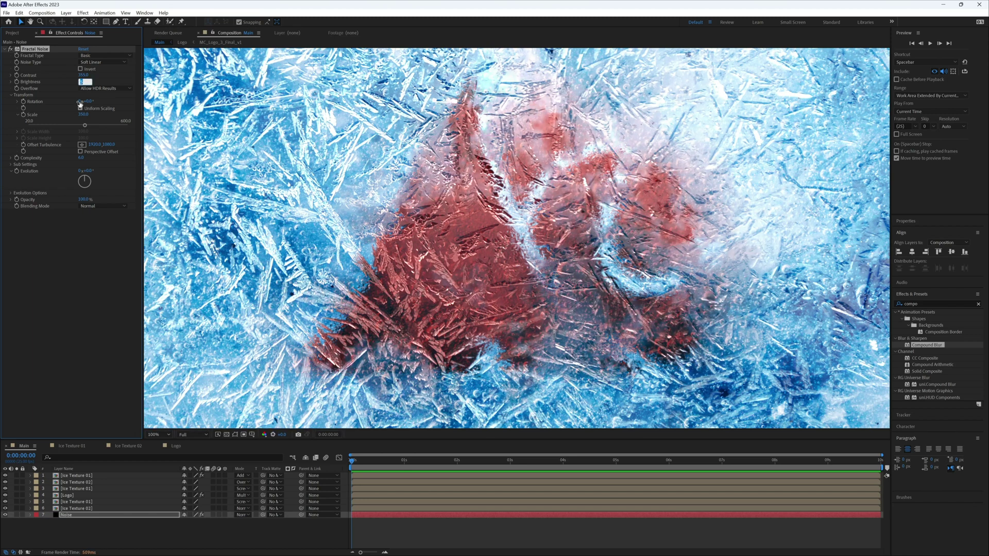
{"action": "key", "text": "Return"}
Animate the Logo's Compound Blur maximum with a keyframe at the start and a value of 50 at 6 seconds
{"action": "left_click", "coordinate": [67, 495]}
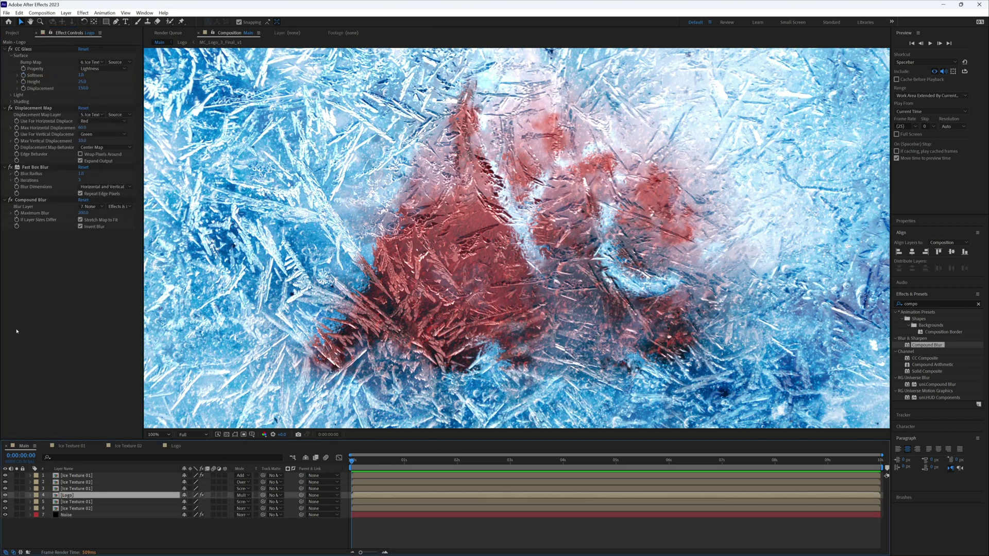
{"action": "left_click", "coordinate": [34, 206]}
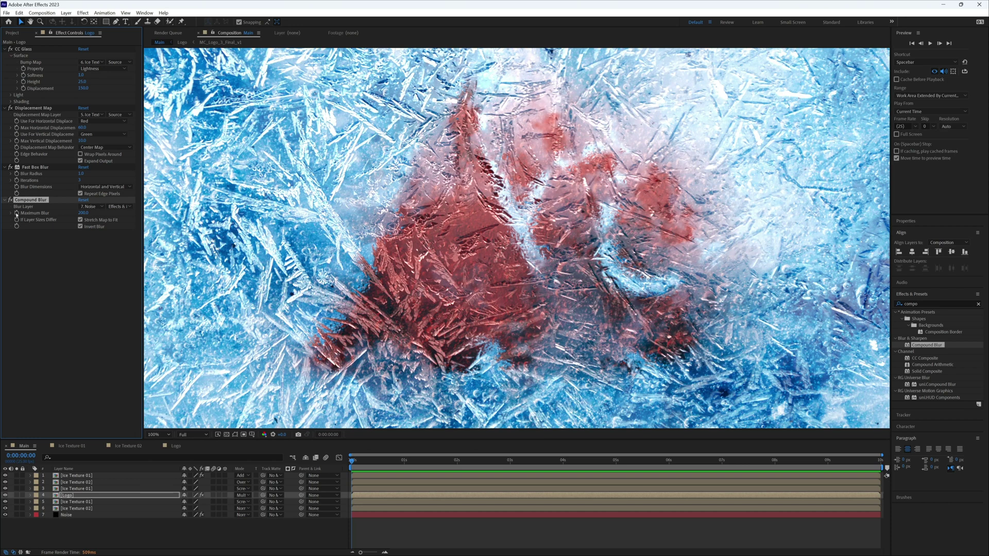
{"action": "key", "text": "space"}
{"action": "left_click_drag", "start_coordinate": [460, 478], "coordinate": [669, 475]}
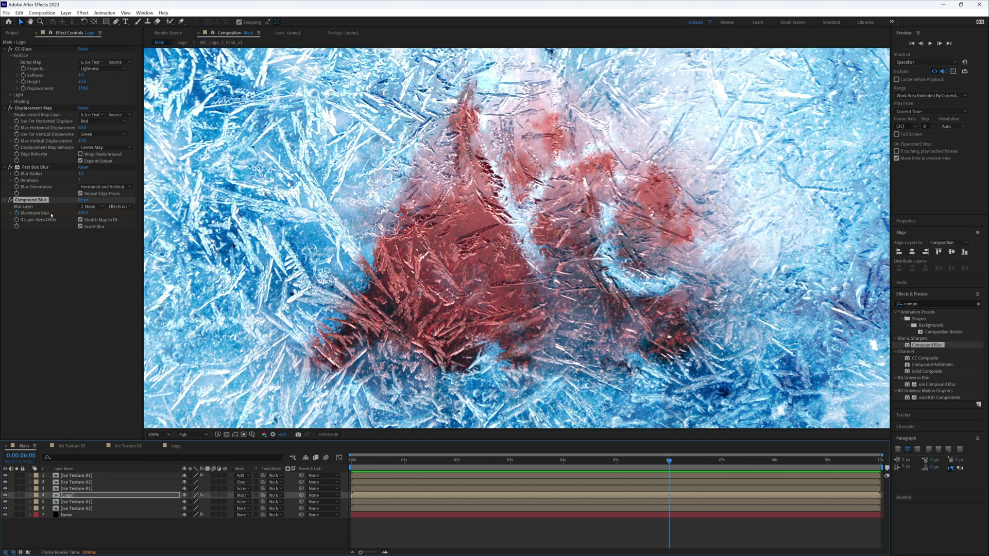
{"action": "left_click", "coordinate": [83, 213]}
{"action": "type", "text": "50"}
{"action": "key", "text": "Return"}
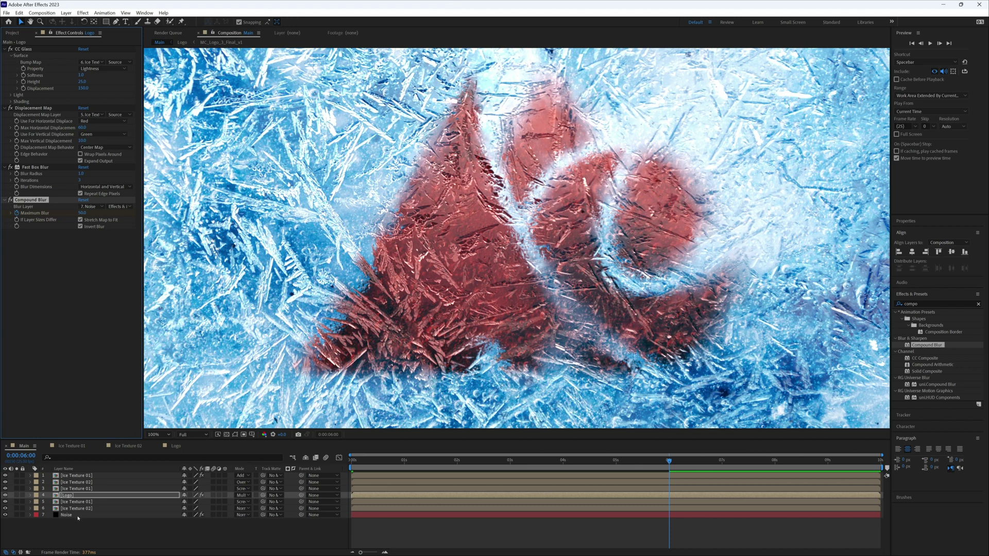
Reveal the Noise layer's keyframes and key its Fractal Noise contrast at 315 at 6 seconds
{"action": "left_click", "coordinate": [66, 515]}
{"action": "key", "text": "u"}
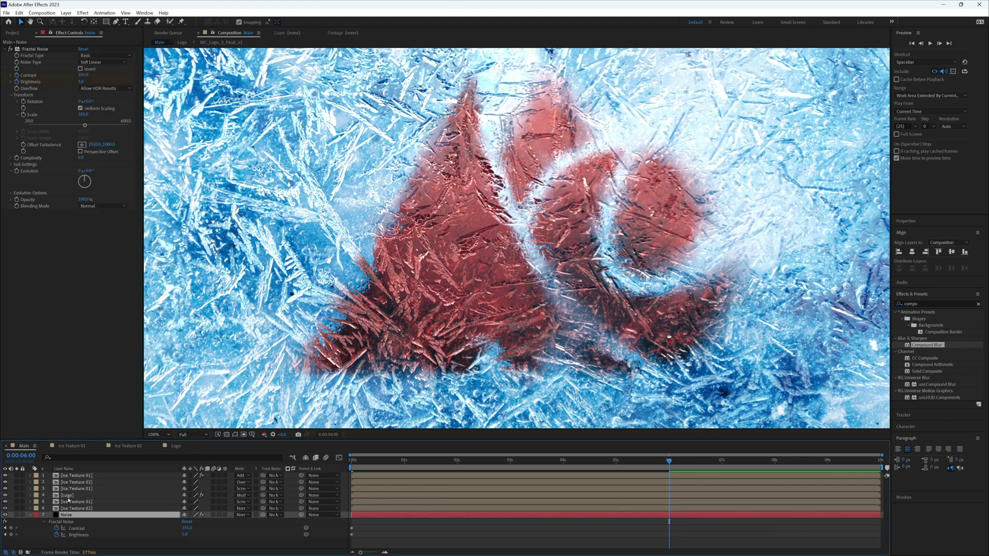
{"action": "left_click", "coordinate": [186, 528]}
{"action": "type", "text": "315"}
{"action": "key", "text": "Return"}
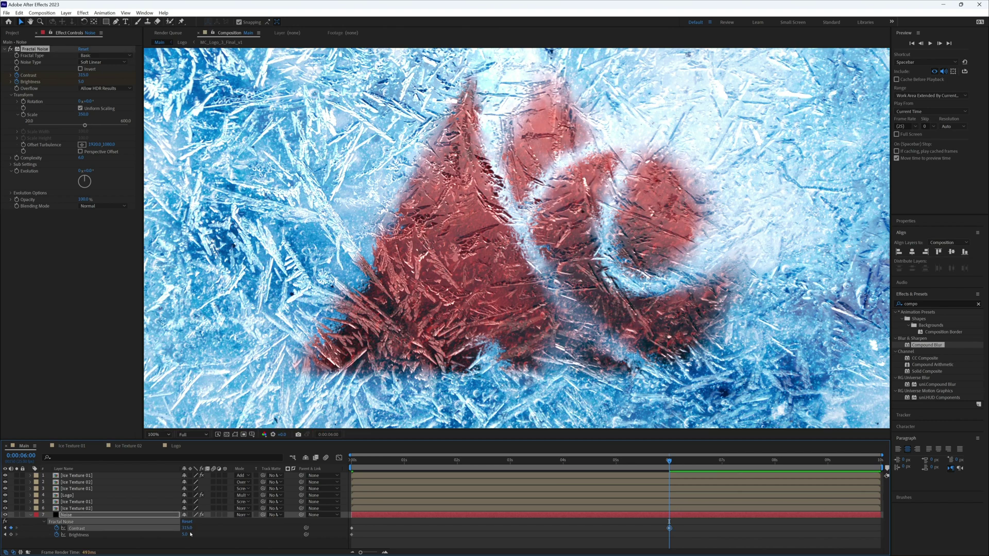
At 6 seconds, lower the soloed Noise layer's contrast and set its brightness to 64, finishing with the layer unsoloed
{"action": "left_click", "coordinate": [17, 514]}
{"action": "left_click", "coordinate": [73, 515]}
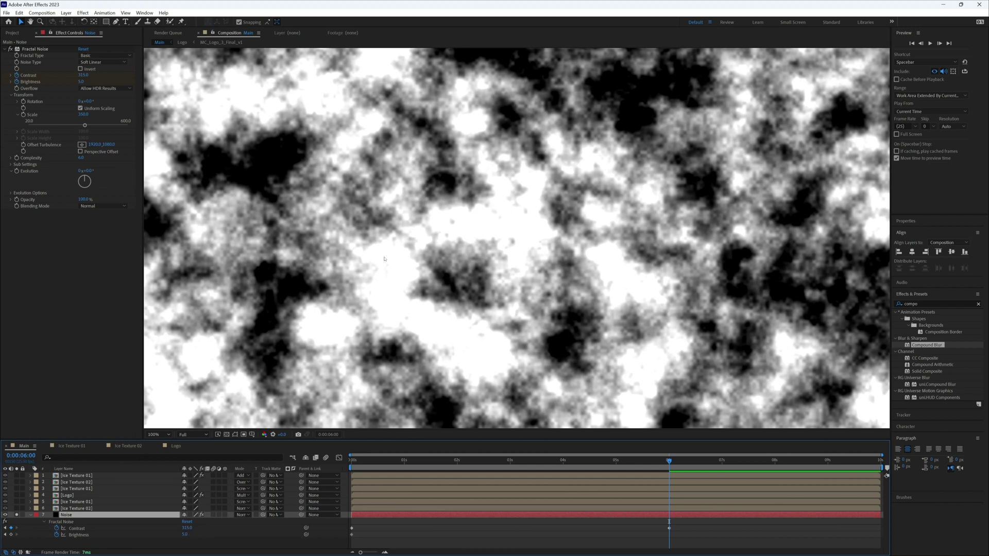
{"action": "left_click_drag", "start_coordinate": [186, 528], "coordinate": [211, 538]}
{"action": "left_click_drag", "start_coordinate": [561, 456], "coordinate": [350, 456]}
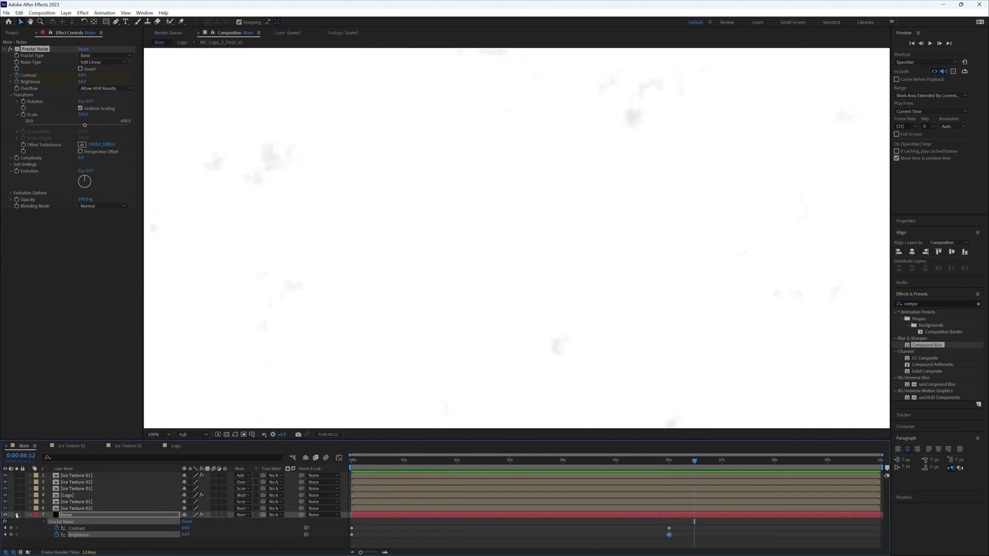
{"action": "left_click", "coordinate": [16, 514]}
{"action": "key", "text": "j"}
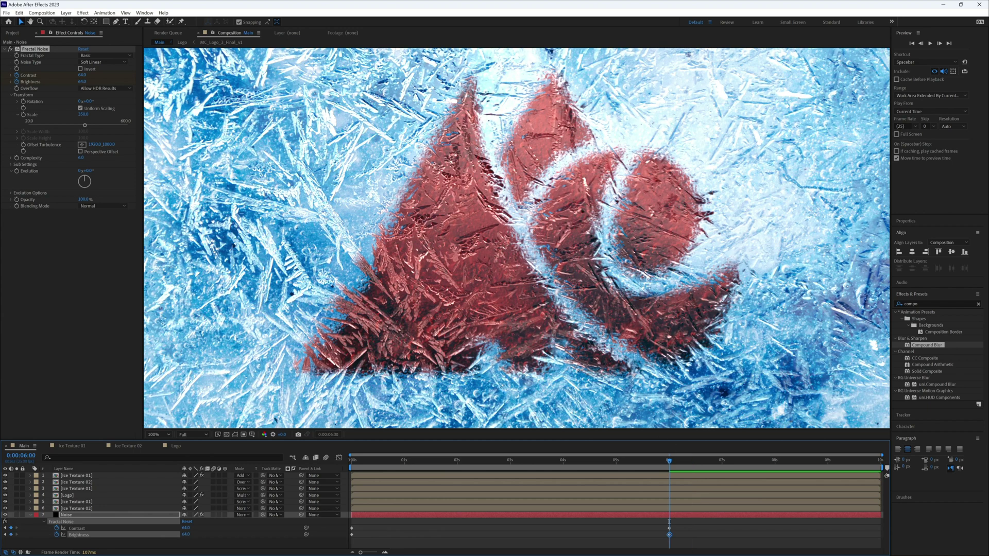
Set the Logo's Compound Blur maximum to 350 at the start of the timeline
{"action": "key", "text": "Home"}
{"action": "key", "text": "Home"}
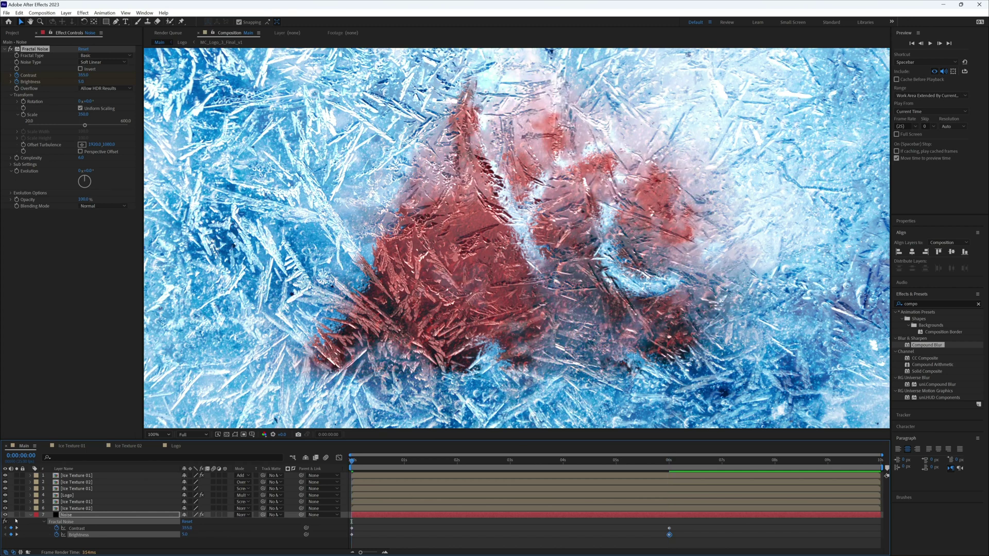
{"action": "left_click", "coordinate": [67, 495]}
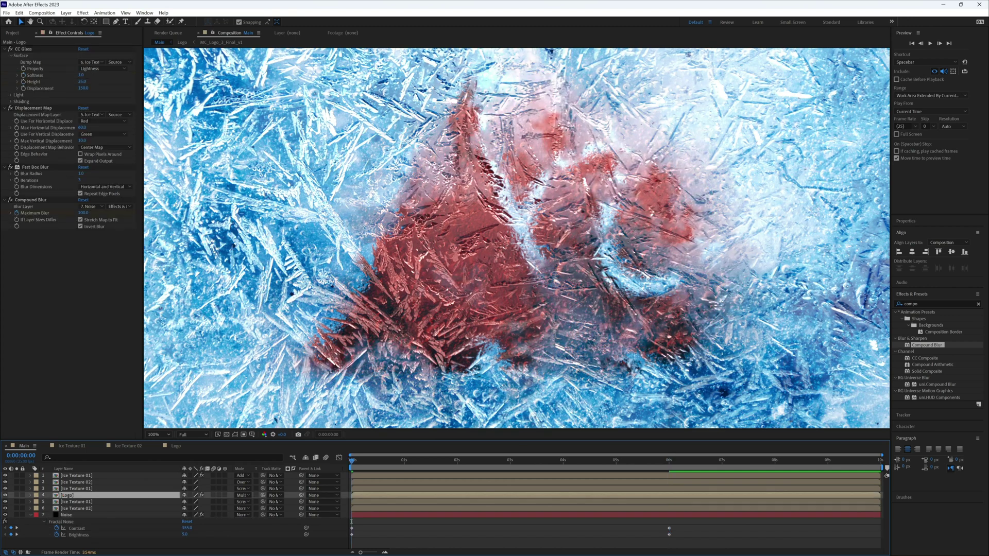
{"action": "left_click", "coordinate": [83, 213]}
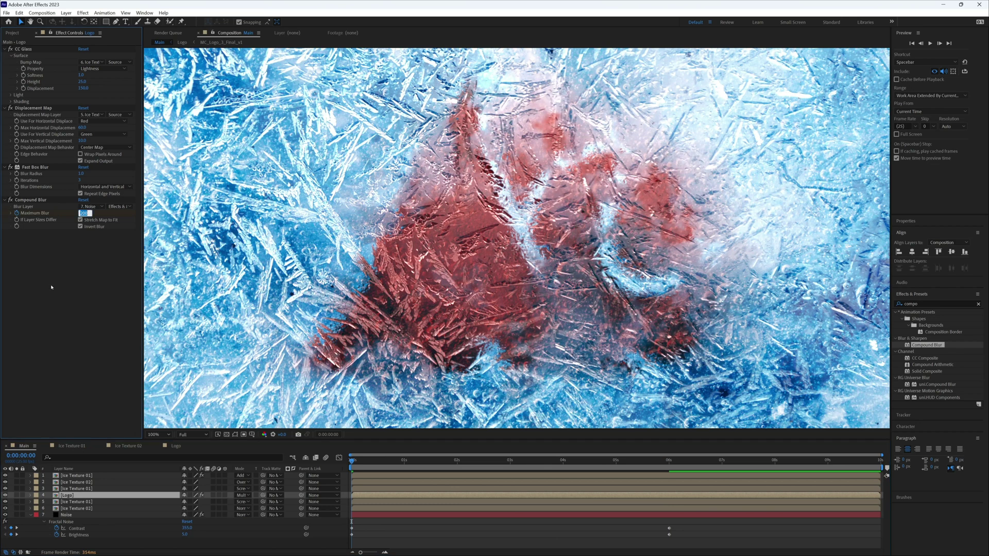
{"action": "type", "text": "350"}
{"action": "key", "text": "Return"}
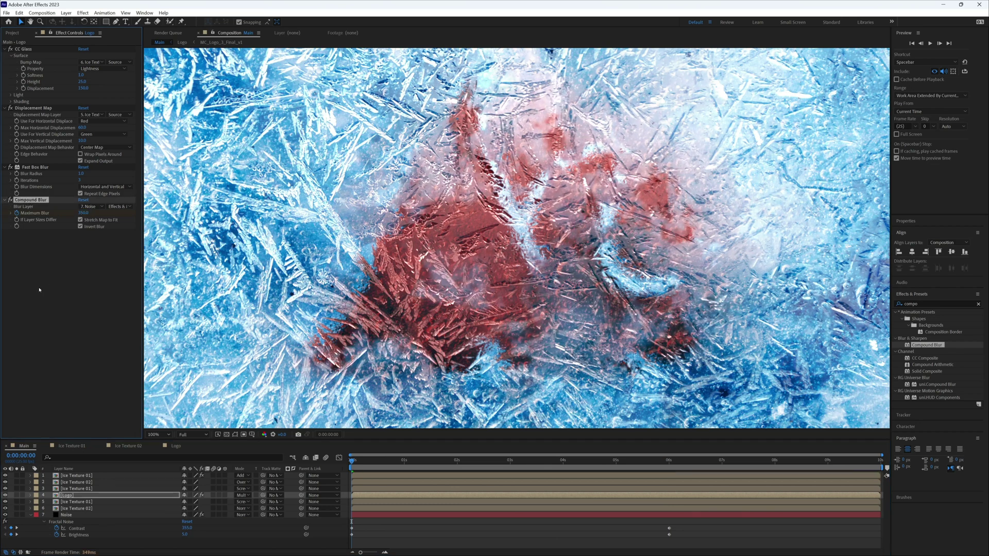
Set all of the Noise layer's contrast keyframes to 300 and preview the animation
{"action": "left_click", "coordinate": [77, 528]}
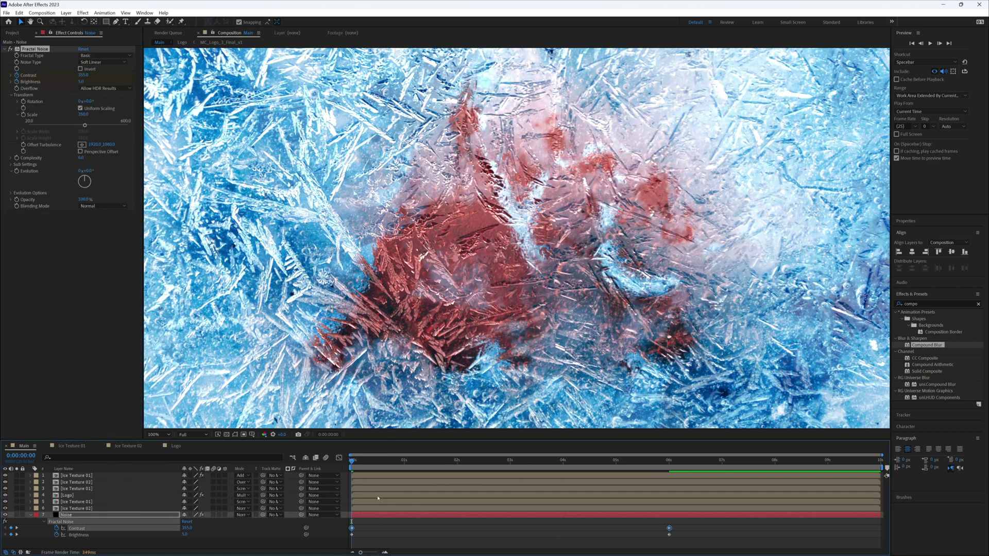
{"action": "left_click", "coordinate": [187, 528]}
{"action": "type", "text": "300"}
{"action": "key", "text": "Return"}
{"action": "key", "text": "space"}
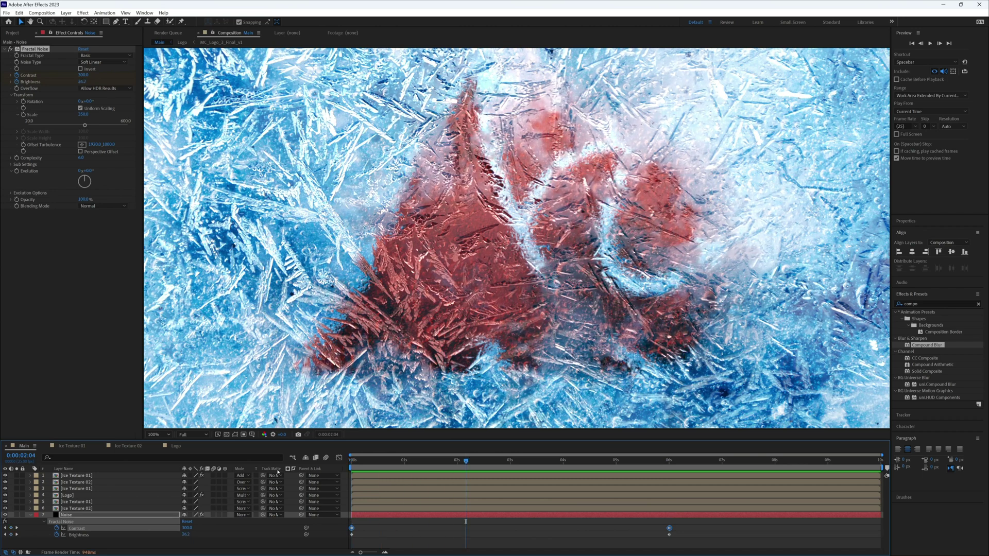
{"action": "key", "text": "k"}
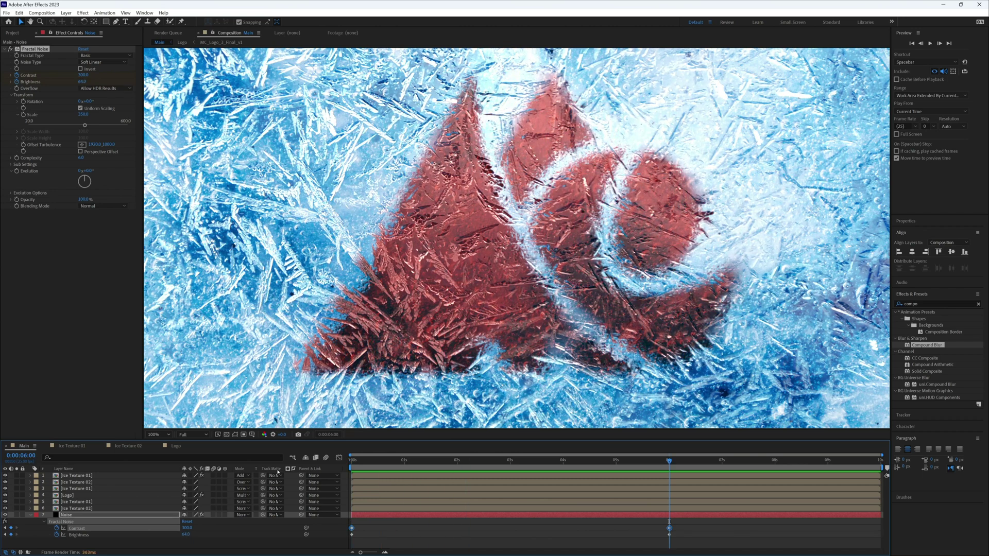
Key the Logo's Displacement Map maximum horizontal and vertical displacement at the start of the timeline
{"action": "left_click", "coordinate": [80, 496]}
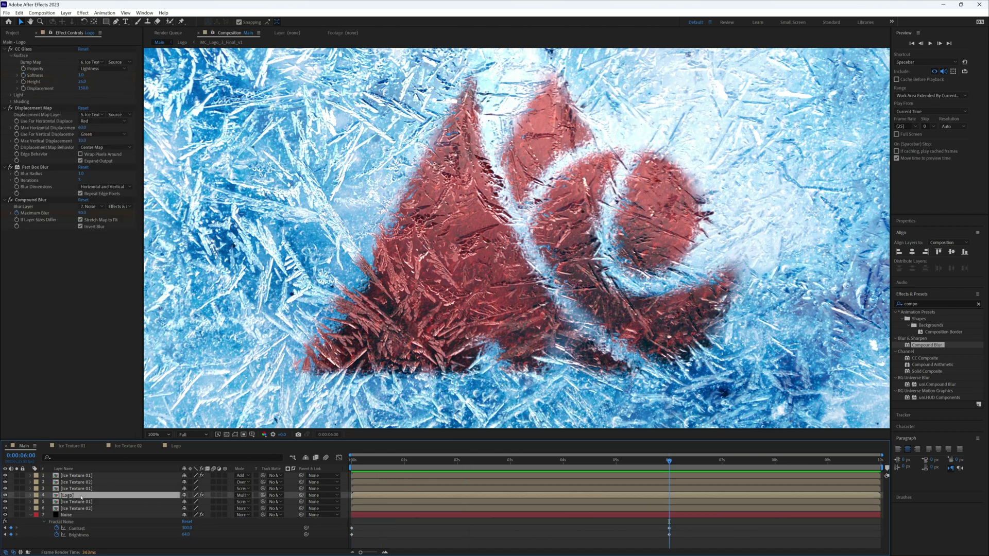
{"action": "left_click", "coordinate": [405, 464]}
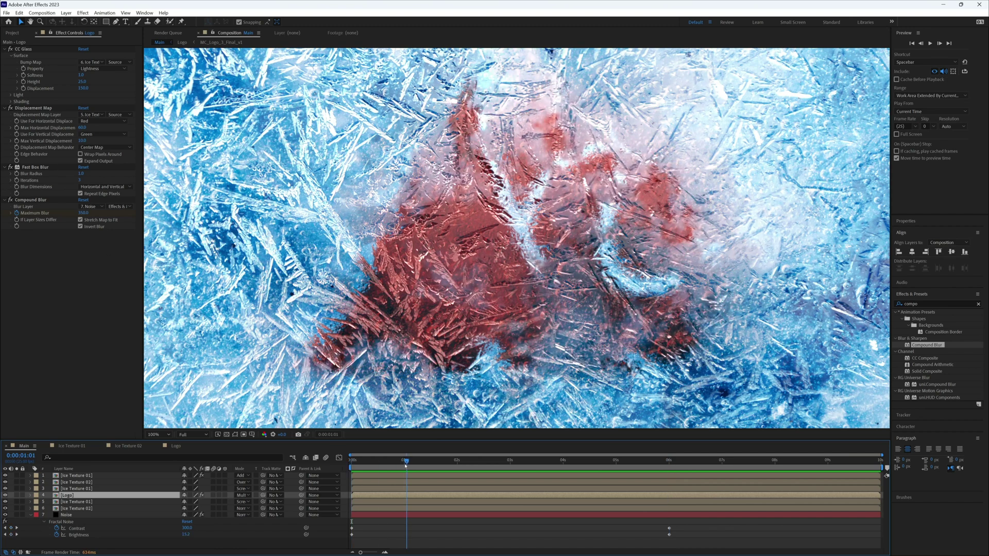
{"action": "key", "text": "Home"}
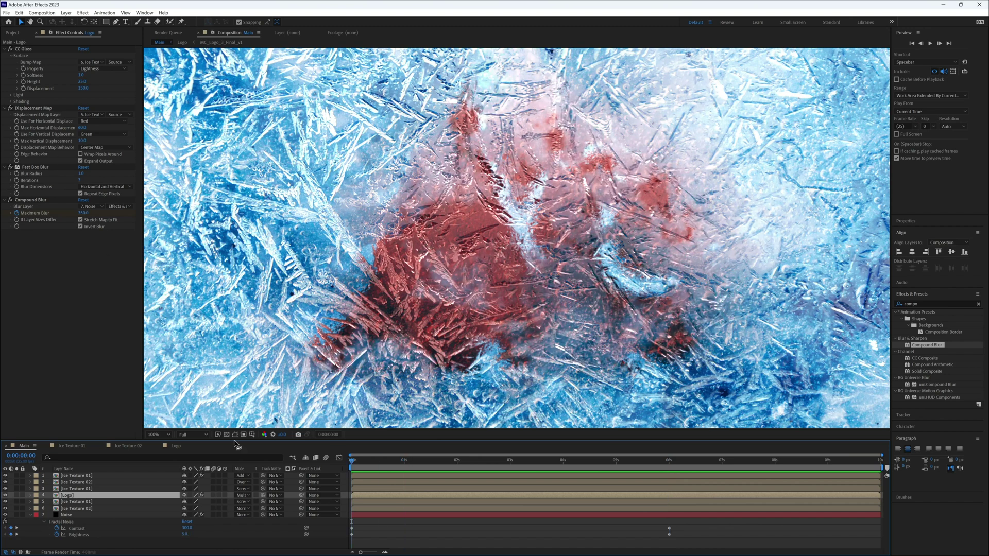
{"action": "left_click", "coordinate": [33, 109]}
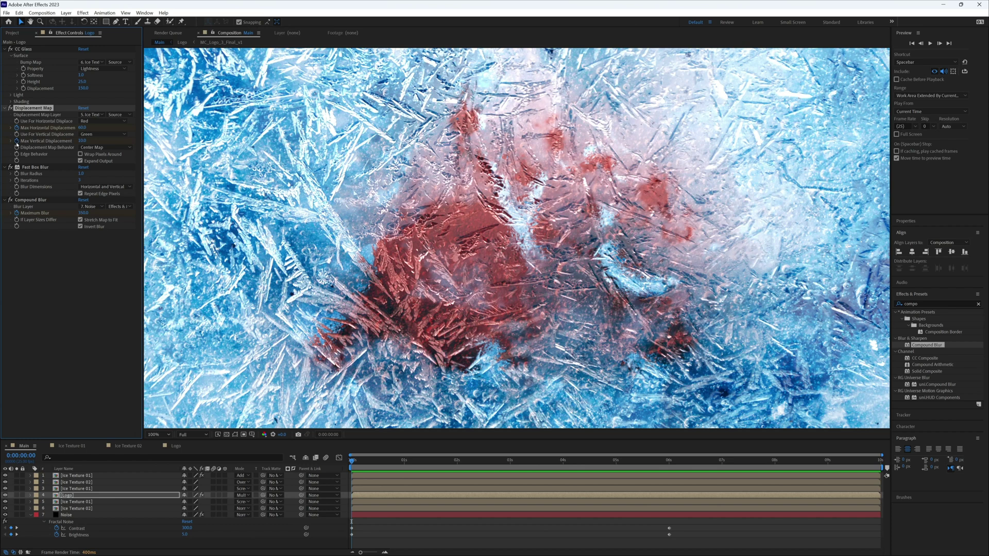
At 6 seconds, set the Logo's maximum horizontal displacement to 10 and maximum vertical displacement to 5
{"action": "key", "text": "k"}
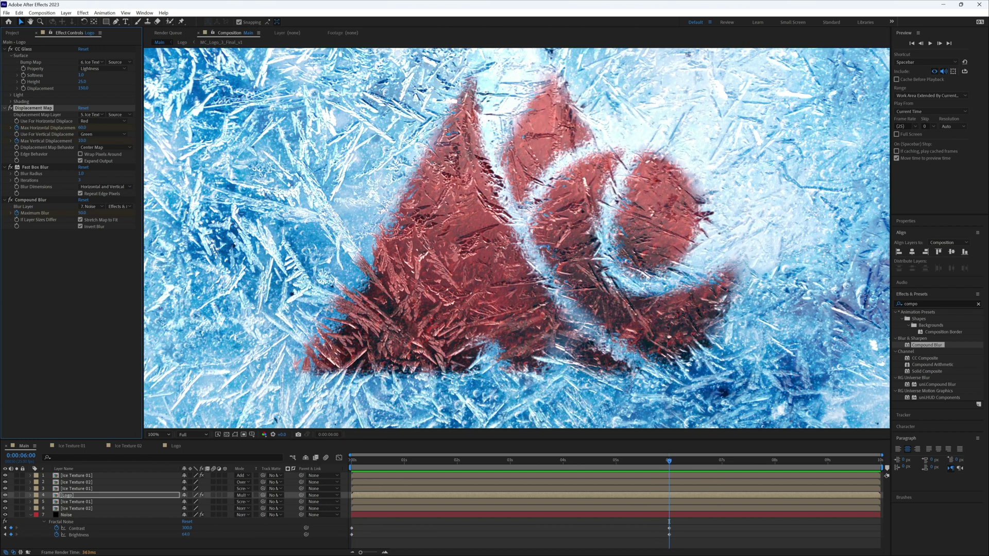
{"action": "left_click", "coordinate": [88, 128]}
{"action": "type", "text": "10"}
{"action": "key", "text": "Tab"}
{"action": "type", "text": "5"}
{"action": "key", "text": "Return"}
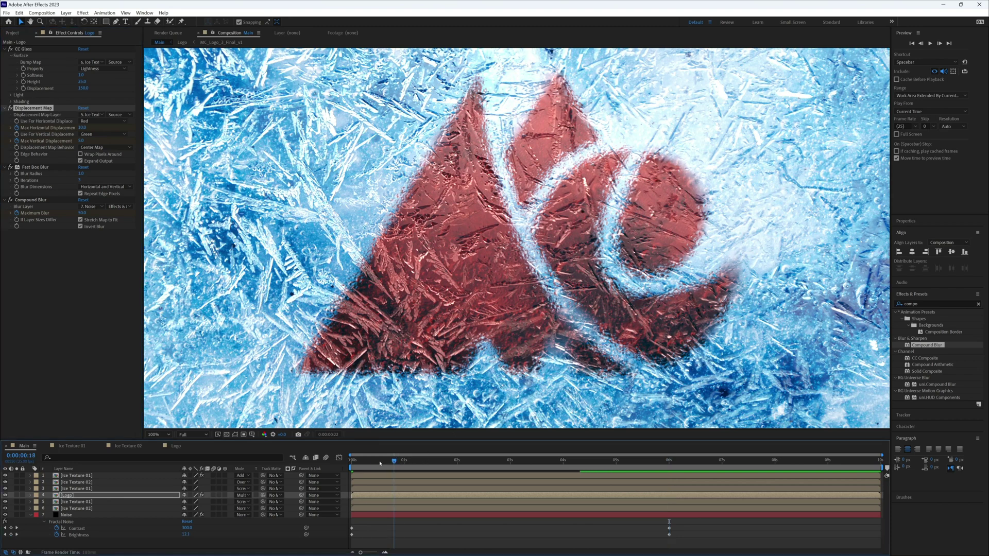
{"action": "key", "text": "Home"}
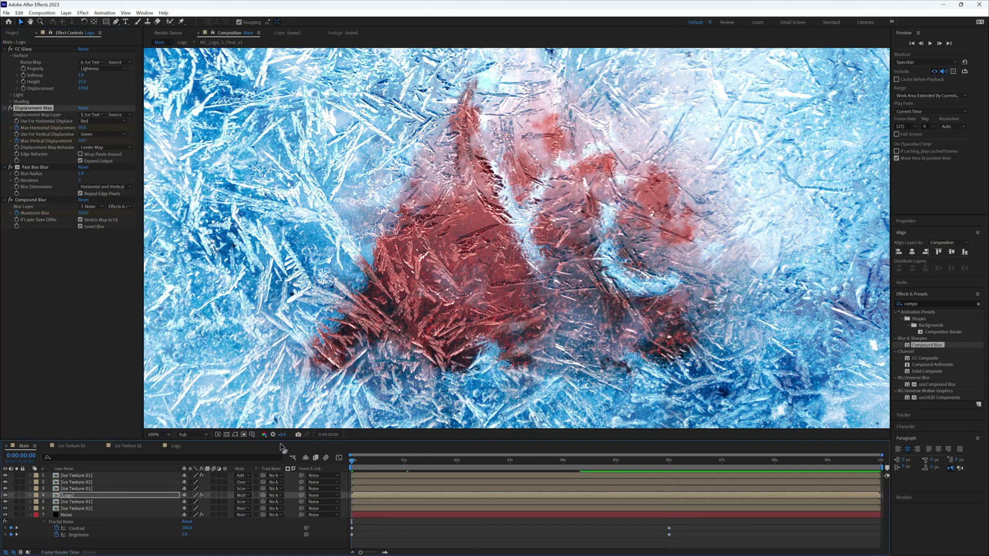
{"action": "key", "text": "k"}
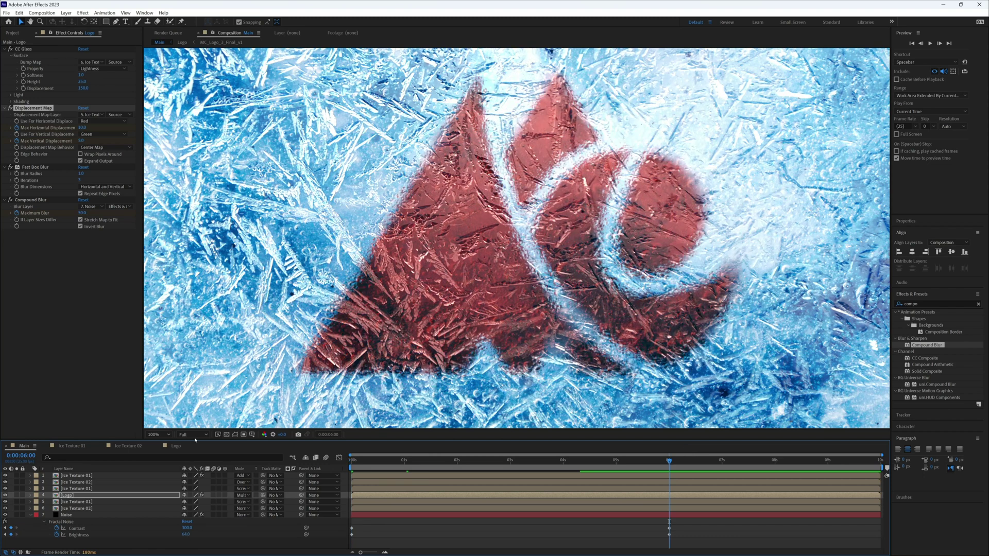
Animate the topmost Ice Texture 01 layer's opacity with a keyframe at the start and 50% at 6 seconds
{"action": "left_click", "coordinate": [80, 476]}
{"action": "key", "text": "t"}
{"action": "key", "text": "Home"}
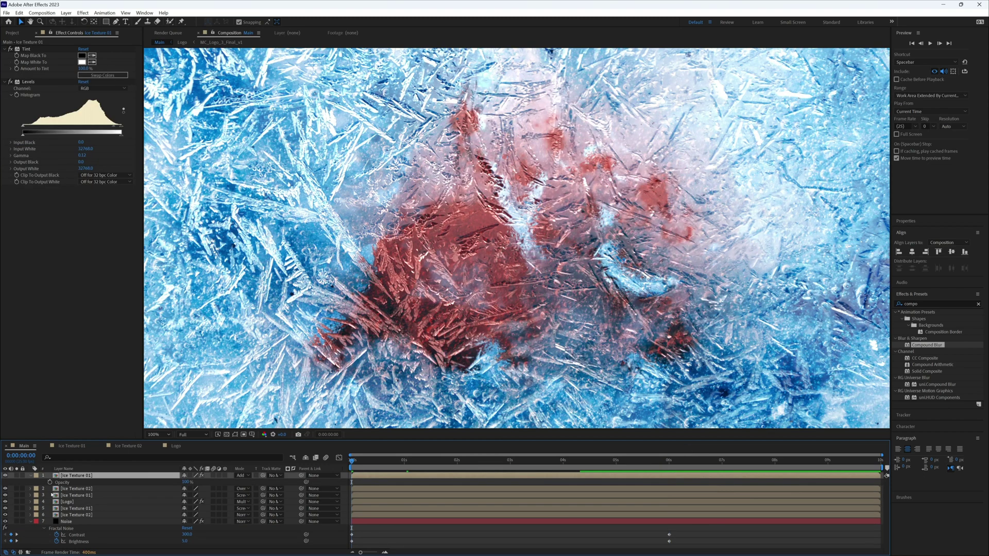
{"action": "left_click", "coordinate": [50, 482]}
{"action": "key", "text": "k"}
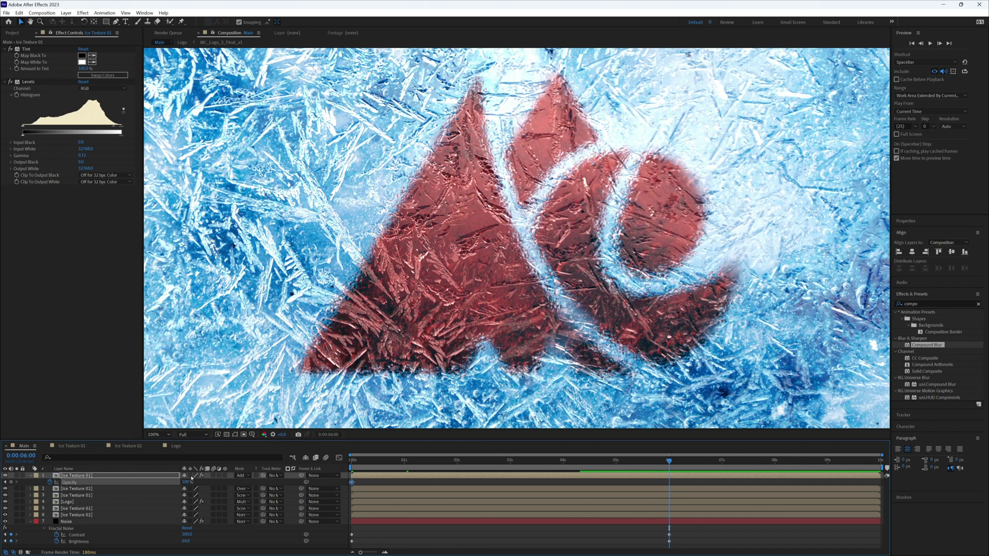
{"action": "left_click", "coordinate": [188, 482]}
{"action": "type", "text": "50"}
{"action": "key", "text": "Return"}
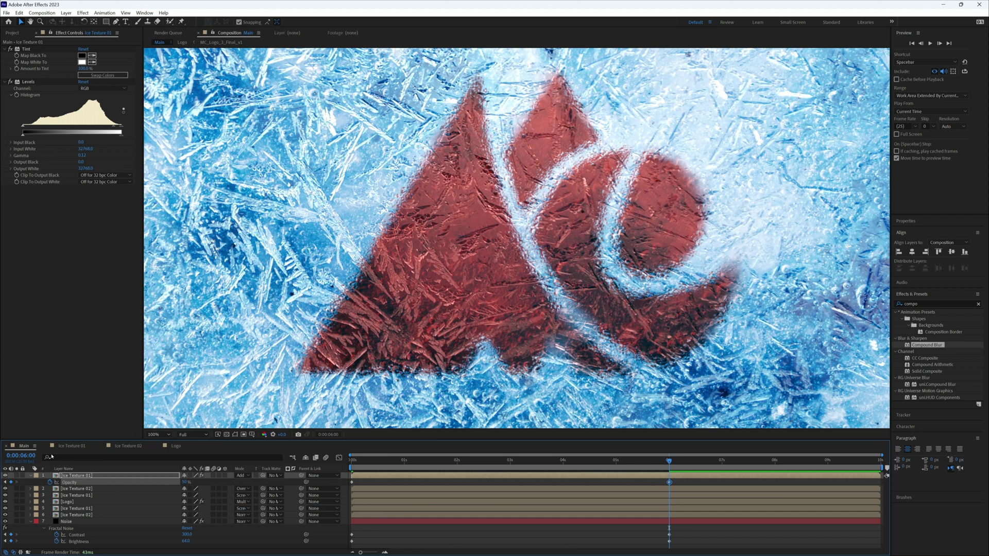
Collapse the revealed keyframes, deselect all layers and play back the logo animation
{"action": "key", "text": "u"}
{"action": "left_click", "coordinate": [635, 526]}
{"action": "key", "text": "space"}
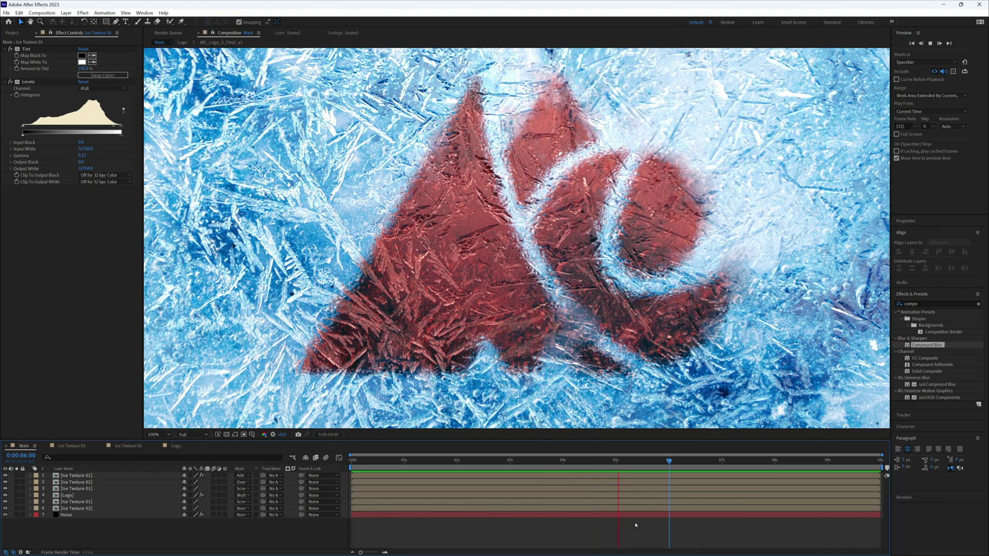
{"action": "key", "text": "space"}
{"action": "key", "text": "Home"}
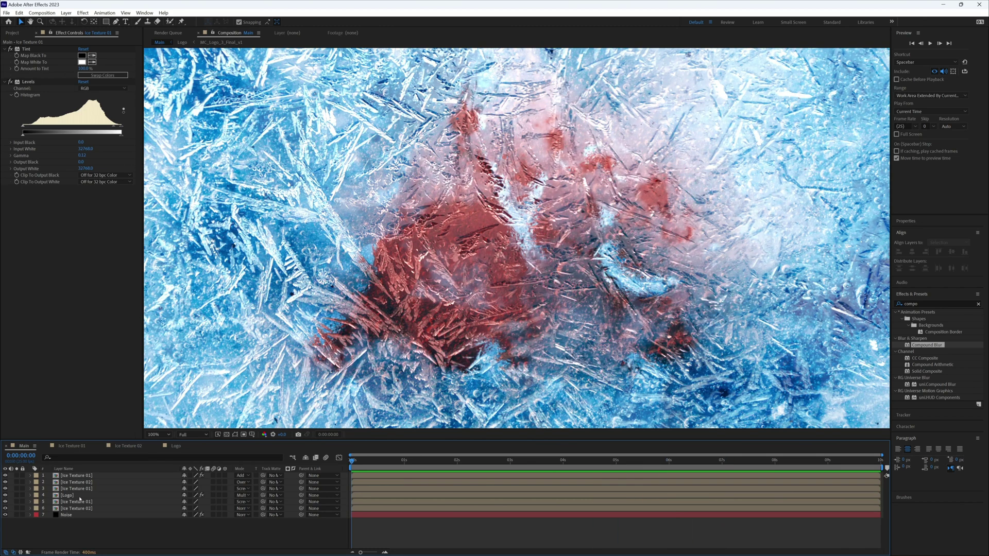
Apply Gaussian Blur to the Logo layer below Compound Blur and set its blurriness to 50
{"action": "left_click", "coordinate": [67, 495]}
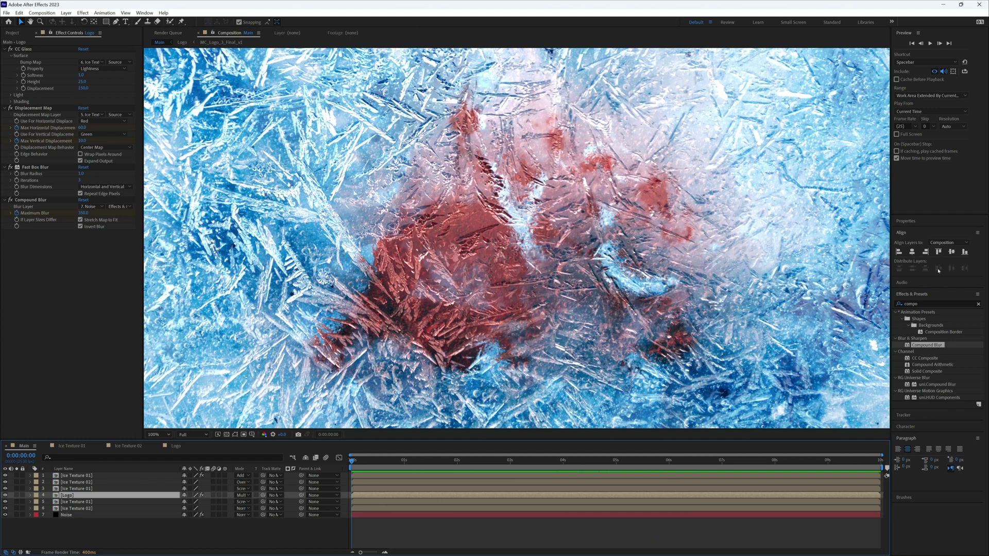
{"action": "double_click", "coordinate": [921, 303]}
{"action": "type", "text": "gaus"}
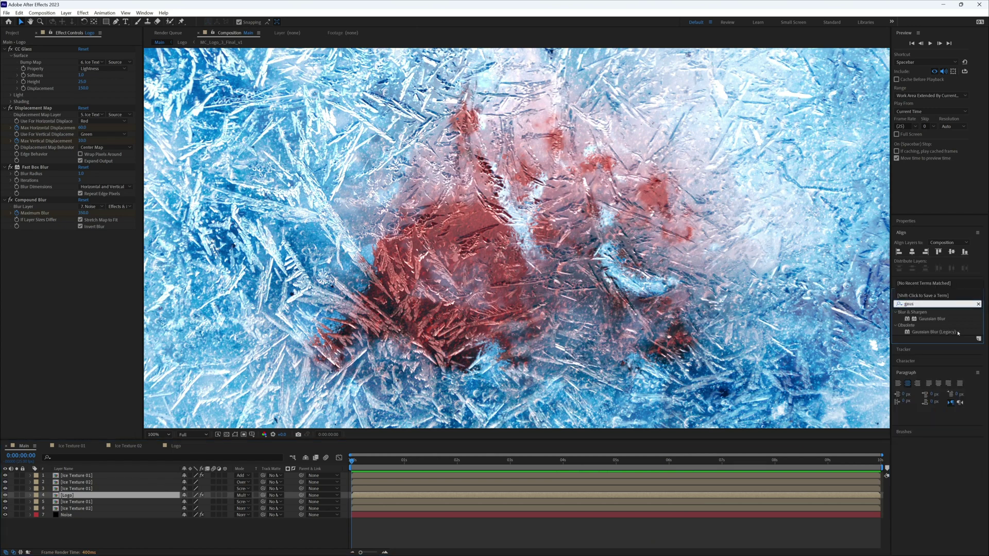
{"action": "left_click_drag", "start_coordinate": [931, 319], "coordinate": [108, 243]}
{"action": "left_click", "coordinate": [81, 239]}
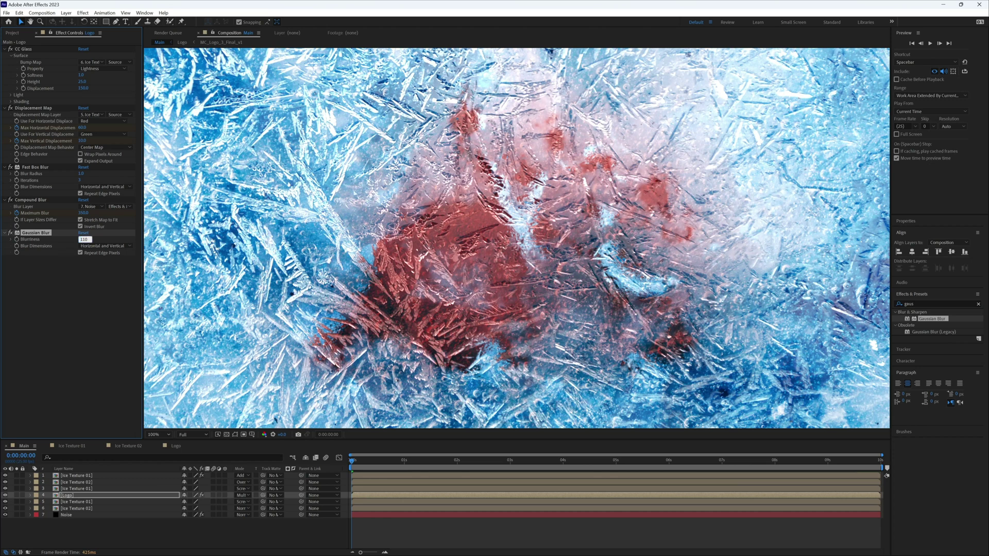
{"action": "key", "text": "Return"}
{"action": "left_click", "coordinate": [83, 240]}
{"action": "type", "text": "50"}
{"action": "key", "text": "Return"}
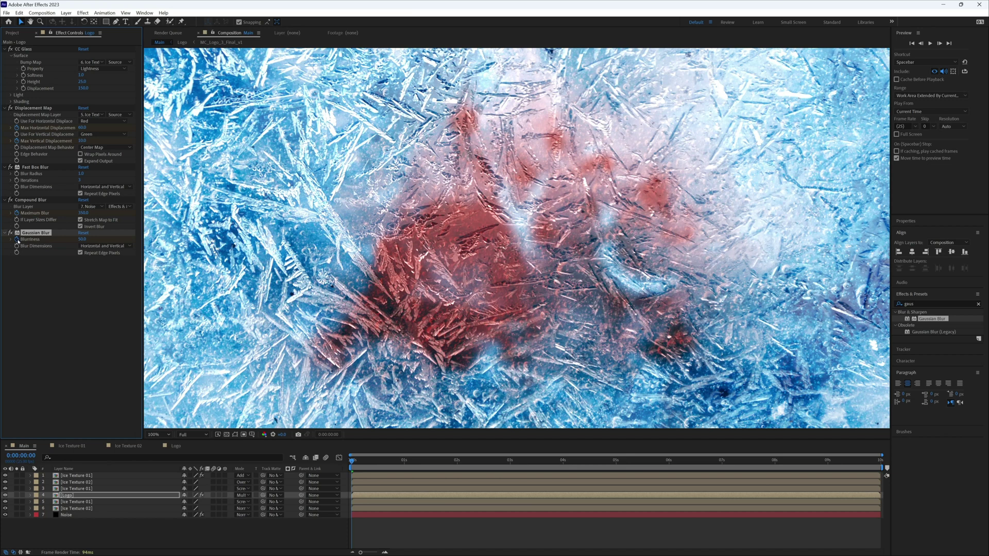
Animate the Logo's Gaussian Blur blurriness with a keyframe at the start and a value of 0 at 6 seconds
{"action": "left_click", "coordinate": [17, 240]}
{"action": "key", "text": "u"}
{"action": "left_click", "coordinate": [669, 459]}
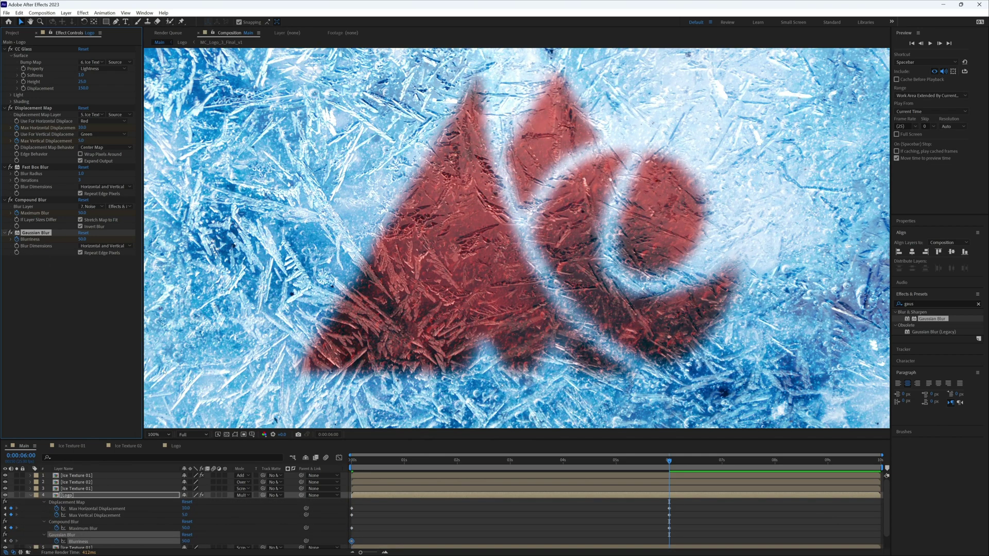
{"action": "left_click", "coordinate": [82, 240]}
{"action": "key", "text": "Return"}
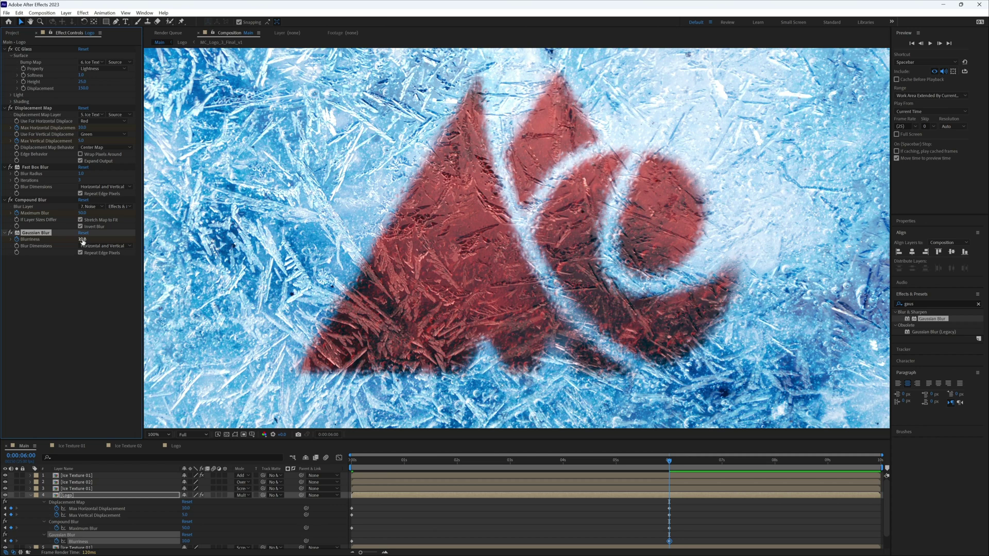
{"action": "left_click", "coordinate": [82, 239]}
{"action": "type", "text": "0"}
{"action": "key", "text": "Return"}
Add an opacity keyframe to the Logo layer and place it at 6 seconds
{"action": "left_click", "coordinate": [223, 479]}
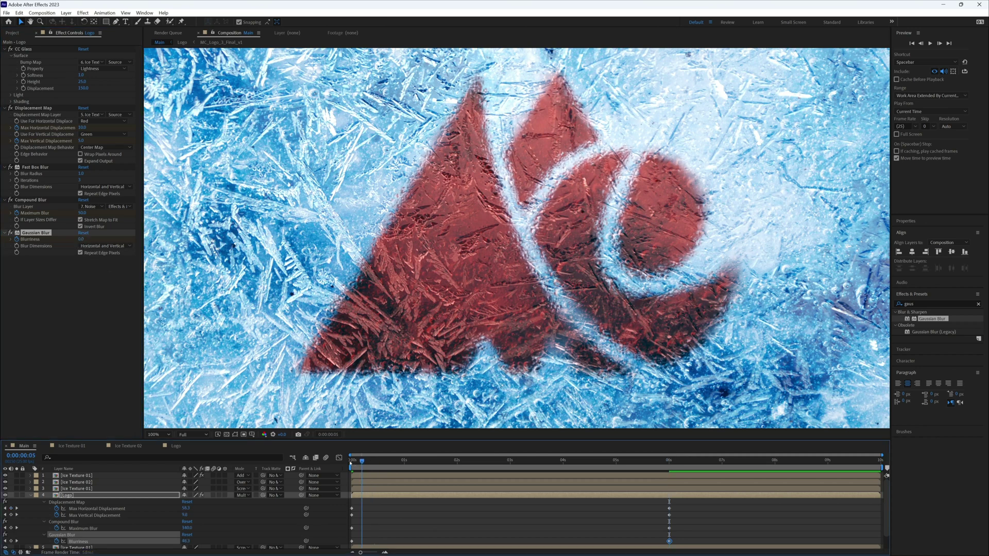
{"action": "key", "text": "Home"}
{"action": "key", "text": "t"}
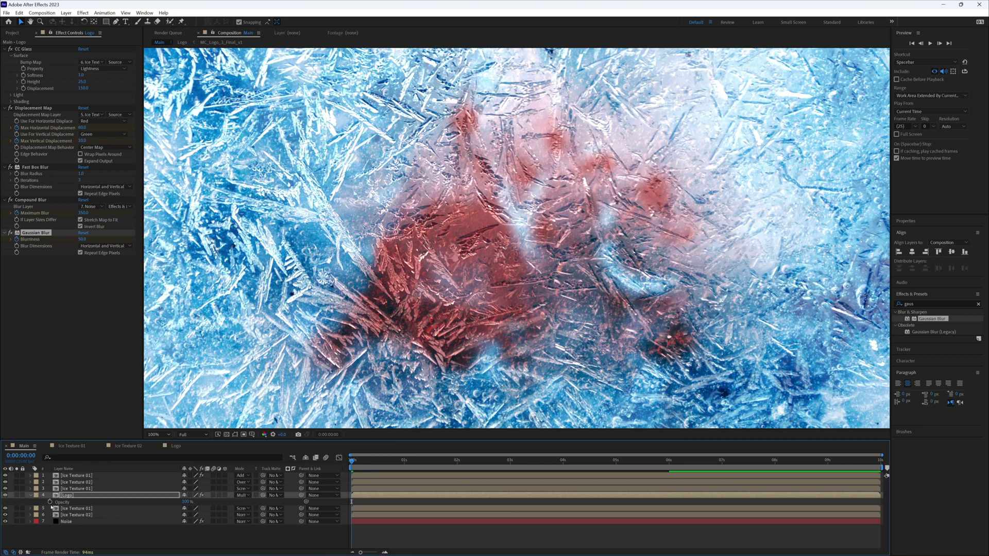
{"action": "left_click", "coordinate": [50, 502]}
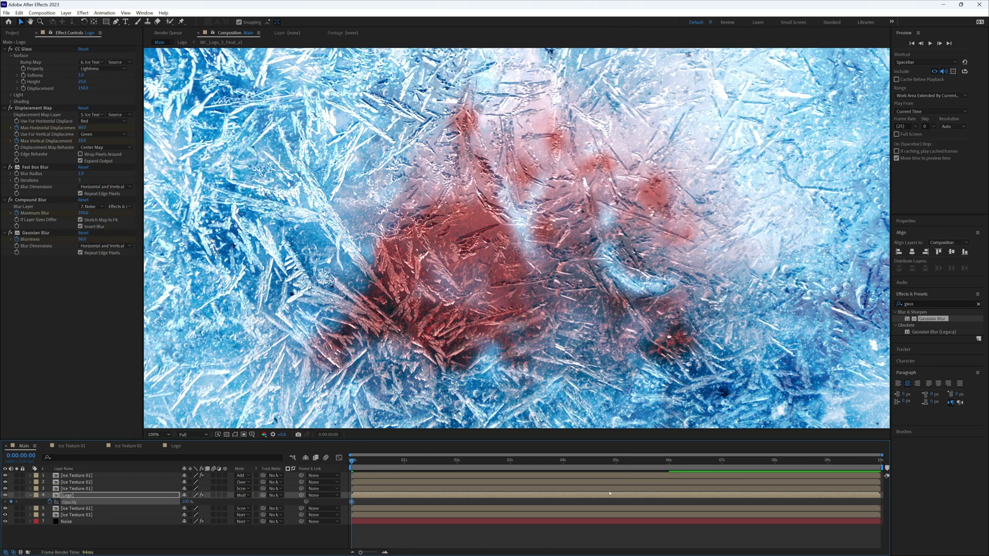
{"action": "left_click", "coordinate": [670, 463]}
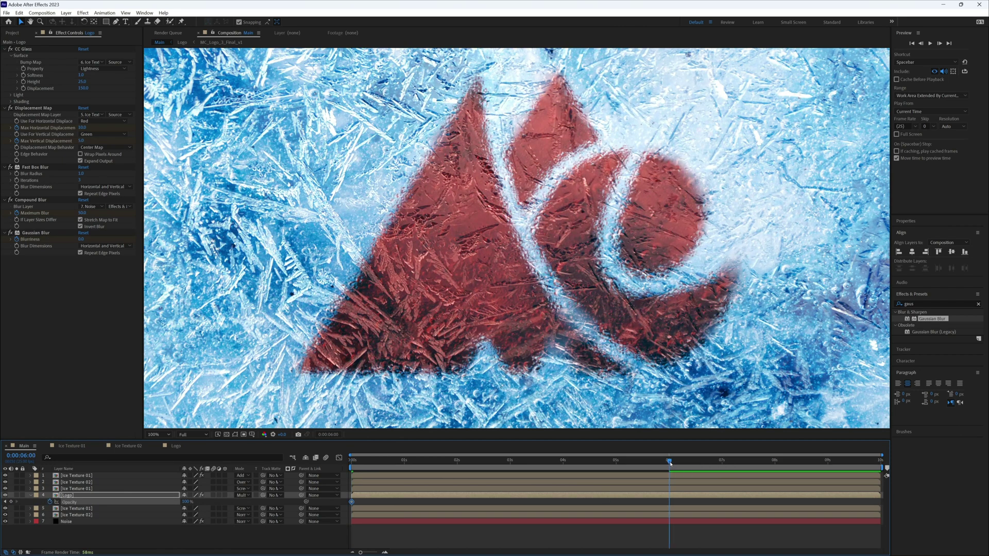
{"action": "left_click_drag", "start_coordinate": [352, 503], "coordinate": [666, 502]}
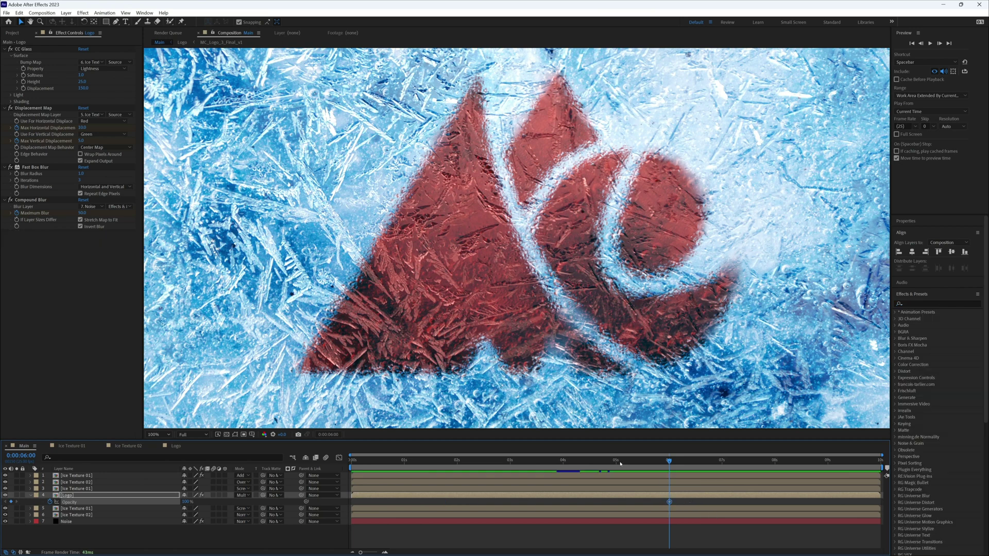
Set the Logo layer's opacity to 80% at the start of the composition and play back the animation
{"action": "left_click", "coordinate": [186, 502]}
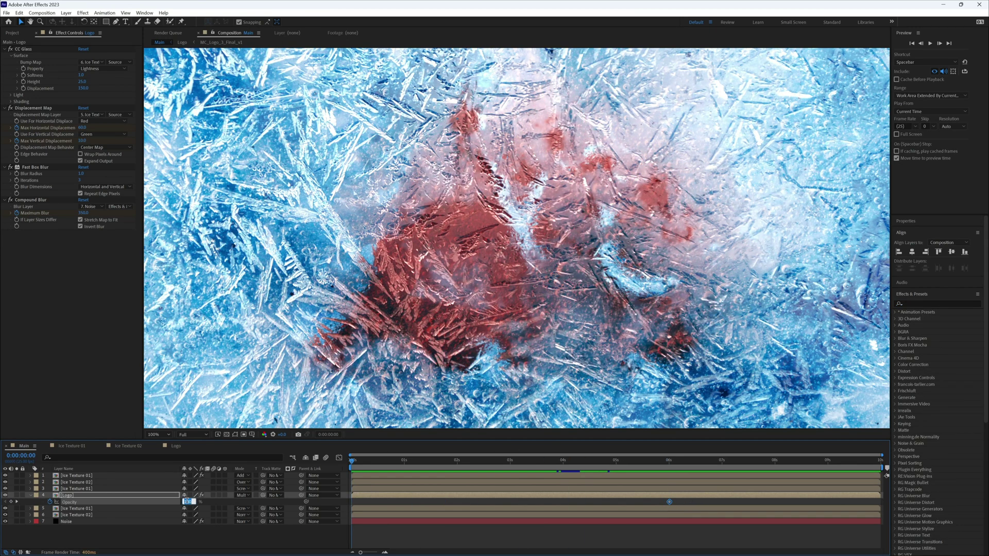
{"action": "type", "text": "0"}
{"action": "key", "text": "Return"}
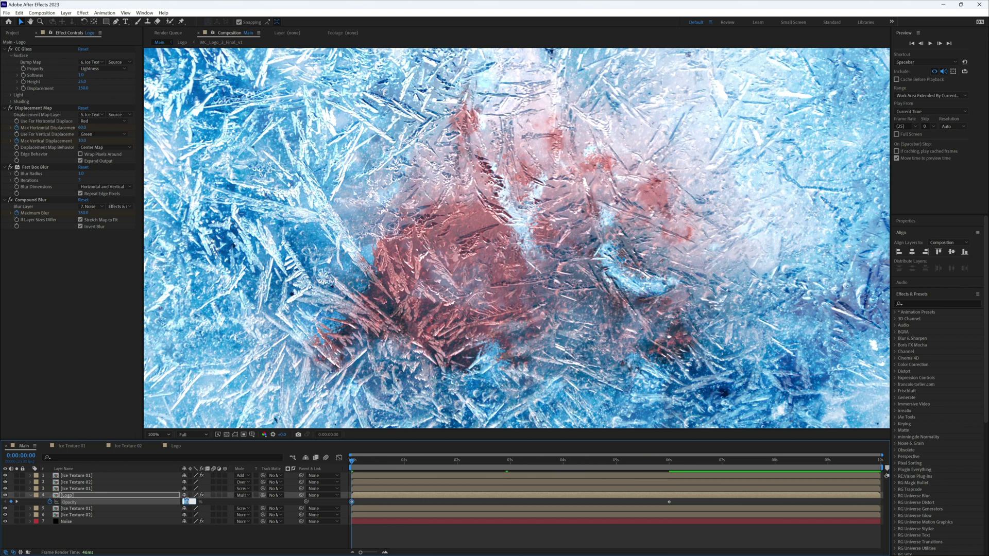
{"action": "type", "text": "80"}
{"action": "key", "text": "Return"}
{"action": "left_click", "coordinate": [419, 500]}
{"action": "key", "text": "space"}
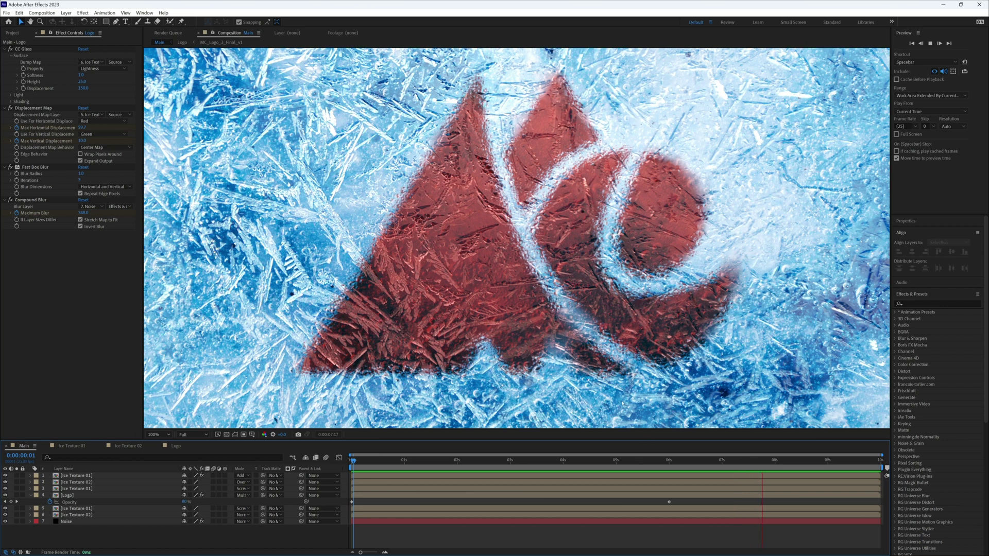
{"action": "key", "text": "space"}
Apply Easy Ease In to all layers' keyframes at 6 seconds, then collapse the properties and deselect the layers
{"action": "key", "text": "u"}
{"action": "left_click_drag", "start_coordinate": [657, 490], "coordinate": [690, 549]}
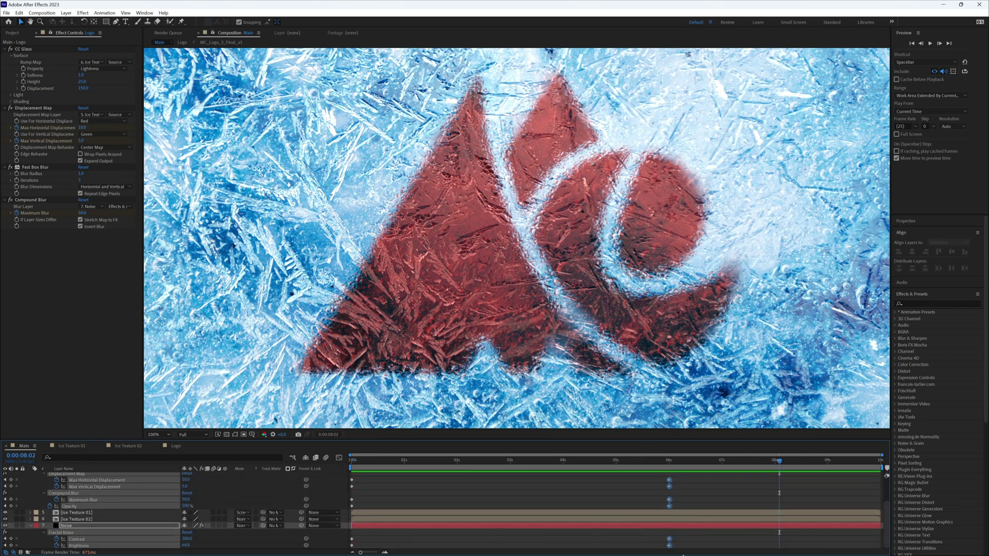
{"action": "right_click", "coordinate": [669, 487]}
{"action": "mouse_move", "coordinate": [703, 481]}
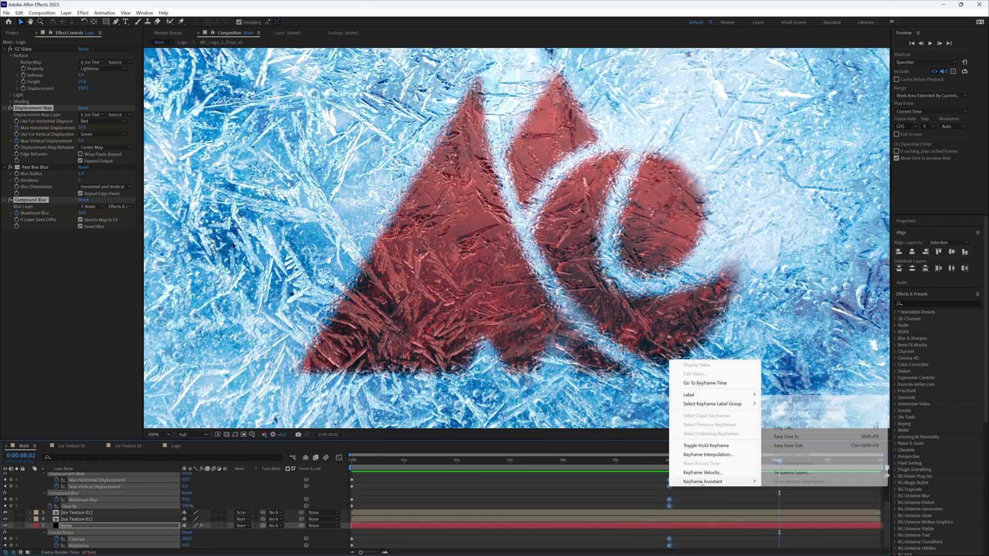
{"action": "left_click", "coordinate": [794, 437]}
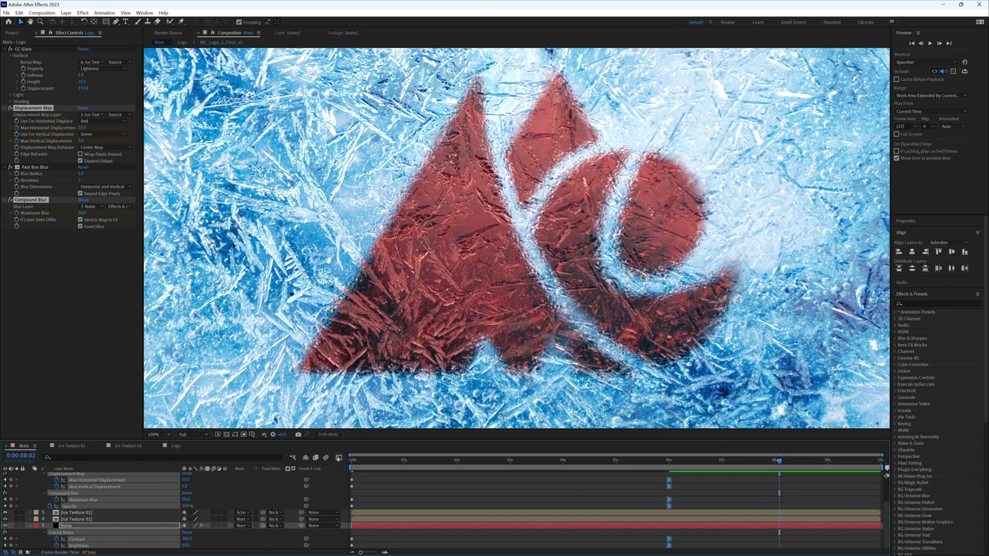
{"action": "key", "text": "u"}
{"action": "left_click", "coordinate": [447, 543]}
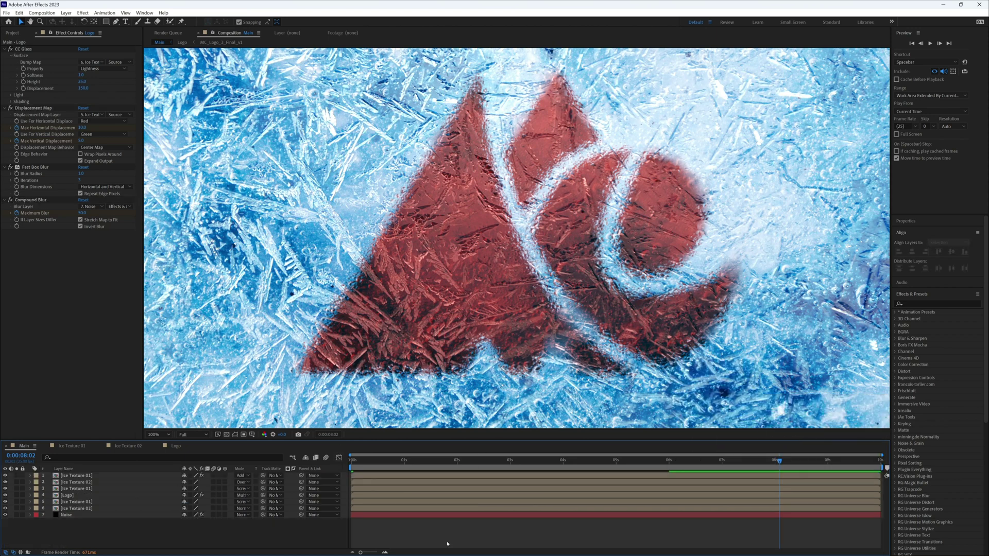
Add a null object to the Main composition and parent all the other layers to it
{"action": "key", "text": "ctrl+alt+shift+y"}
{"action": "left_click", "coordinate": [176, 481]}
{"action": "left_click", "coordinate": [176, 521], "text": "shift"}
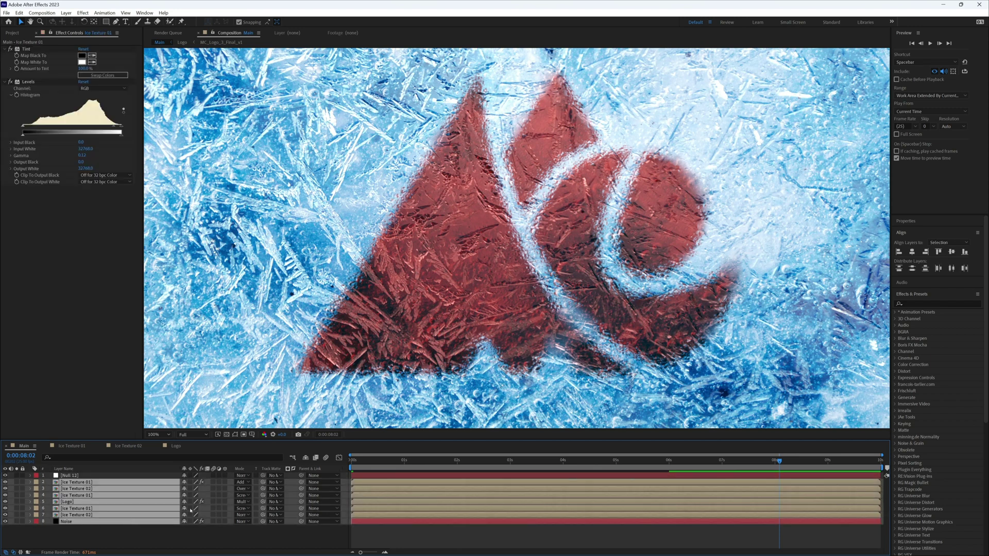
{"action": "left_click_drag", "start_coordinate": [302, 482], "coordinate": [100, 475]}
Animate the null's scale with keyframes of 115% on the first frame and 100% on the last frame
{"action": "left_click", "coordinate": [349, 473]}
{"action": "key", "text": "Home"}
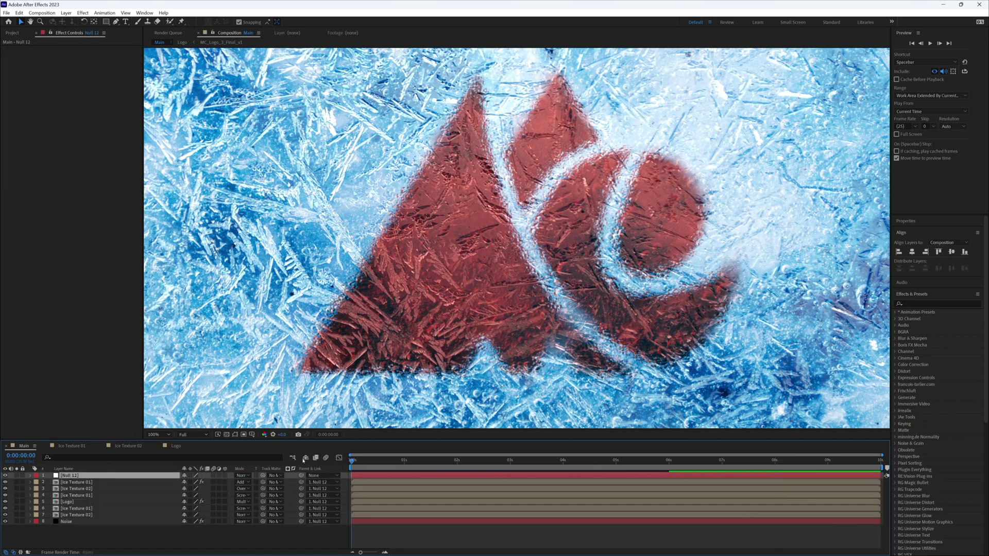
{"action": "key", "text": "alt+shift+s"}
{"action": "left_click", "coordinate": [194, 482]}
{"action": "type", "text": "115"}
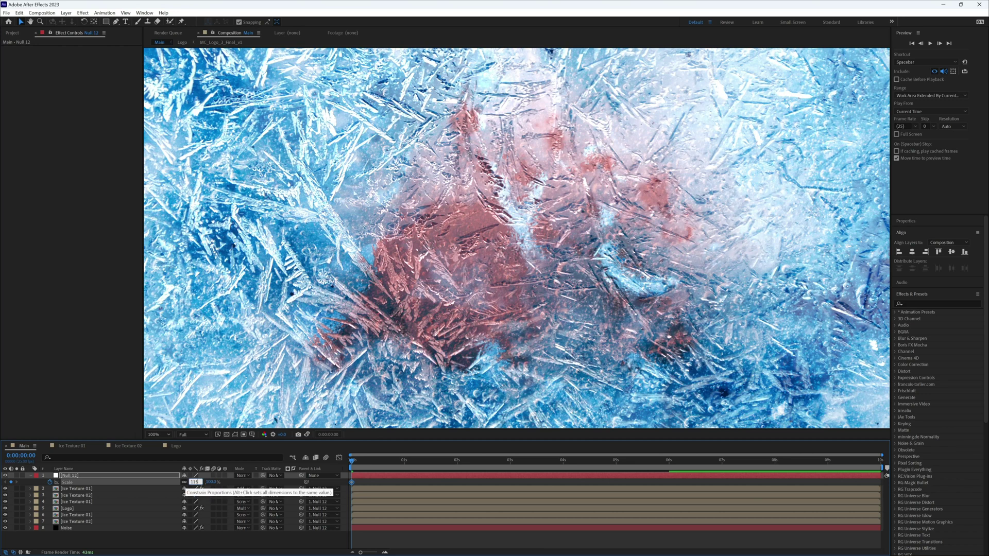
{"action": "key", "text": "Return"}
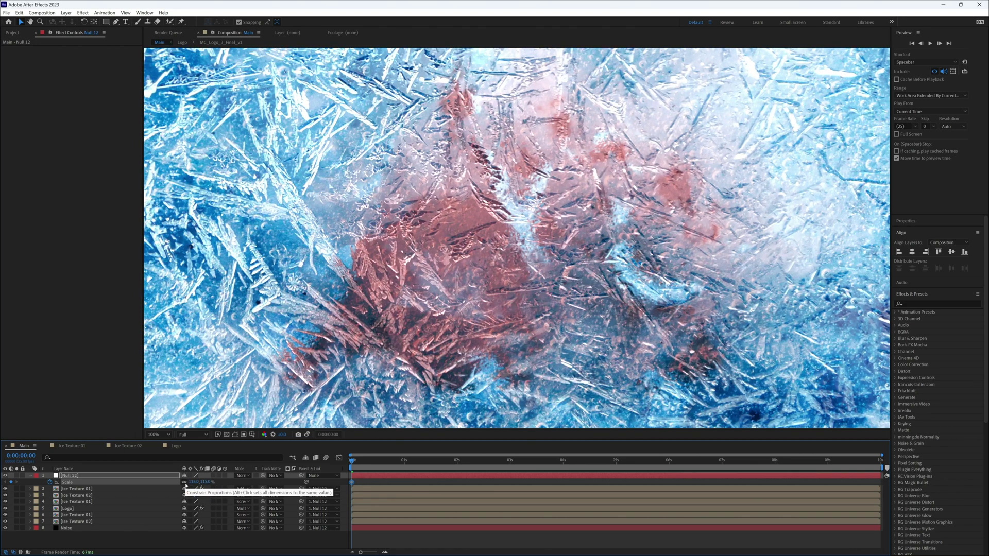
{"action": "key", "text": "End"}
{"action": "left_click", "coordinate": [194, 482]}
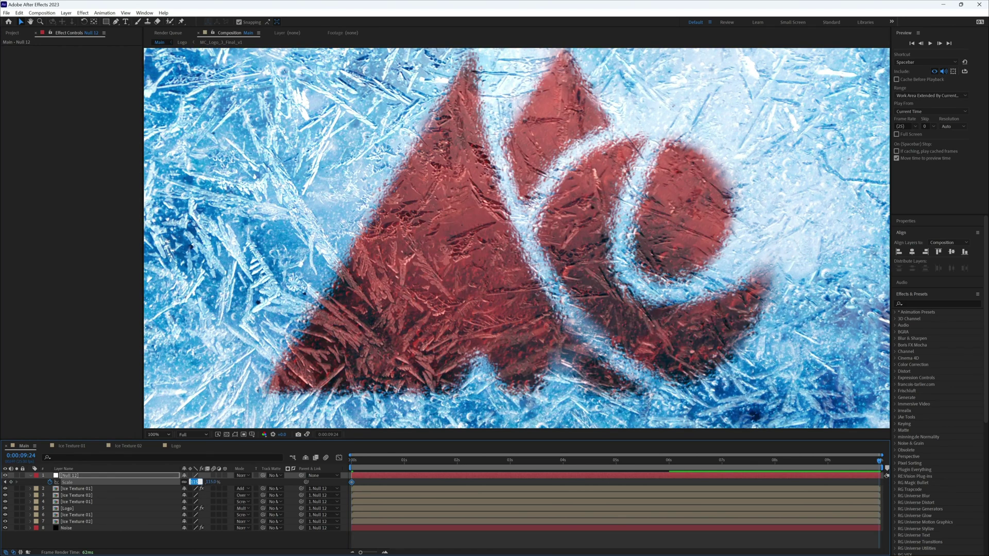
{"action": "key", "text": "Return"}
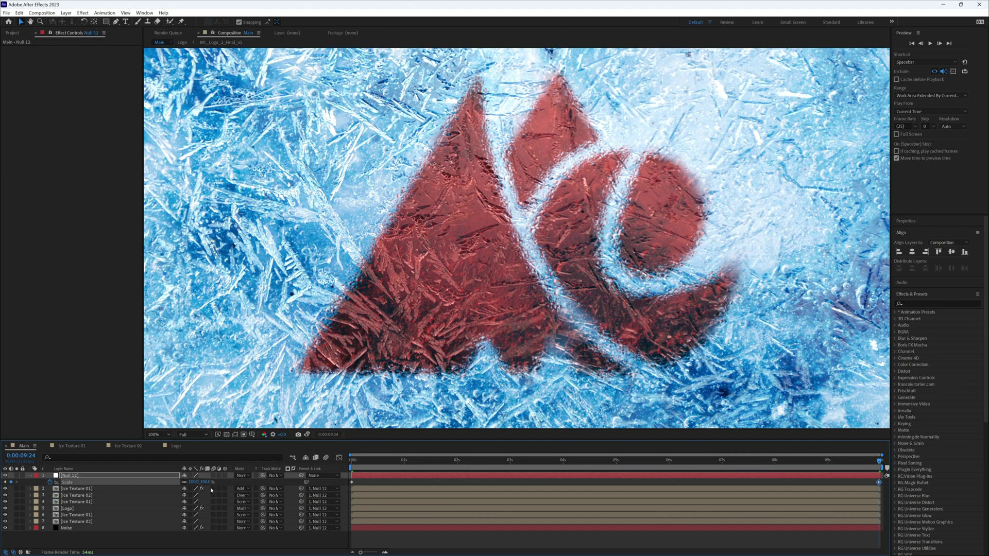
Fit the composition view up to 100% and play back the scaled logo animation
{"action": "left_click", "coordinate": [160, 434]}
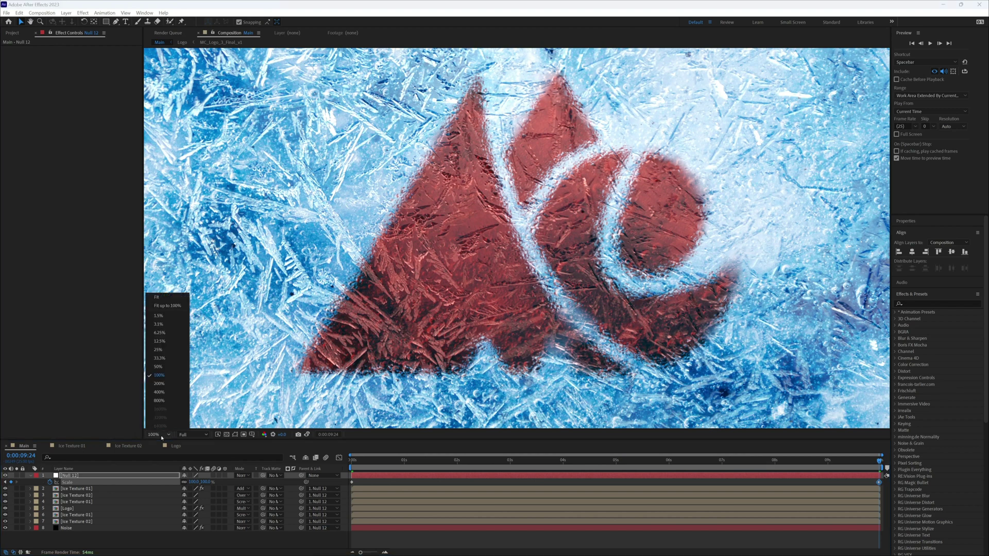
{"action": "left_click", "coordinate": [174, 306]}
{"action": "key", "text": "space"}
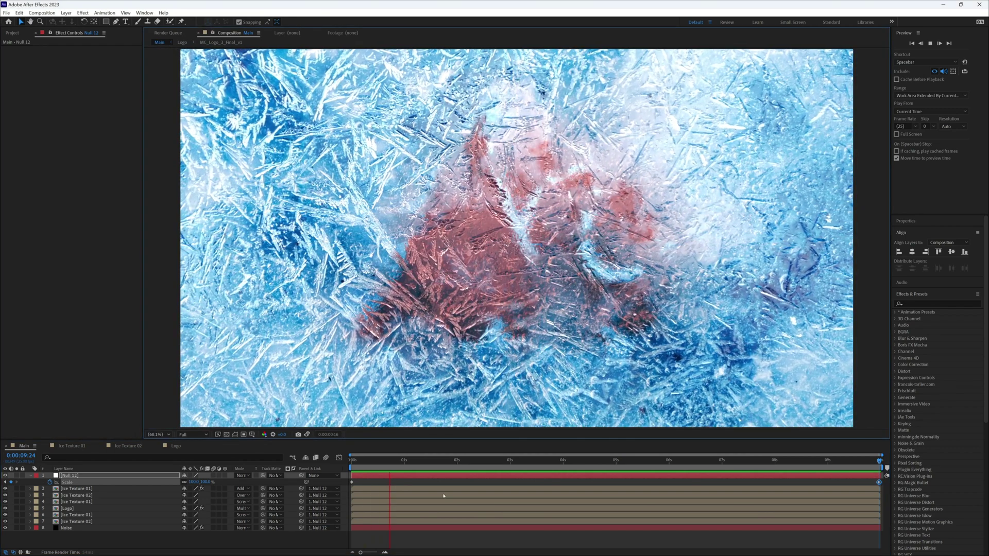